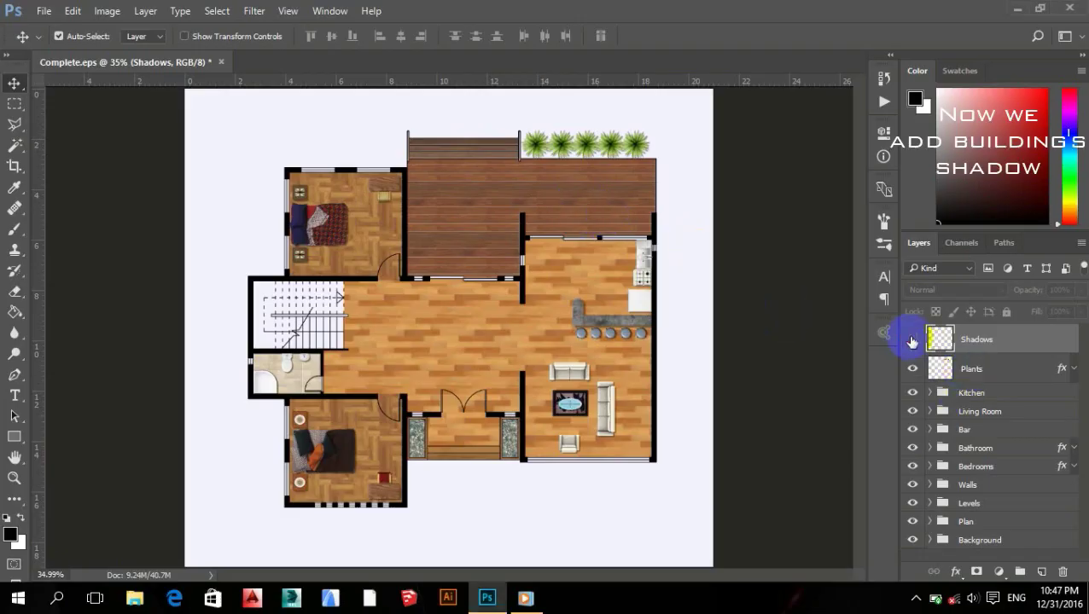
Magic-wand the building shadow on the Shadows layer and fill it with solid grey 6a6a6a.
click(912, 339)
key(w)
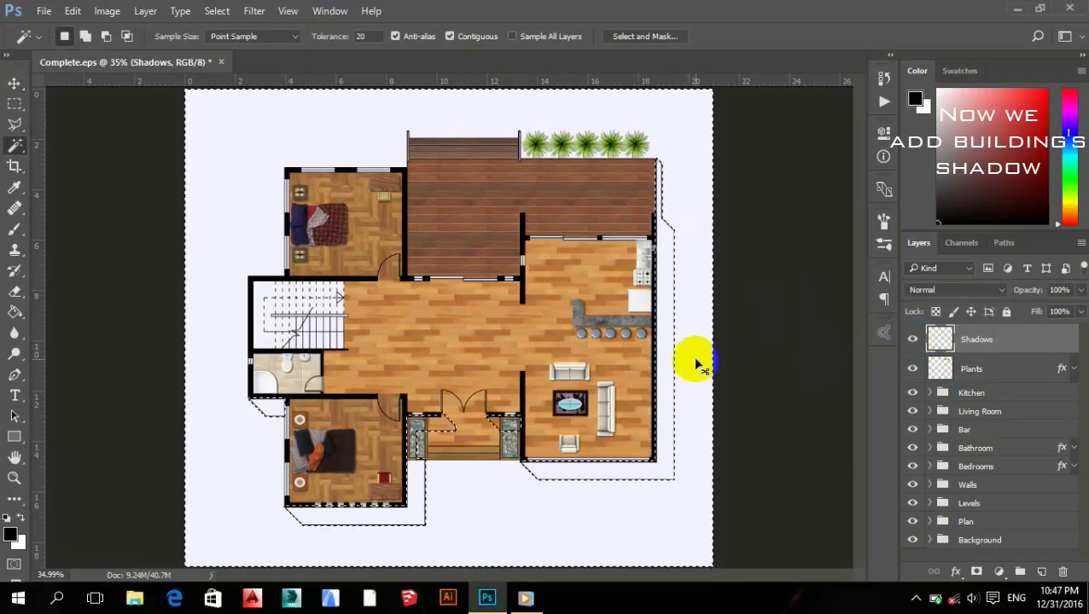
click(999, 572)
click(986, 225)
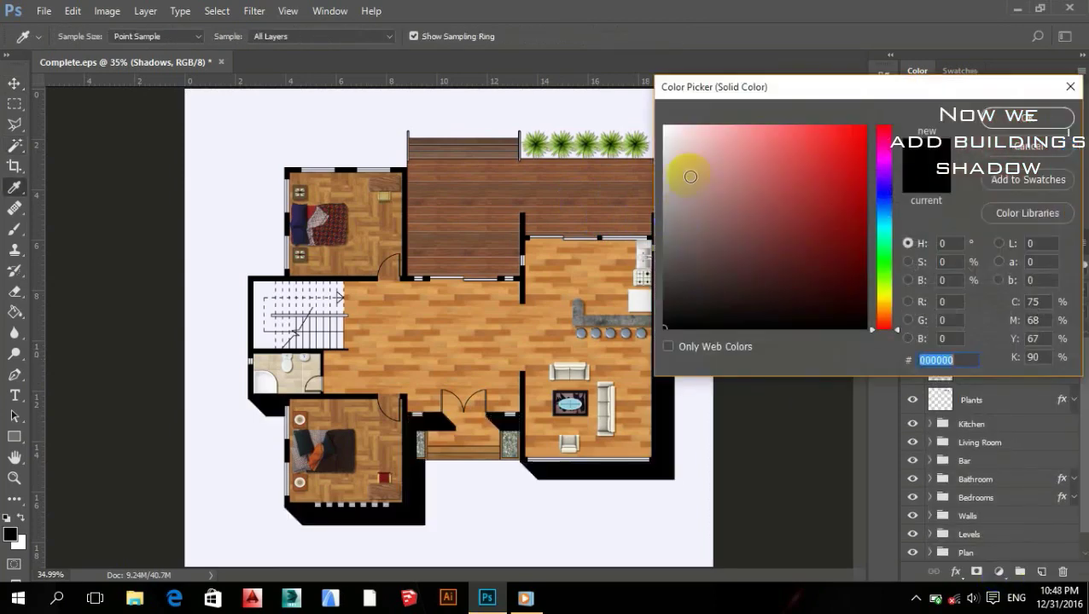
click(668, 231)
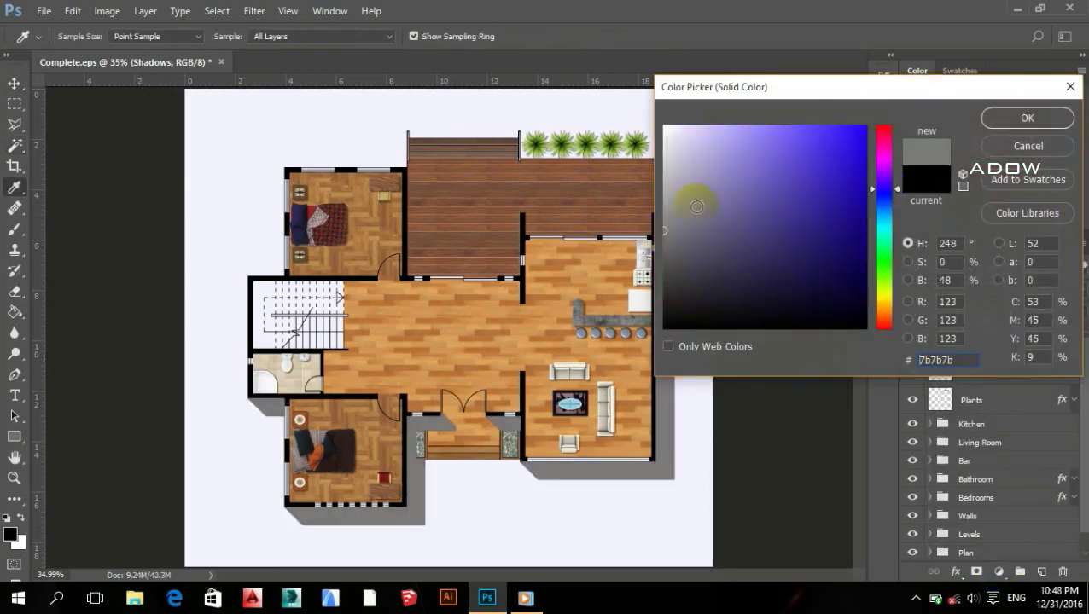
drag(664, 237, 663, 244)
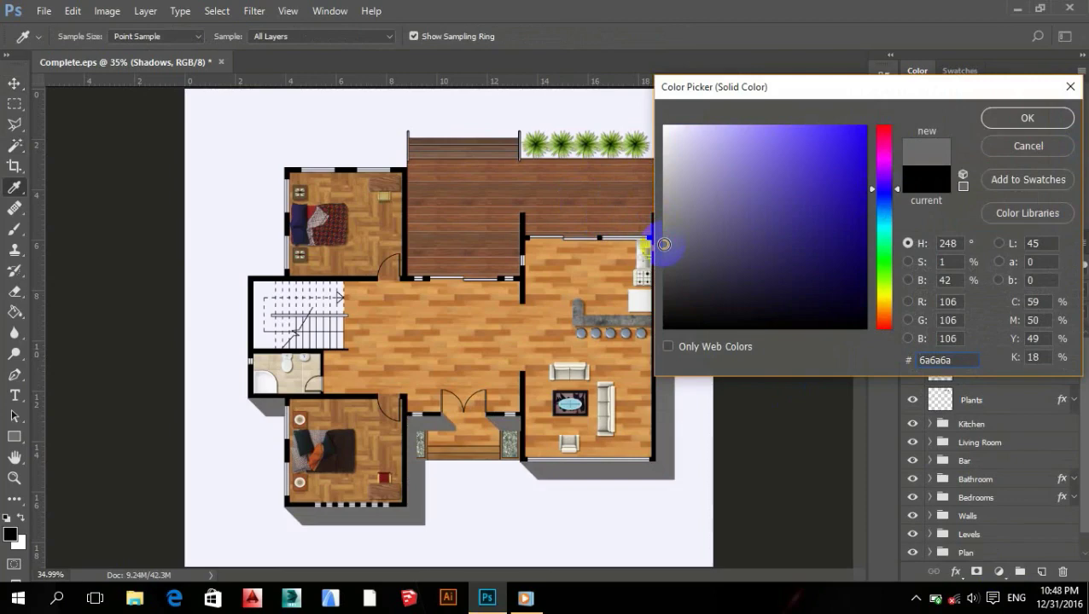
click(1025, 119)
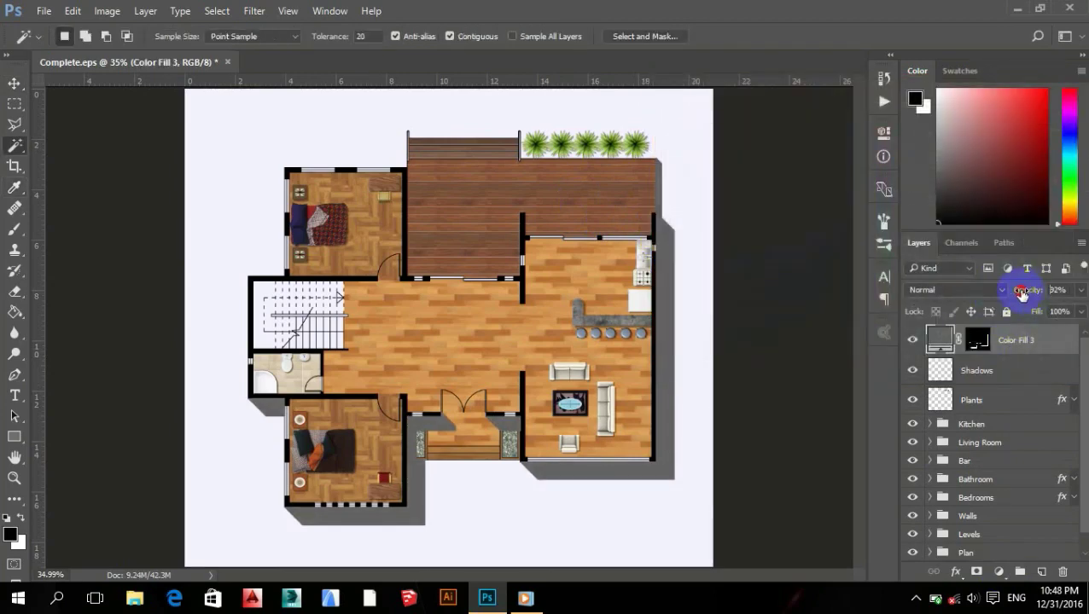
Lower the grey fill to about 32% opacity, hide the old Shadows layer, and group both.
drag(1022, 295, 1003, 292)
click(912, 371)
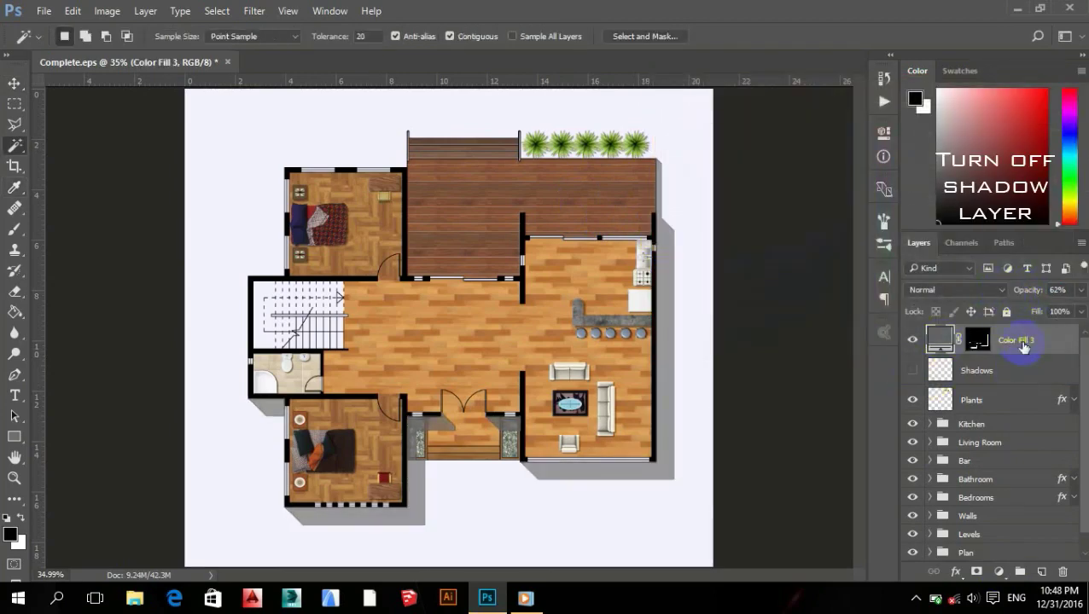
drag(1016, 295, 1010, 293)
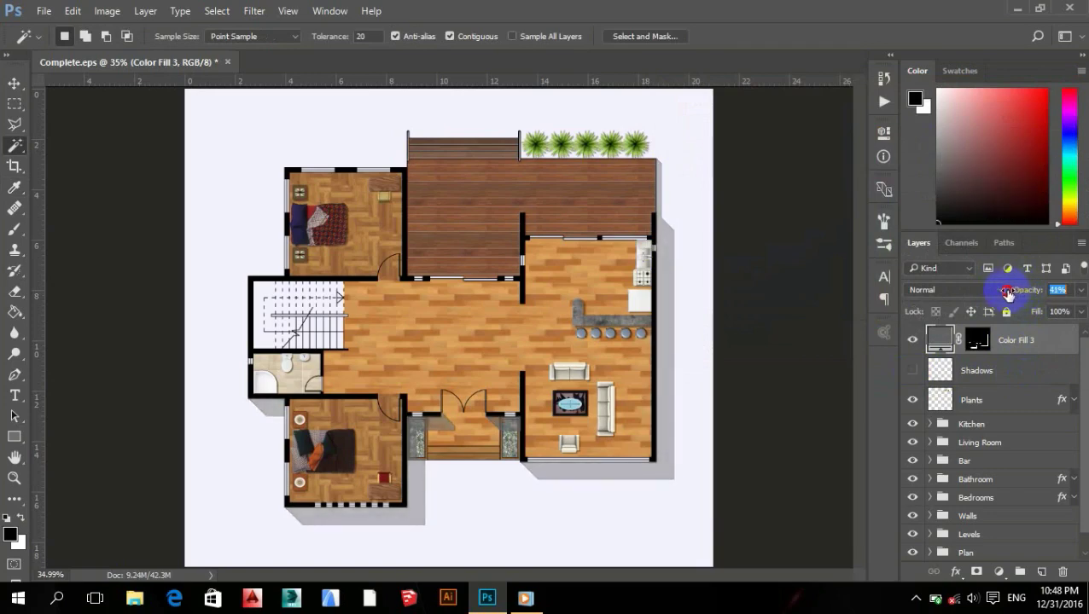
scroll(476, 189, up, 2)
scroll(462, 187, up, 2)
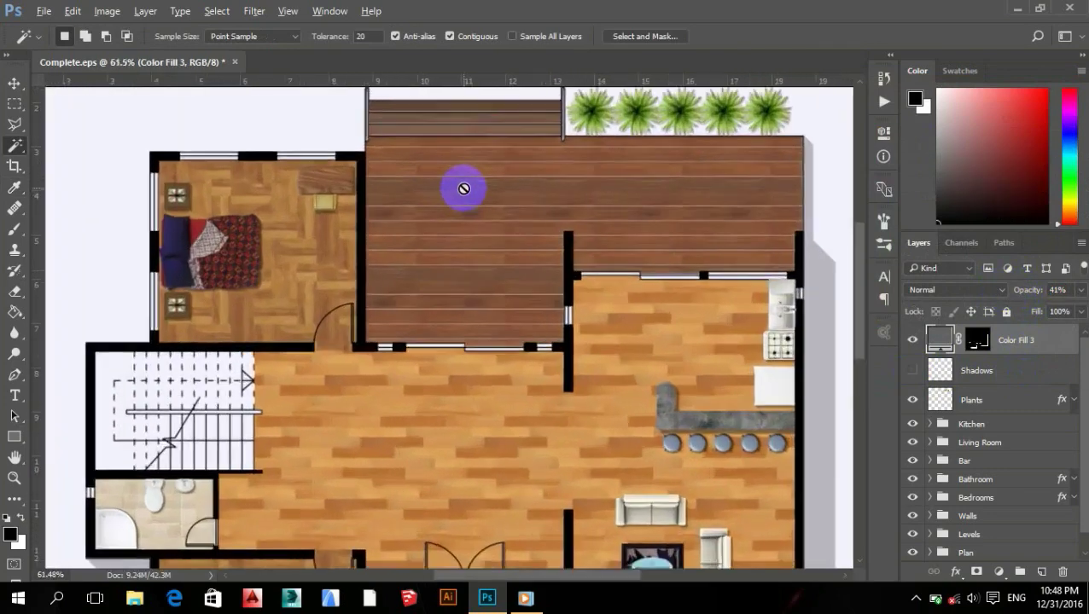
scroll(488, 196, up, 2)
drag(488, 197, 410, 248)
click(941, 340)
drag(1027, 294, 1019, 294)
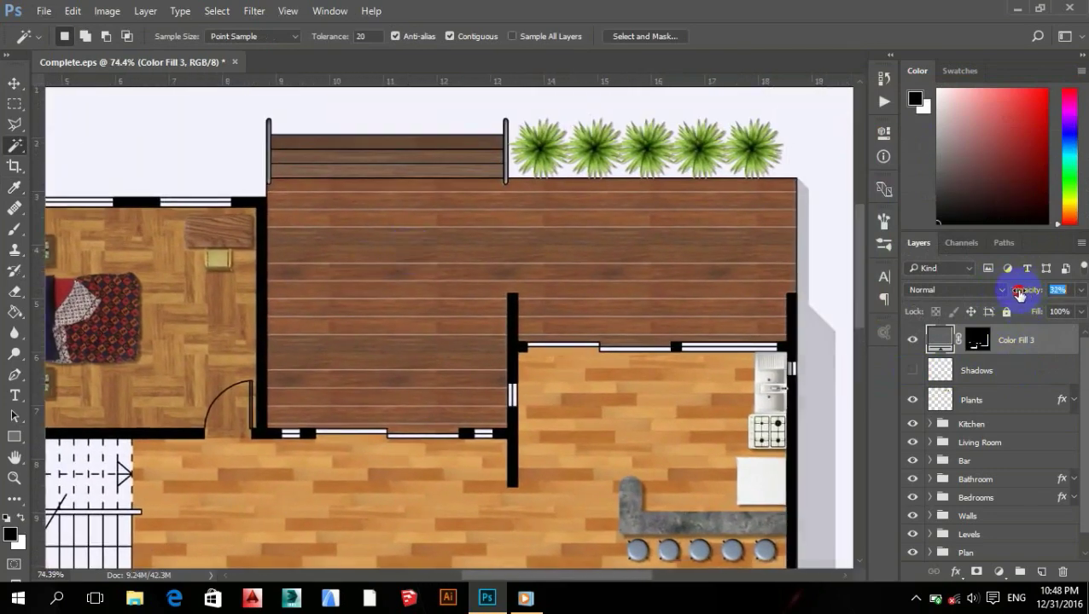
shift+click(1009, 385)
key(ctrl+g)
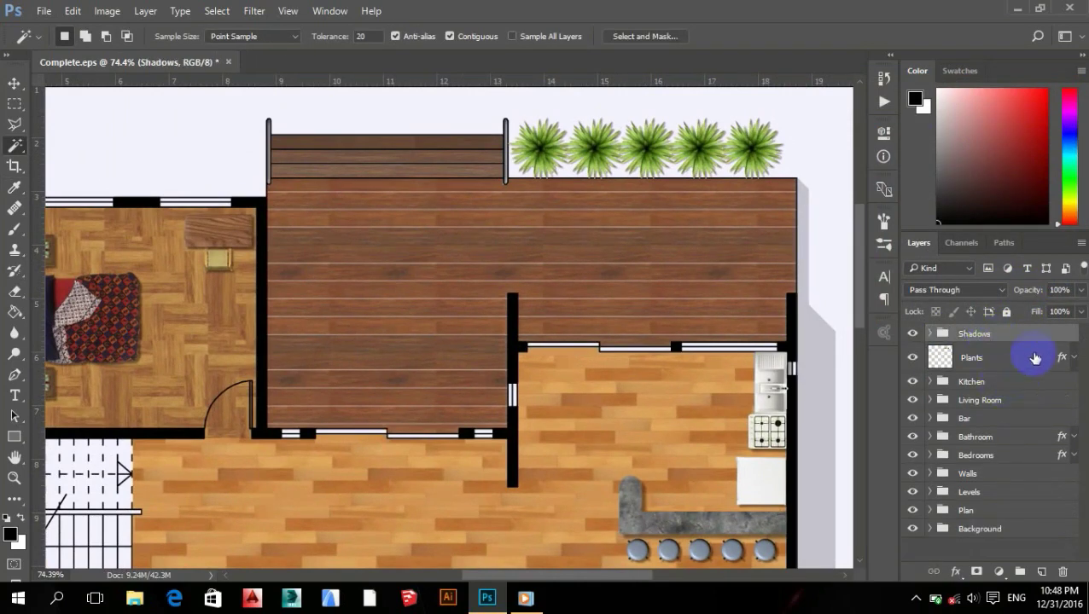
Expand the Plan group and select its Complete layer.
drag(493, 332, 551, 330)
click(965, 509)
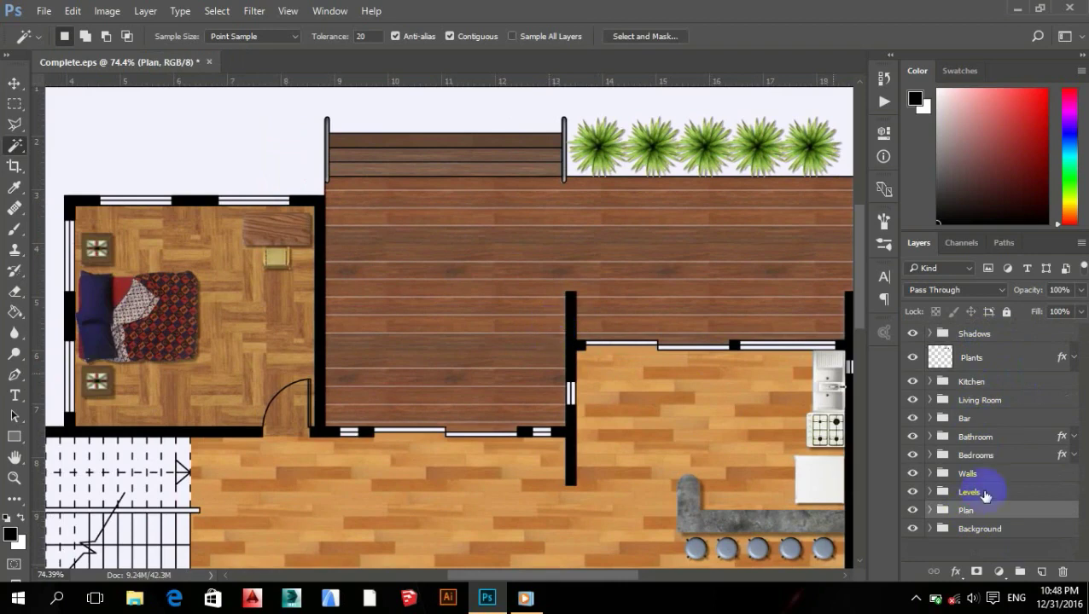
click(930, 510)
scroll(1021, 456, down, 1)
click(1015, 495)
Start a Polygonal Lasso outline along the diagonal streak edge and the deck's left walls.
key(l)
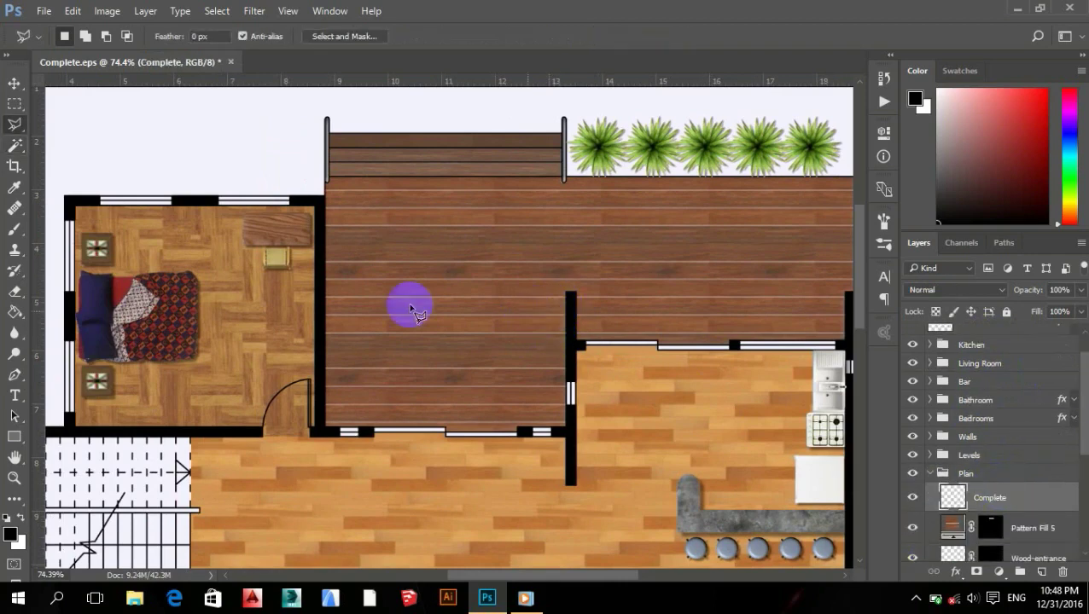
scroll(338, 267, up, 1)
scroll(384, 273, up, 1)
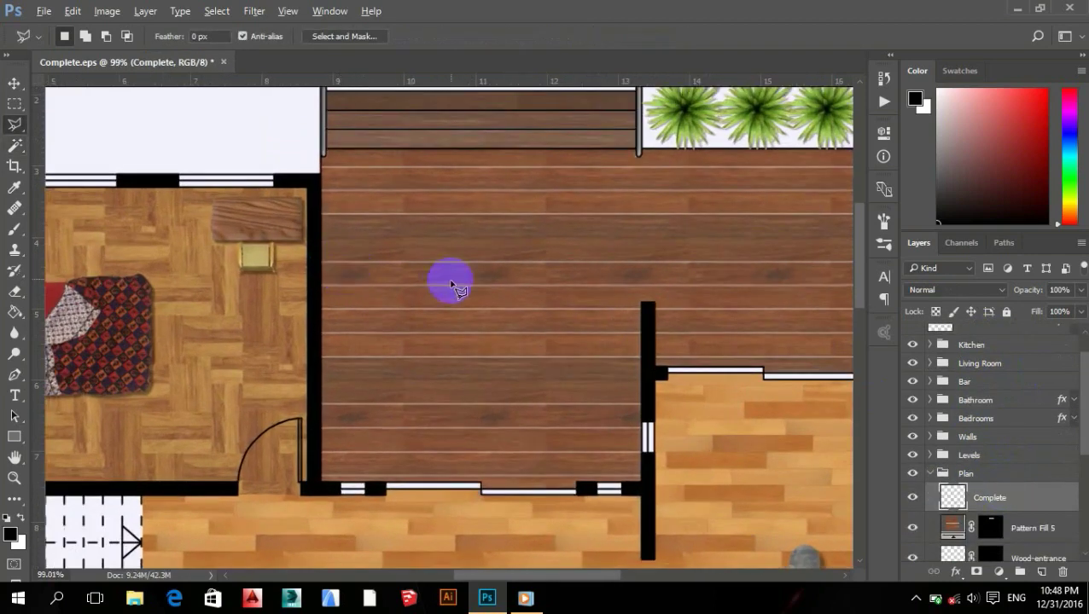
click(313, 171)
scroll(359, 281, down, 1)
scroll(373, 282, down, 1)
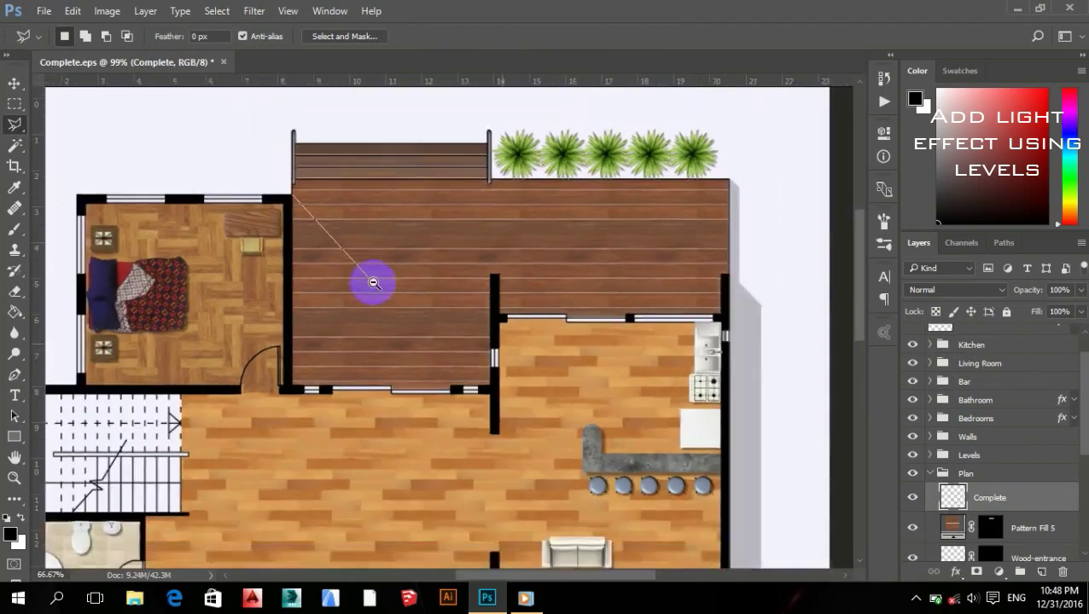
scroll(373, 283, up, 1)
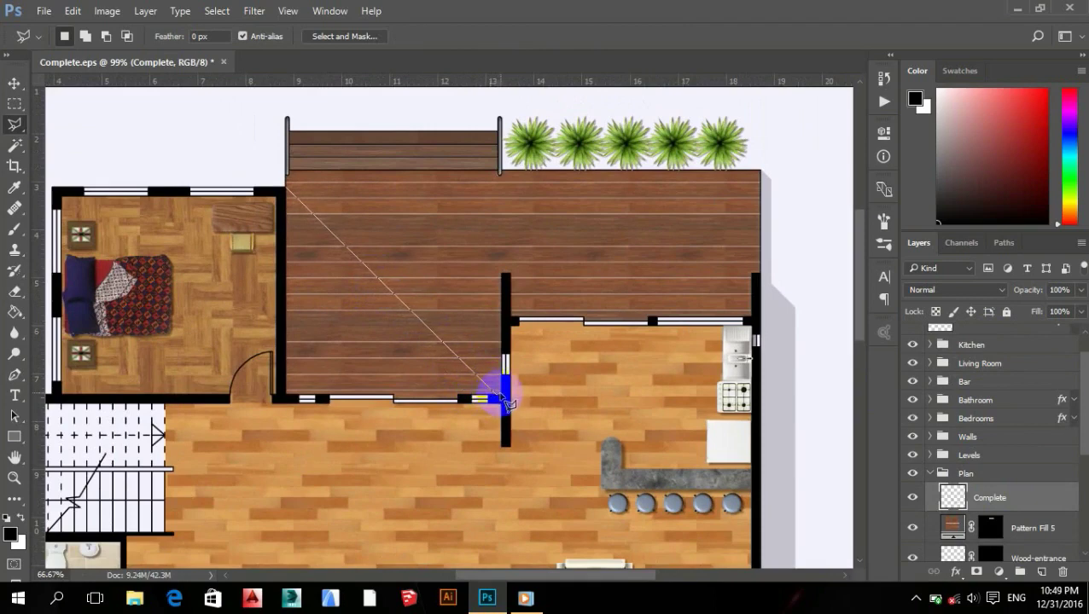
click(502, 319)
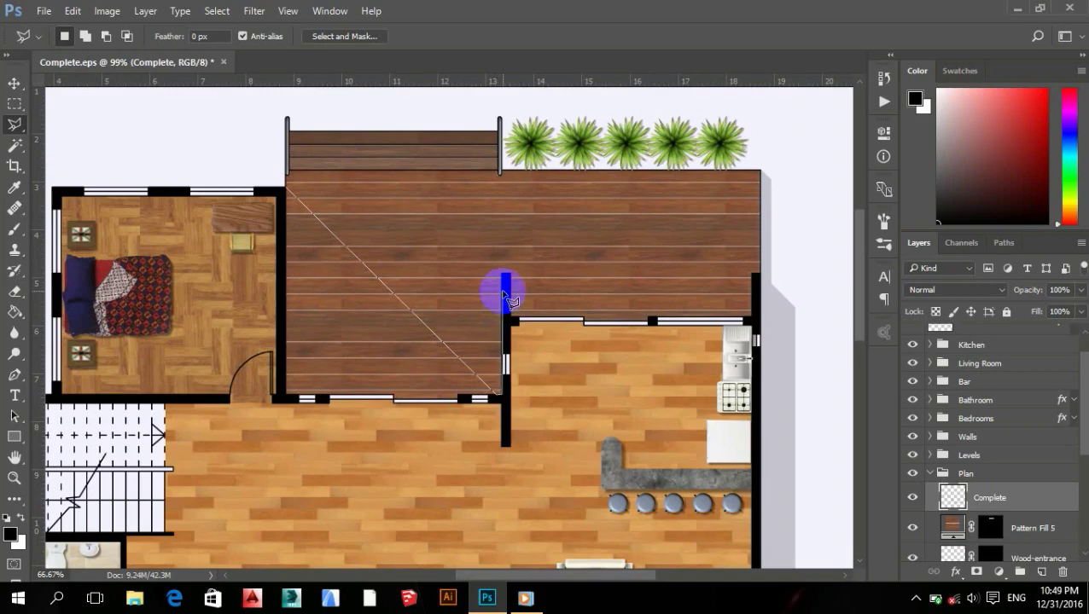
scroll(502, 396, up, 2)
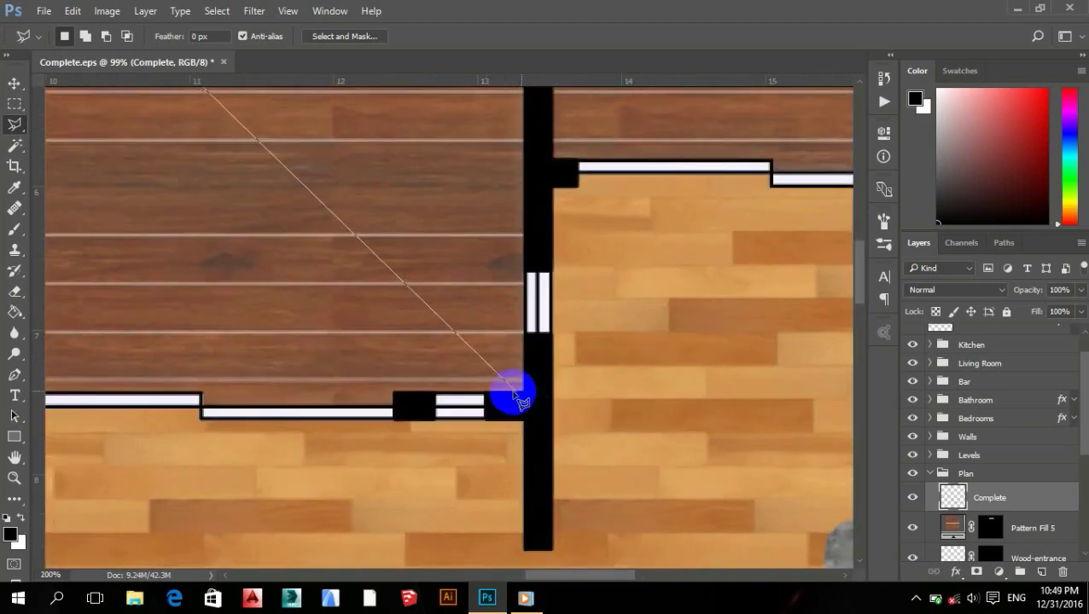
click(519, 220)
scroll(519, 220, up, 5)
click(529, 242)
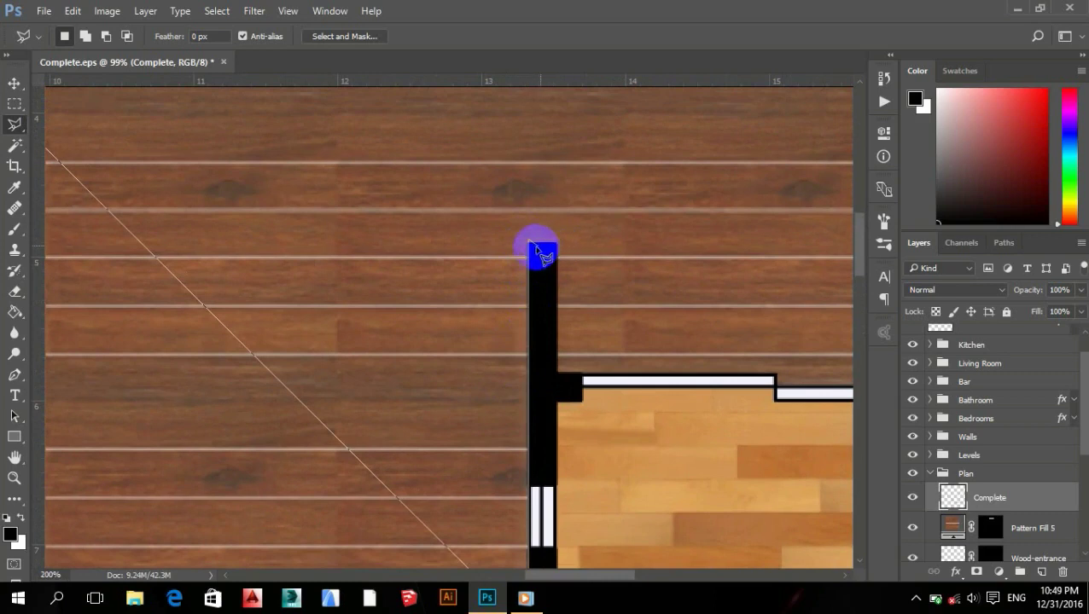
click(560, 373)
scroll(586, 378, right, 5)
click(536, 376)
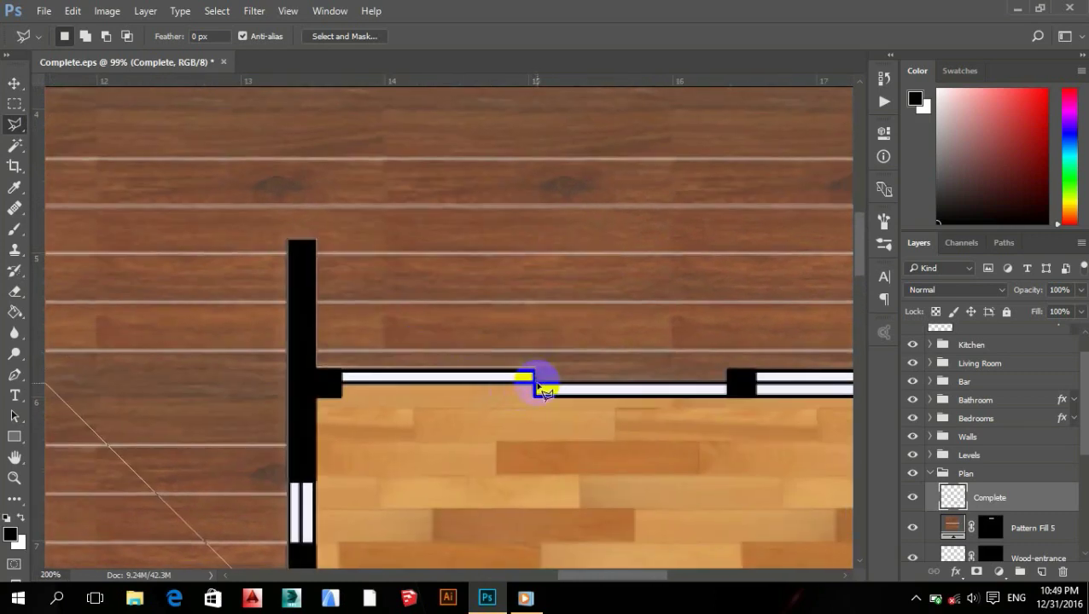
Continue the outline around the window block, right wall and plant strip, closing the deck selection.
click(727, 389)
scroll(728, 378, right, 10)
click(438, 372)
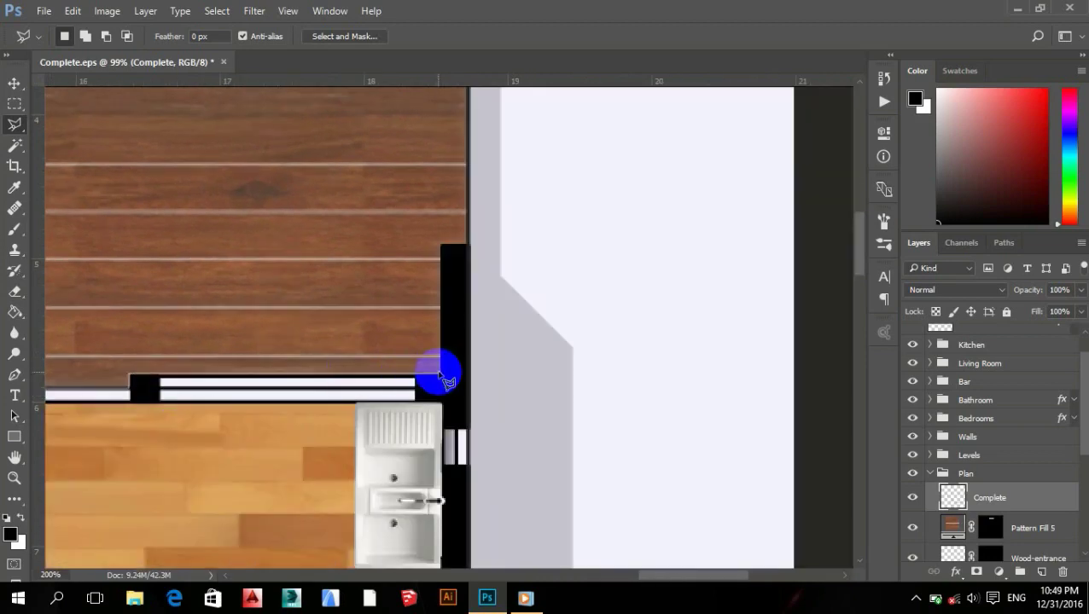
click(437, 250)
scroll(487, 388, up, 5)
scroll(486, 388, left, 1)
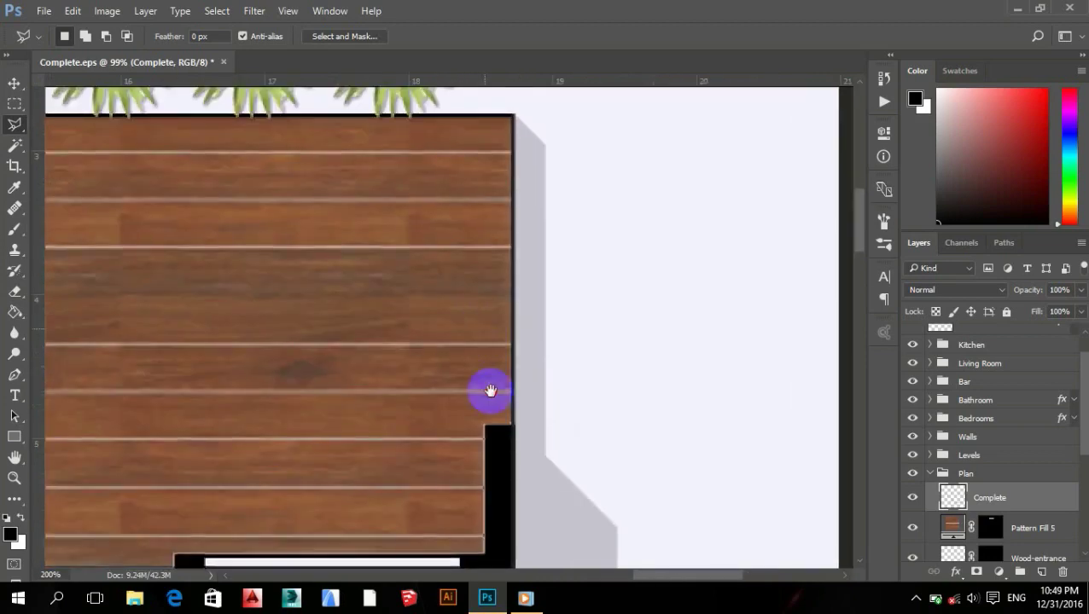
click(529, 214)
scroll(247, 226, left, 10)
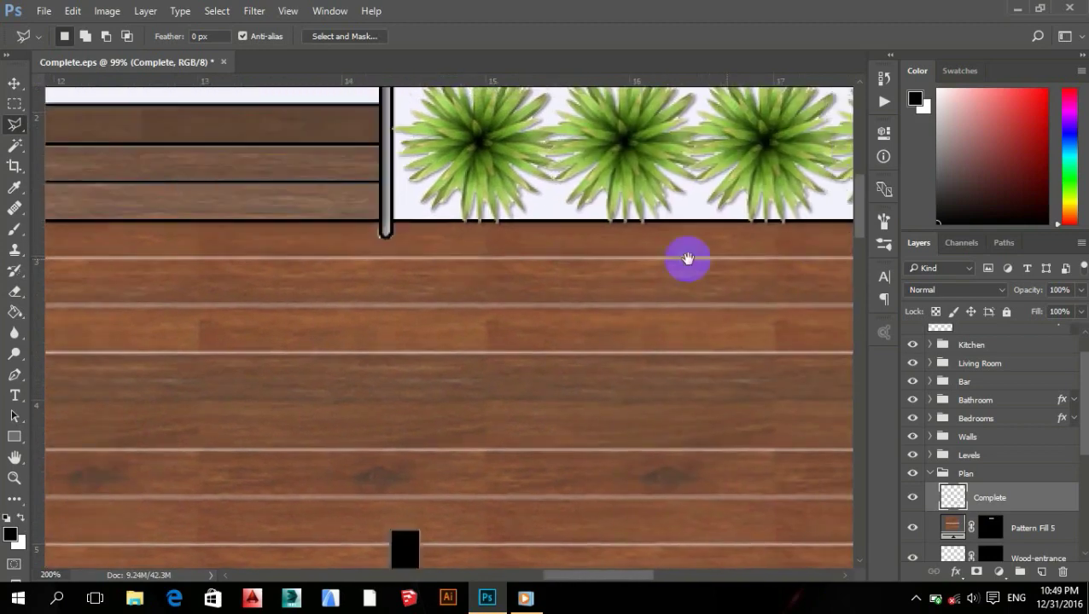
scroll(688, 257, left, 3)
scroll(688, 258, up, 1)
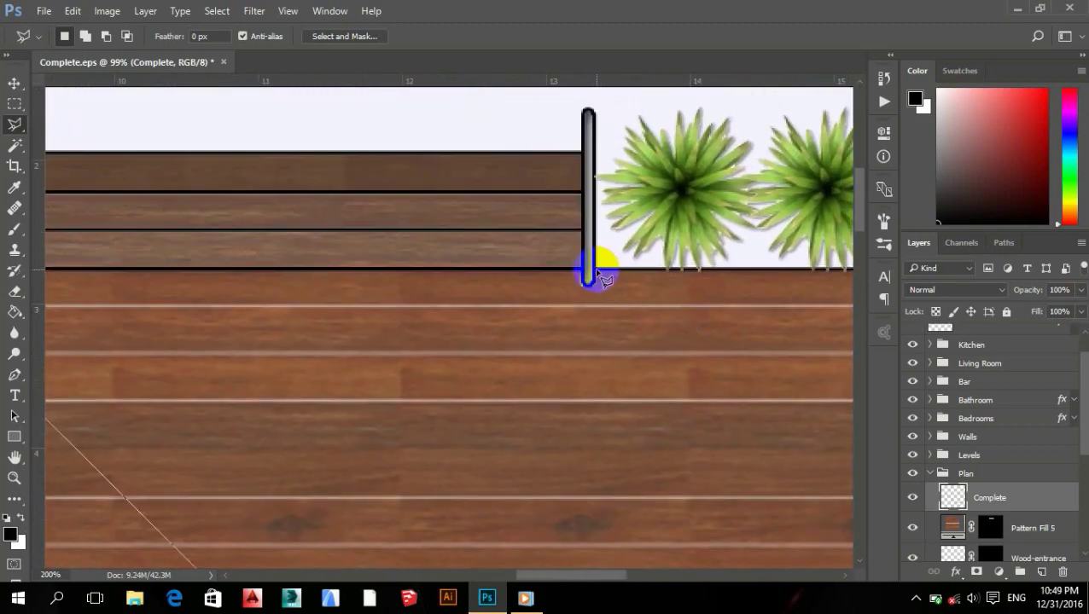
scroll(461, 337, right, 11)
scroll(373, 345, up, 2)
scroll(372, 346, right, 1)
click(609, 184)
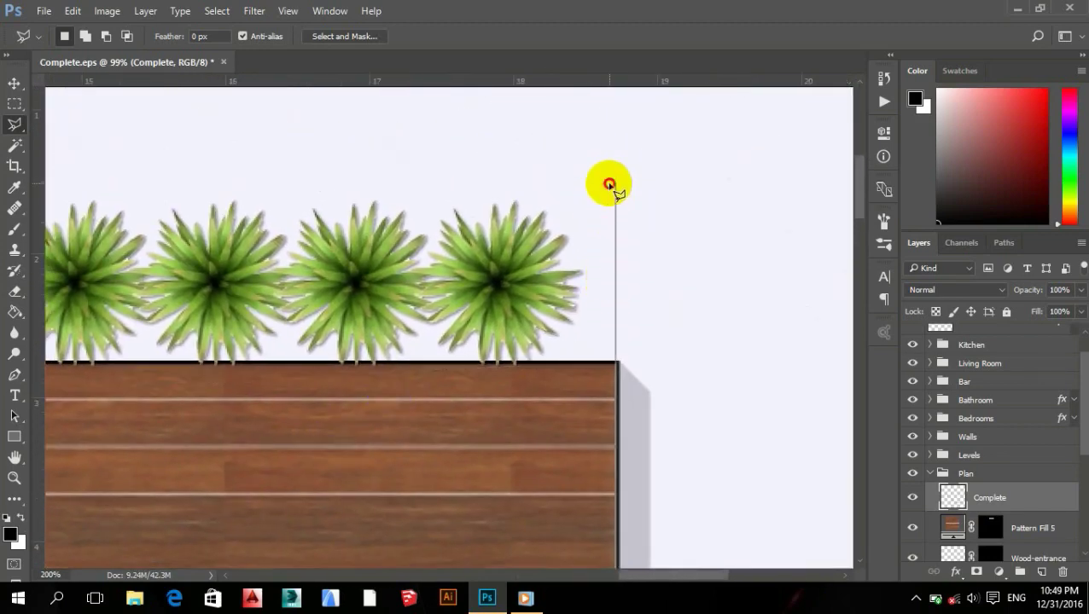
scroll(384, 195, left, 7)
drag(372, 197, 384, 198)
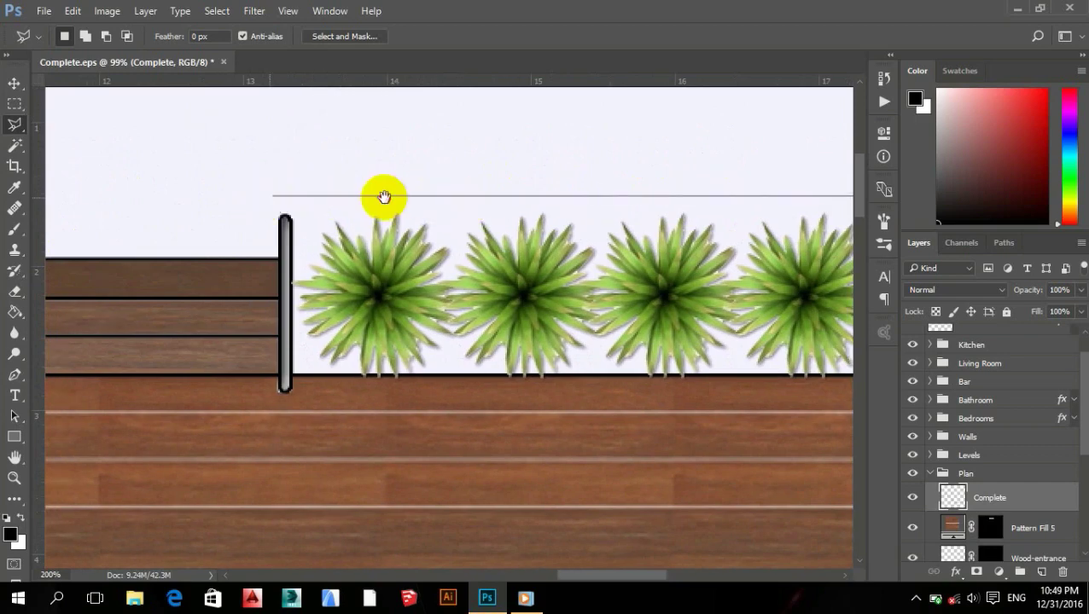
scroll(384, 196, left, 6)
scroll(512, 197, left, 5)
click(358, 196)
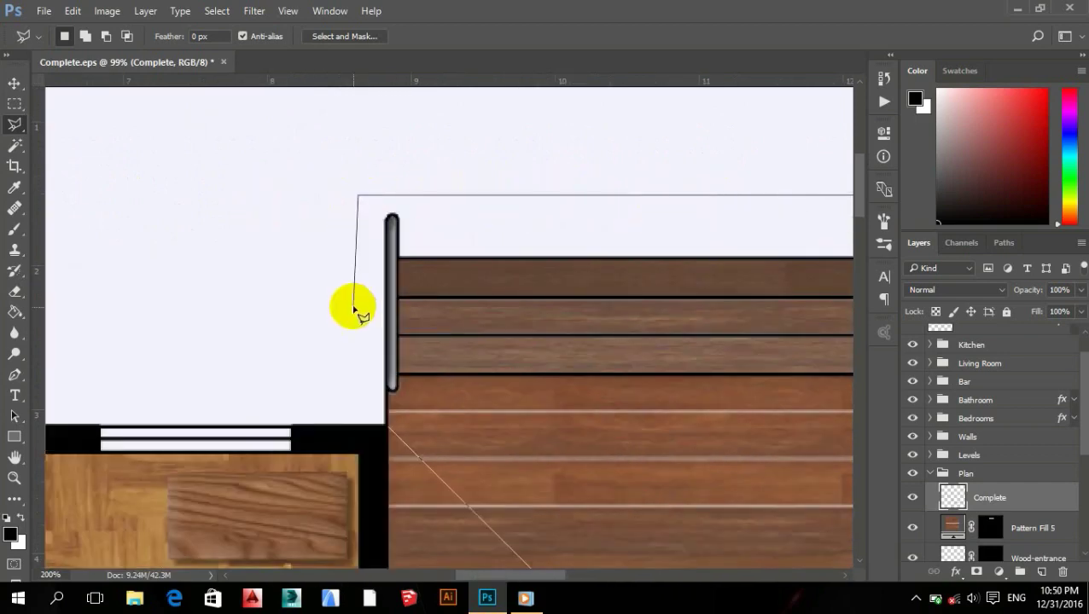
double_click(358, 381)
scroll(438, 369, down, 2)
scroll(547, 421, down, 2)
scroll(446, 337, down, 1)
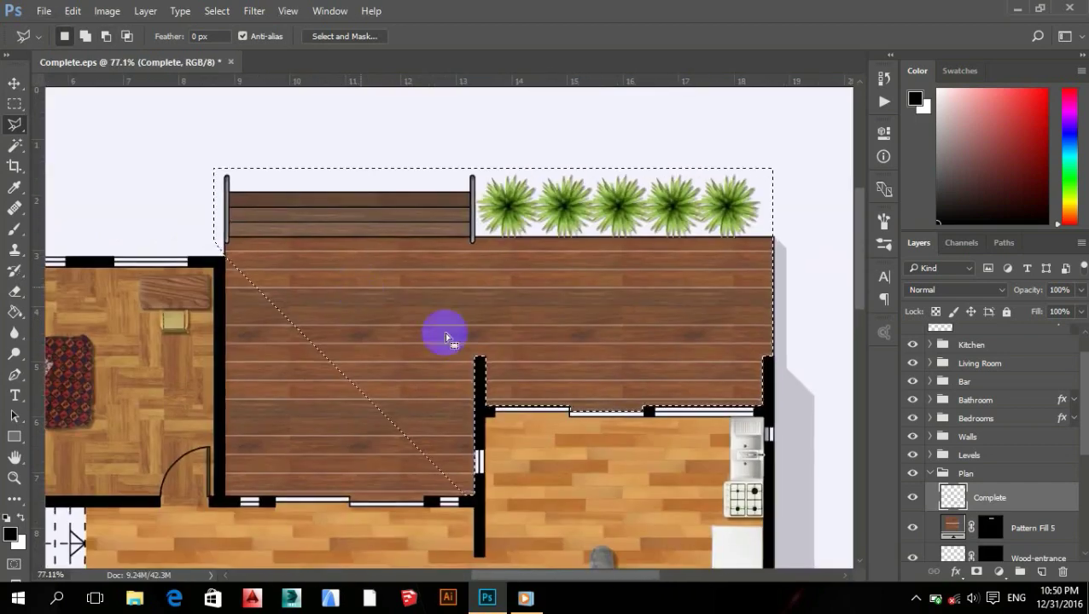
Add a Levels adjustment to the deck selection with input white at 214.
click(998, 572)
click(957, 299)
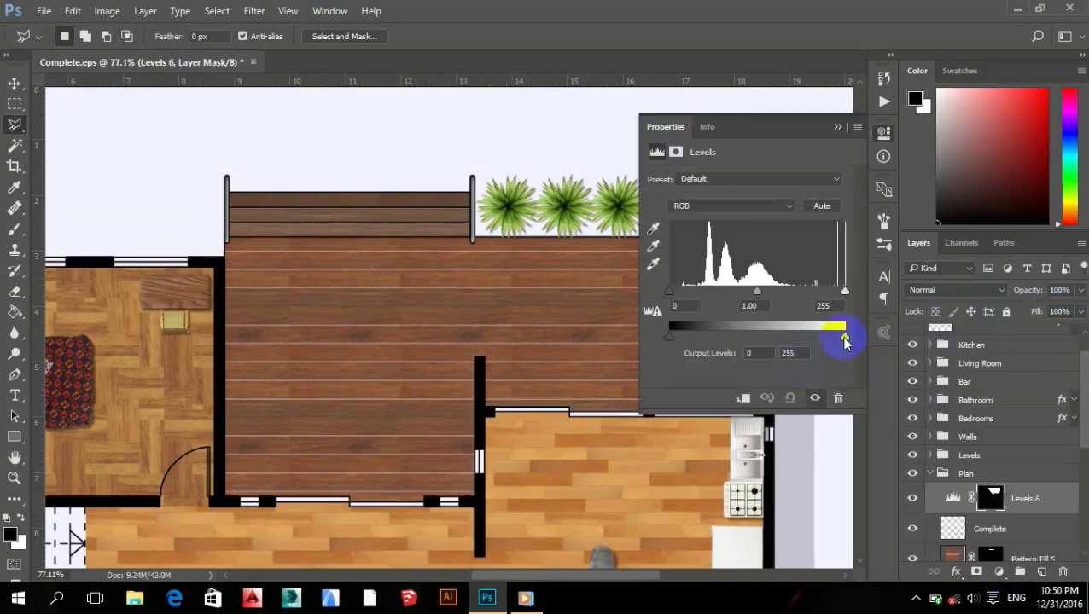
mouse_move(669, 336)
mouse_down()
mouse_move(690, 341)
mouse_move(669, 336)
mouse_up()
drag(844, 291, 827, 295)
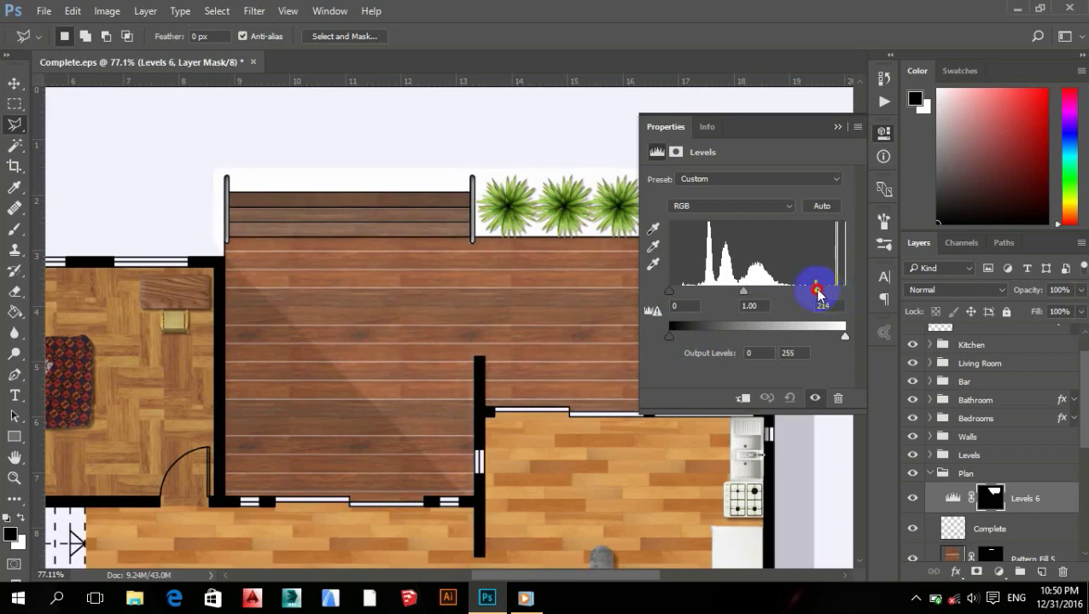
scroll(413, 381, down, 3)
drag(413, 382, 427, 352)
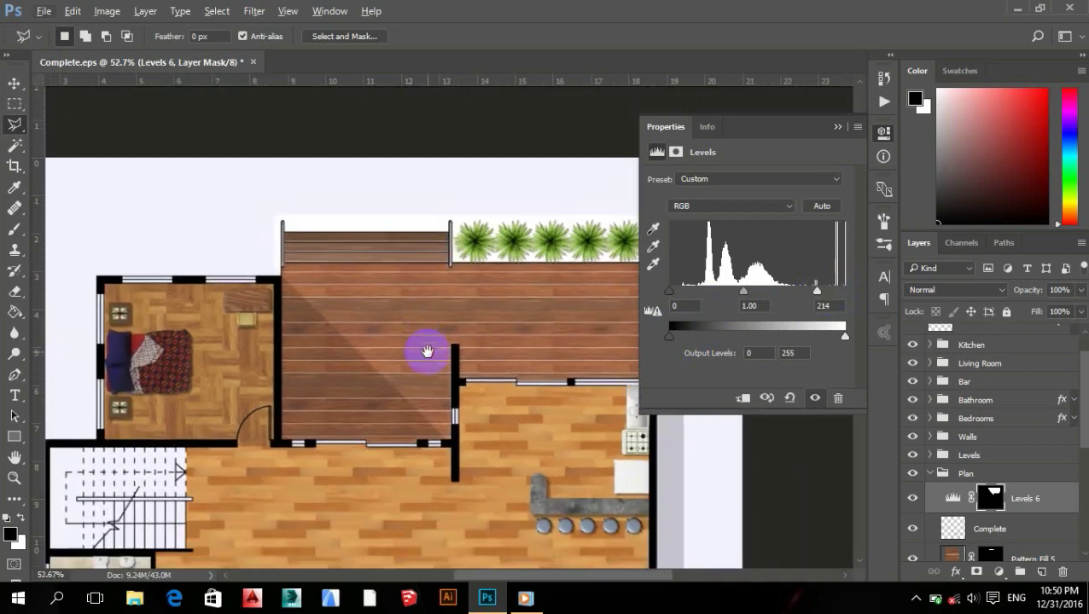
click(838, 127)
drag(535, 396, 564, 359)
scroll(564, 360, down, 1)
scroll(984, 431, down, 5)
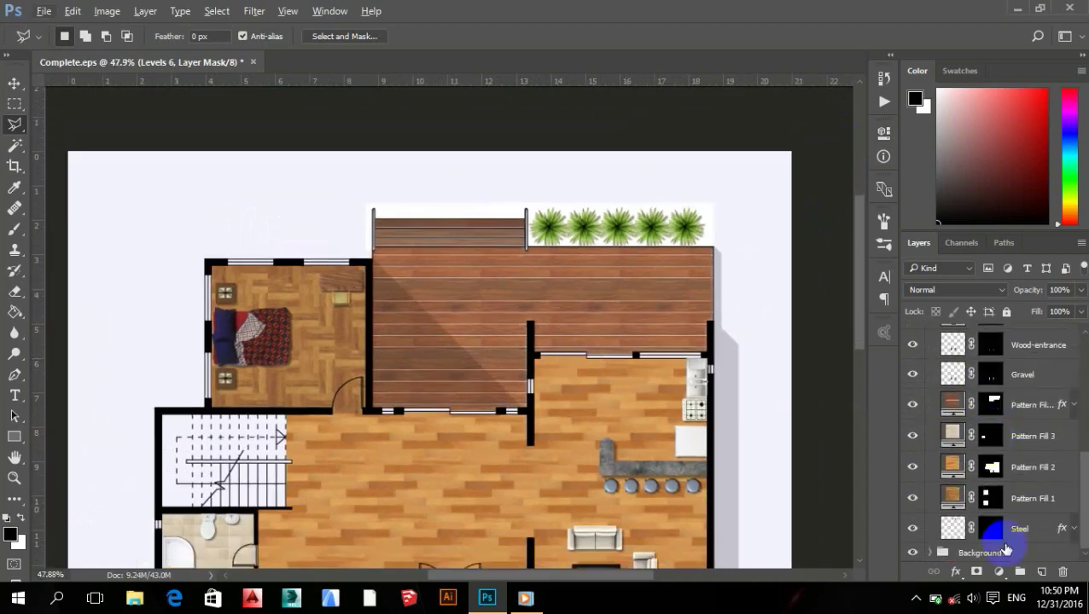
scroll(932, 555, down, 1)
Add a white Solid Color fill layer as the plan background.
click(999, 572)
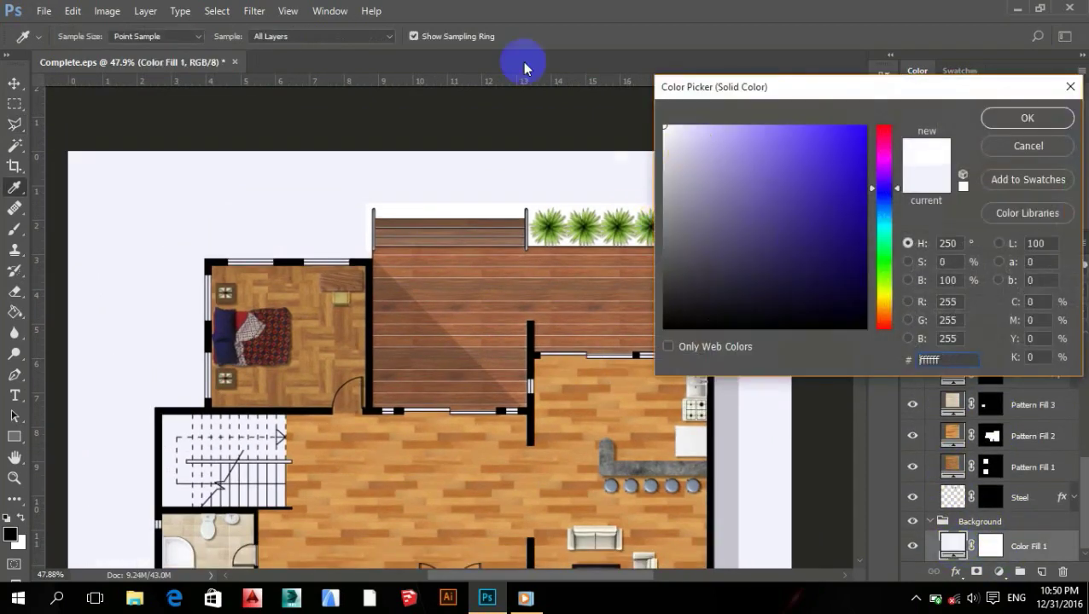
click(1012, 117)
click(932, 523)
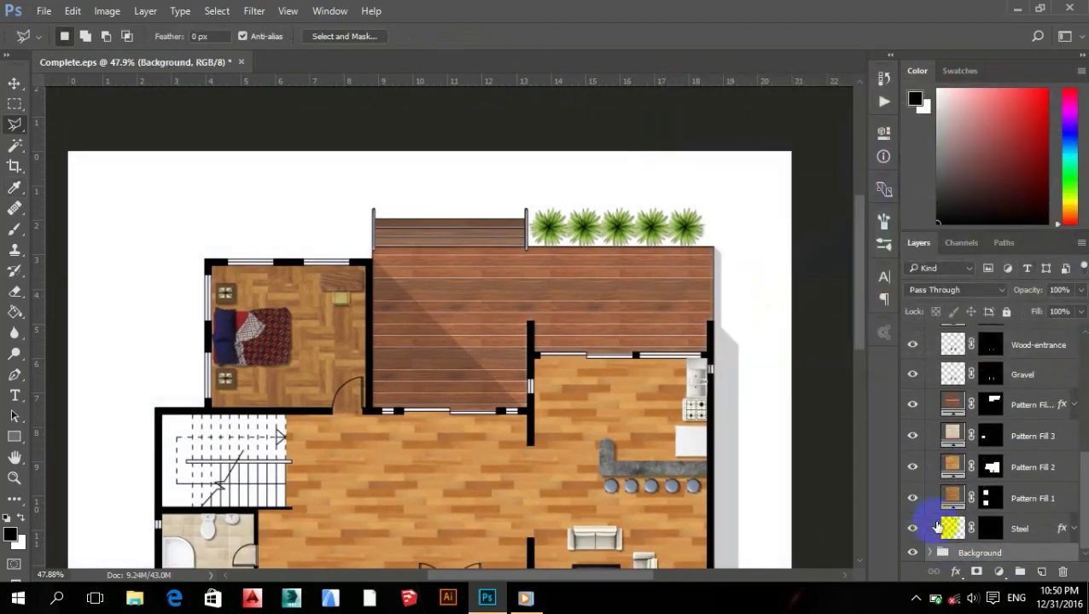
scroll(981, 427, up, 3)
Select Levels 6, zoom to the top-left bedroom, and select the Complete layer.
click(1024, 431)
click(1024, 400)
drag(670, 413, 707, 406)
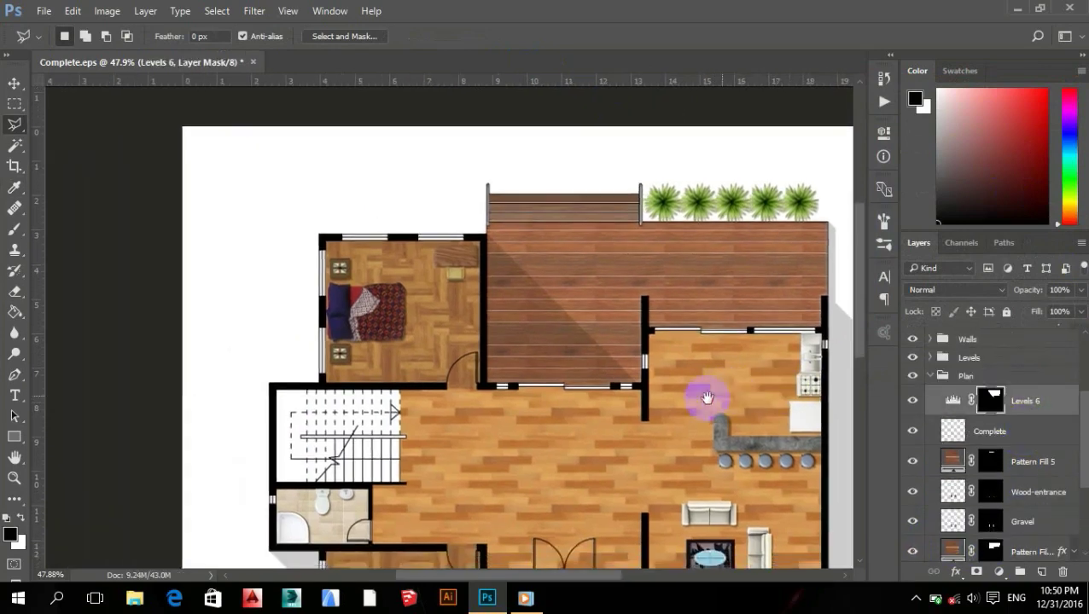
scroll(433, 304, up, 4)
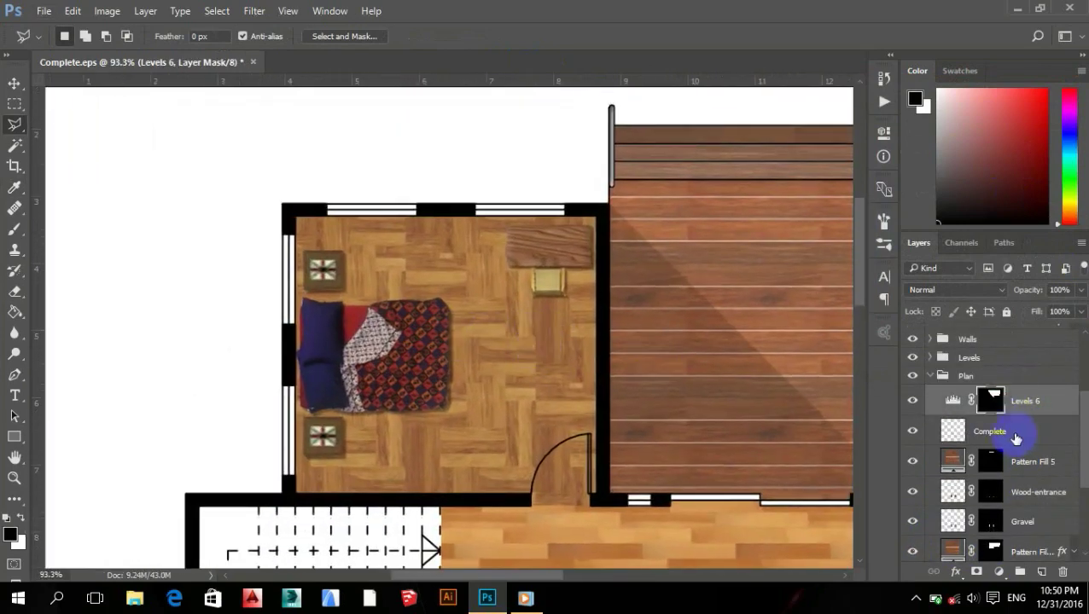
click(1011, 433)
Marquee-select the top-left bedroom floor and add a Levels adjustment masked to it.
key(m)
drag(317, 241, 471, 391)
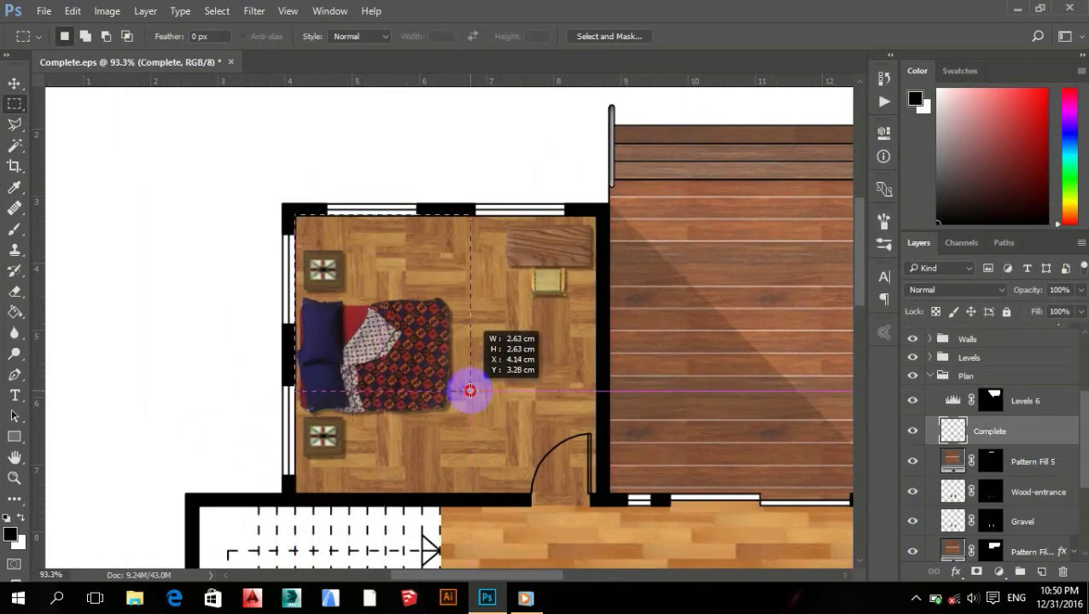
drag(471, 391, 594, 492)
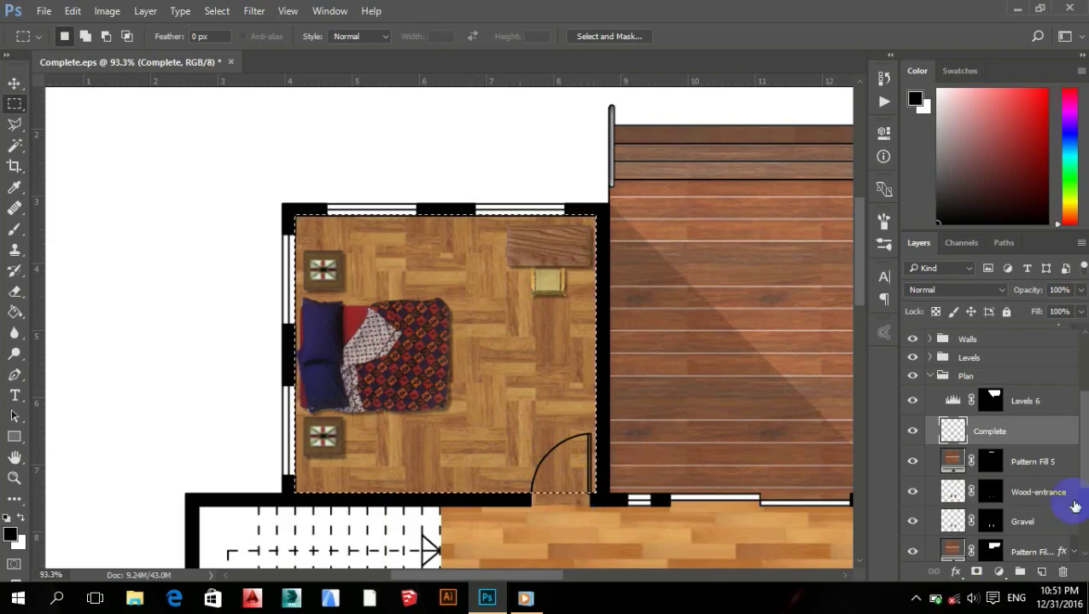
click(998, 572)
click(963, 301)
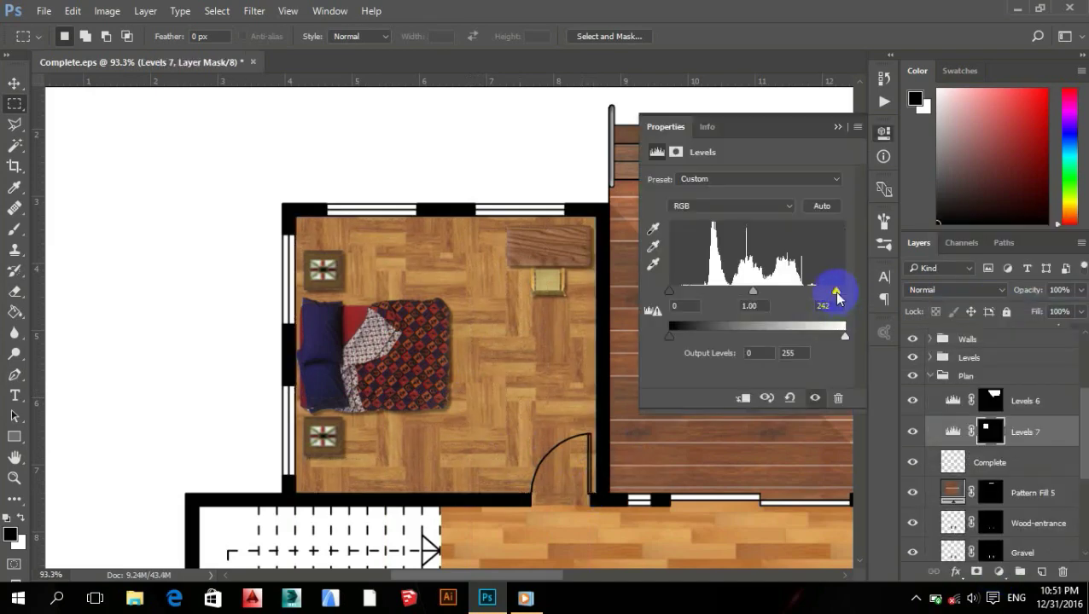
click(838, 126)
Delete the Levels 7 adjustment layer.
right_click(1068, 433)
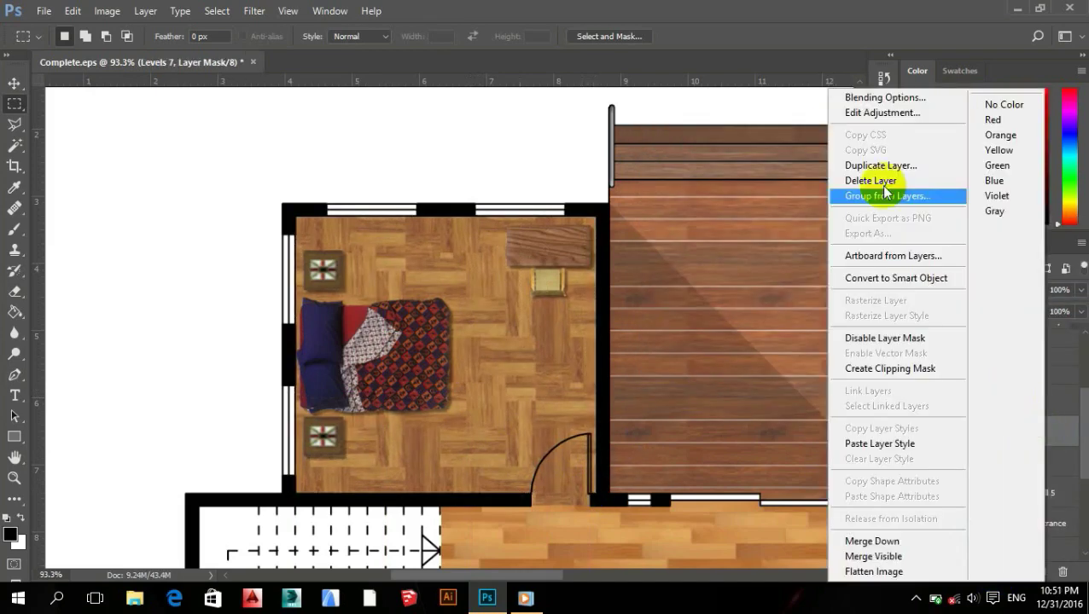
click(870, 181)
click(519, 231)
scroll(960, 452, up, 2)
Target the Bedrooms group in the Layers panel.
click(928, 452)
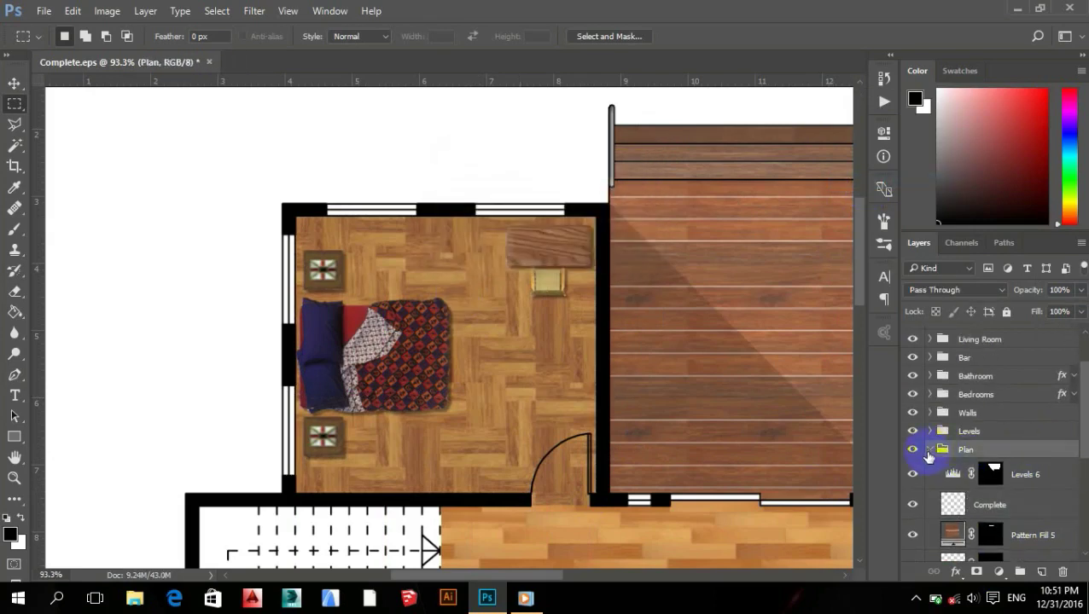
scroll(981, 443, up, 3)
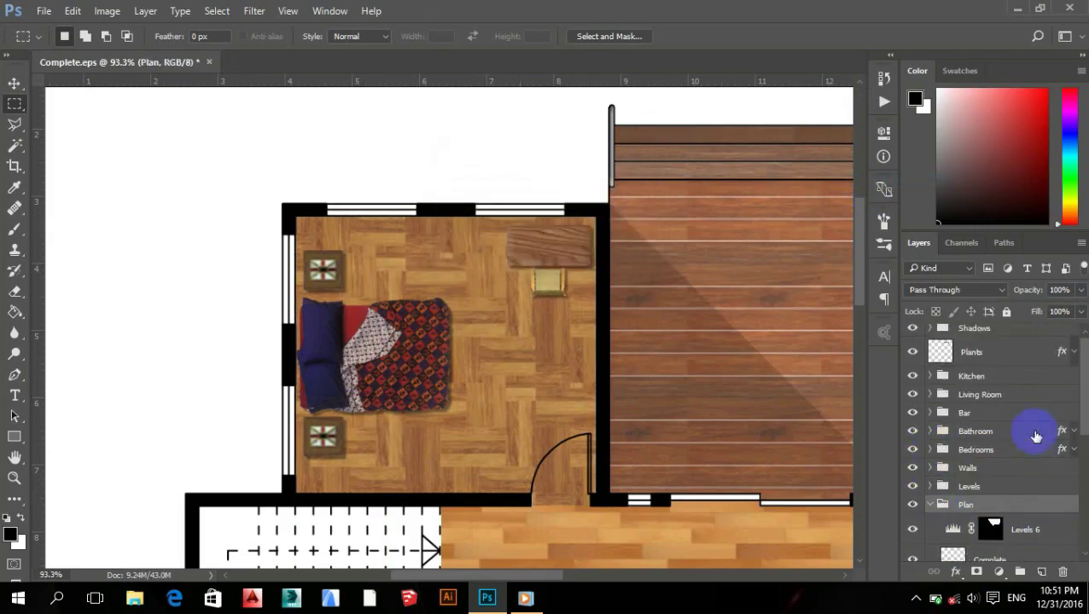
shift+click(993, 458)
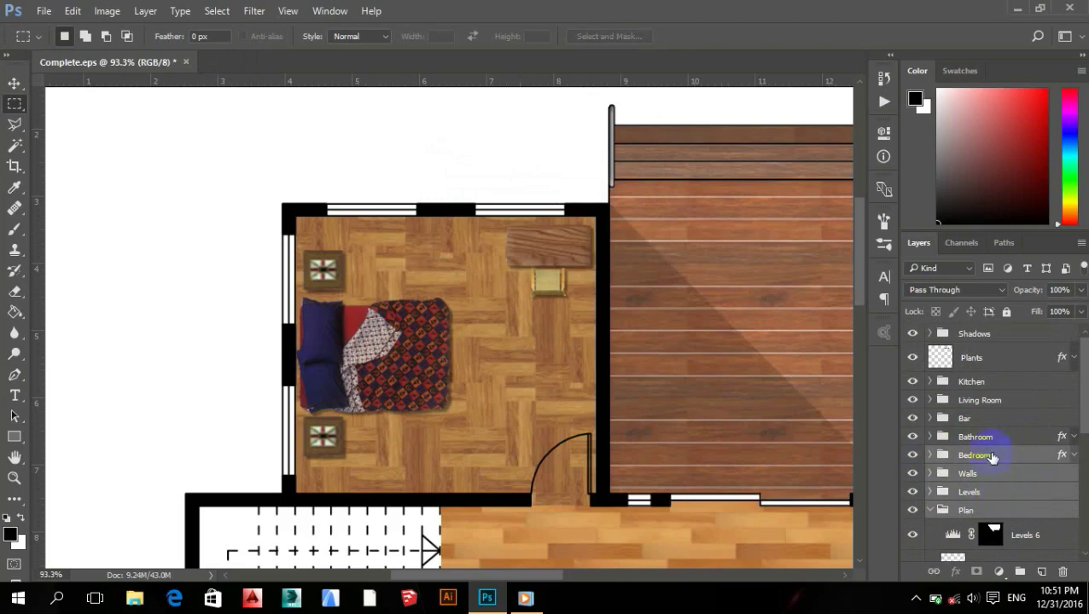
click(981, 509)
ctrl+click(973, 455)
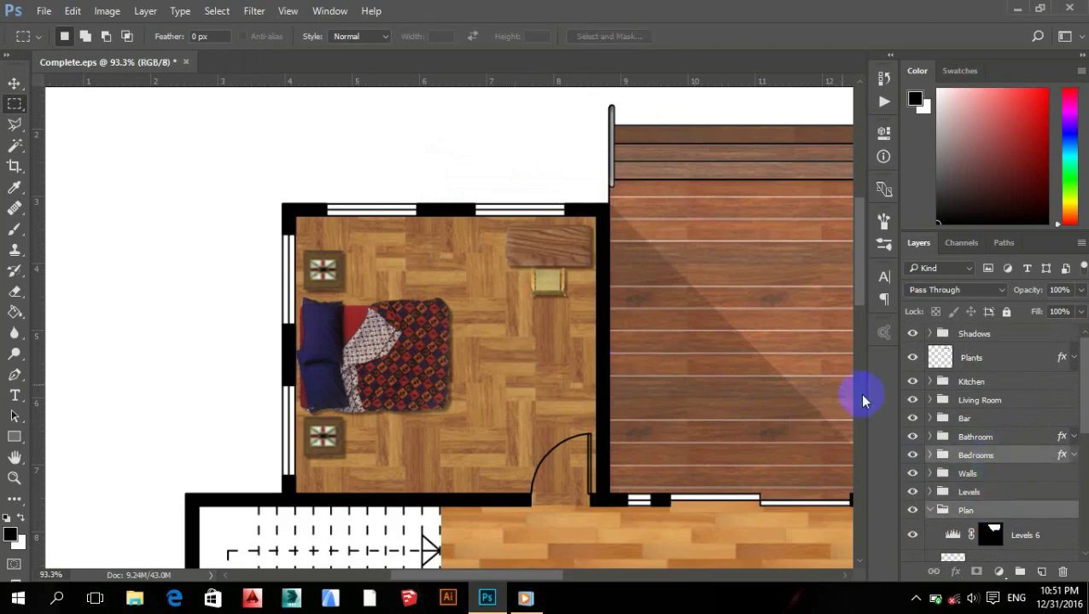
Marquee the bedroom and add Levels with black input 14, midtones 0.80, output white 213.
scroll(994, 436, down, 1)
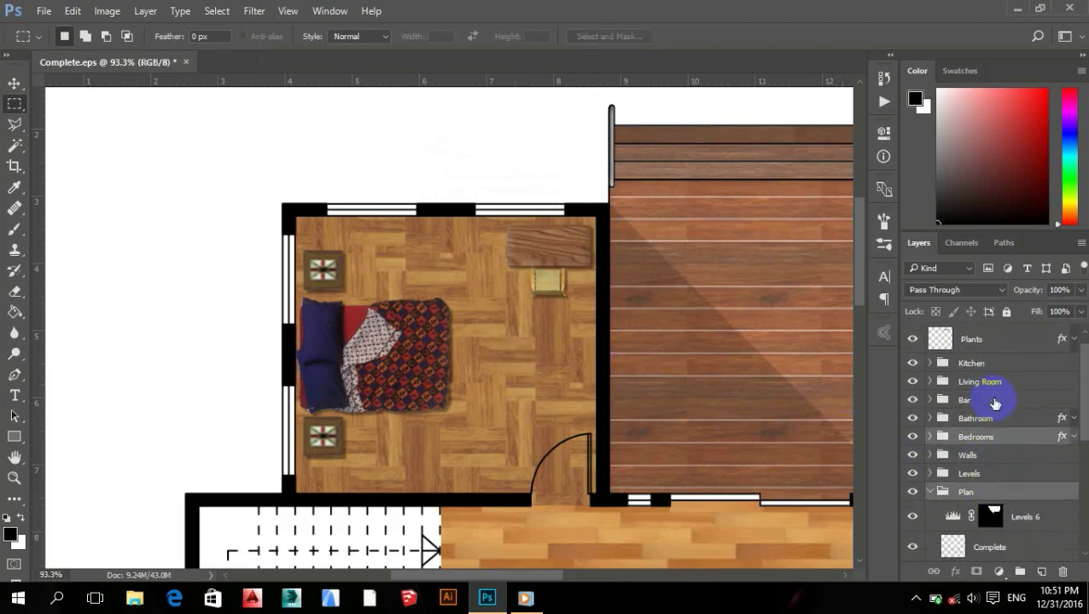
scroll(994, 431, down, 2)
scroll(995, 418, down, 4)
scroll(995, 403, up, 2)
scroll(995, 404, up, 2)
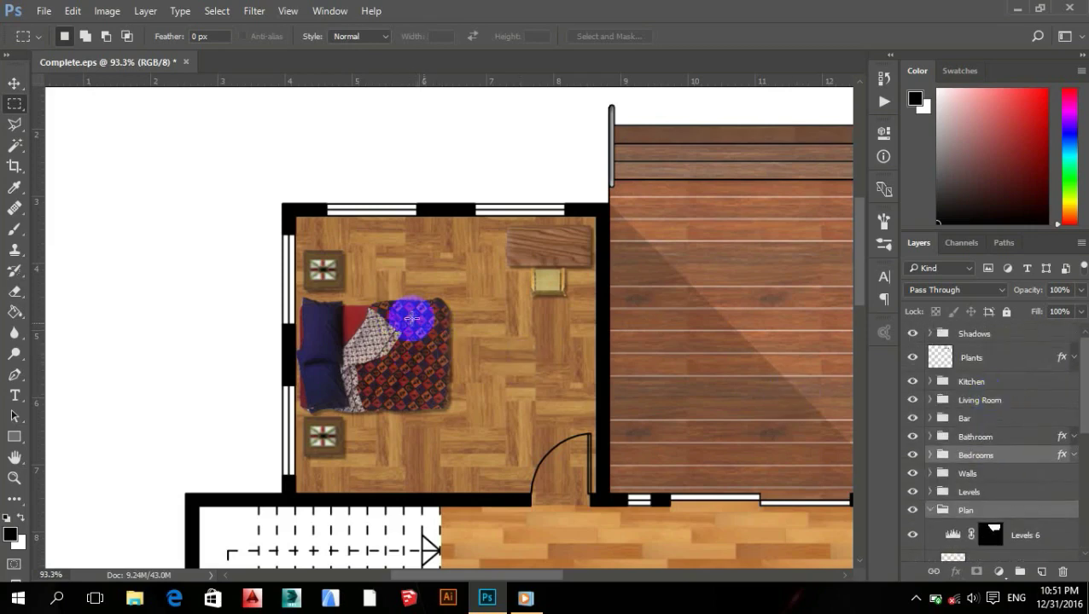
drag(377, 306, 595, 493)
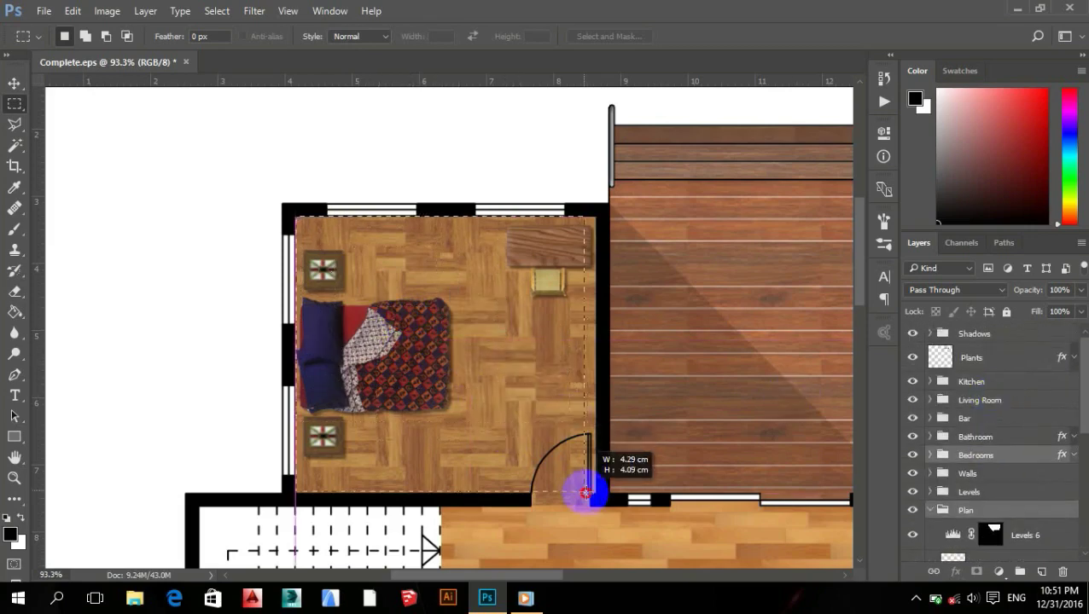
click(999, 572)
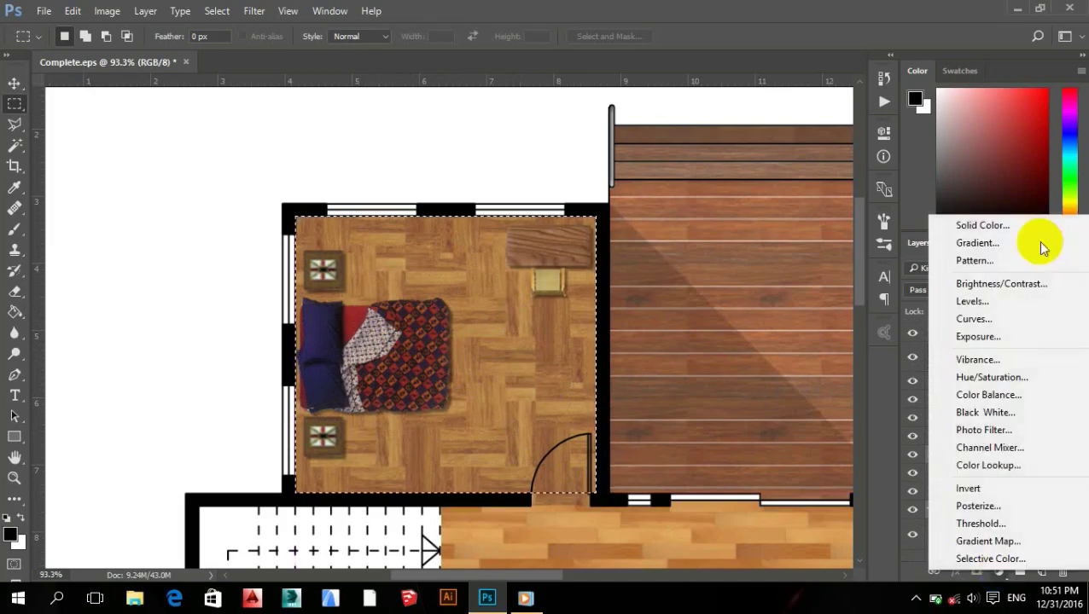
click(1010, 298)
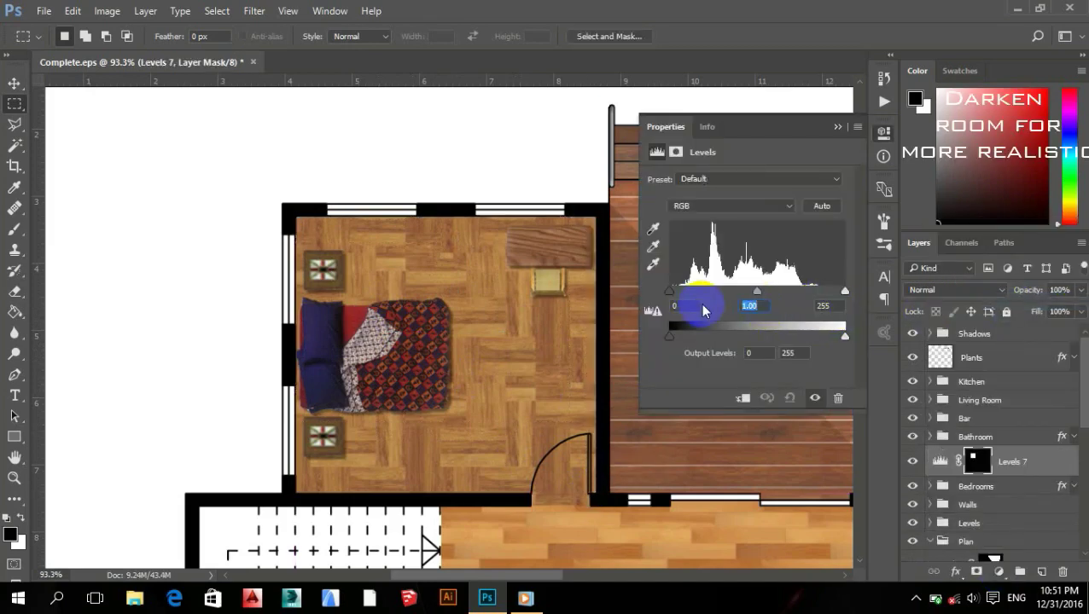
text(0.80)
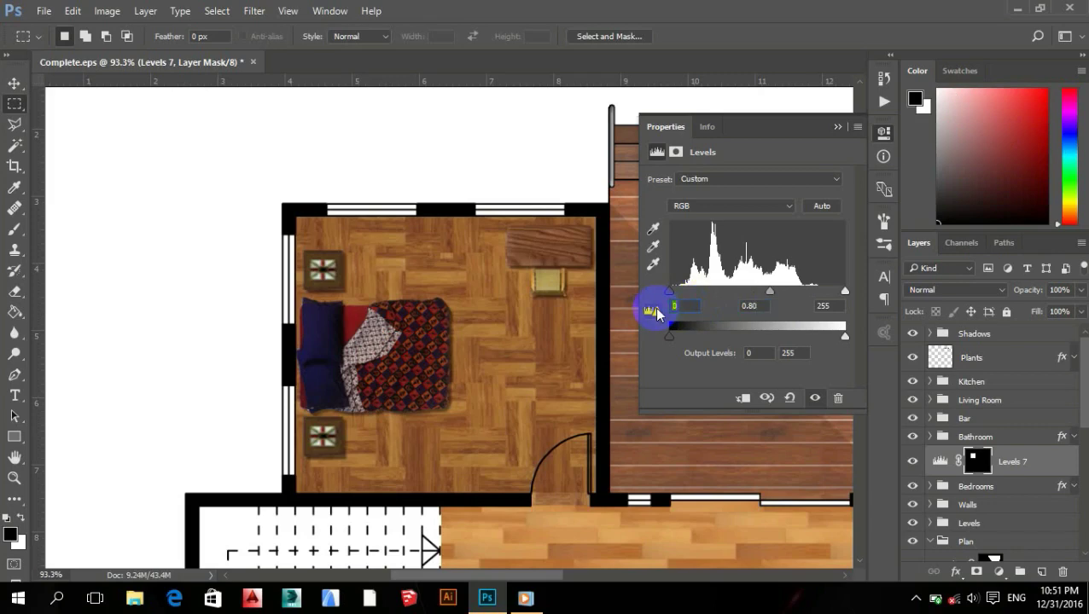
text(14)
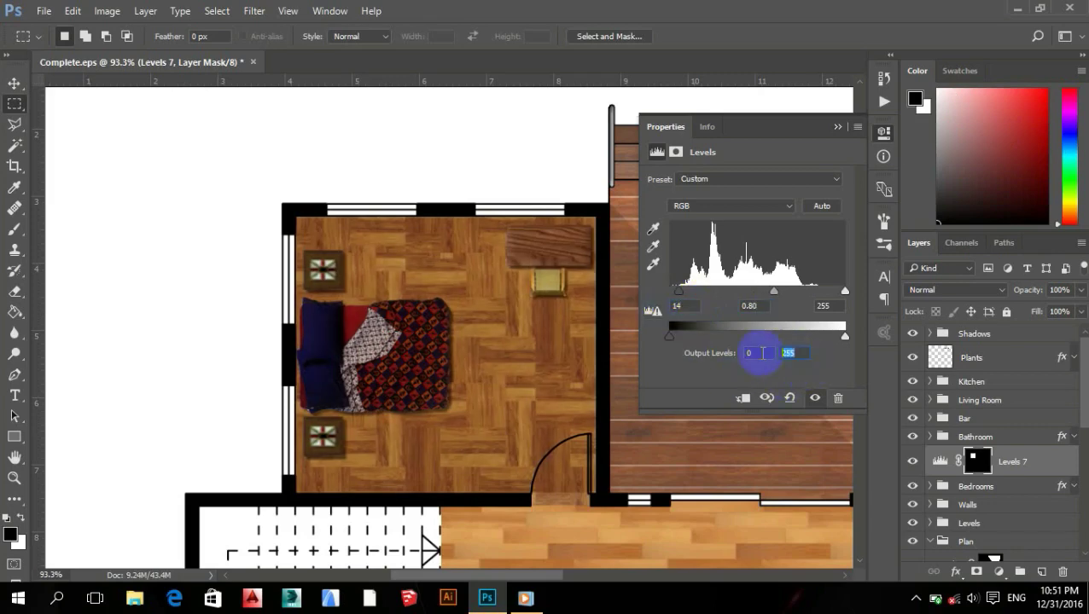
text(213)
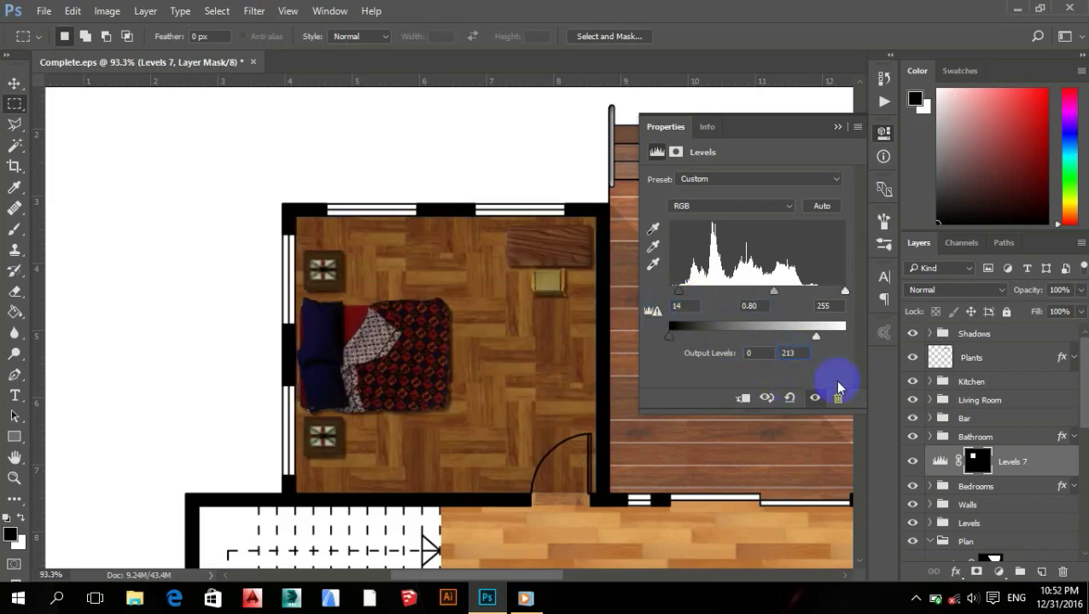
click(837, 126)
mouse_move(542, 311)
mouse_down()
mouse_move(540, 284)
mouse_move(523, 284)
mouse_up()
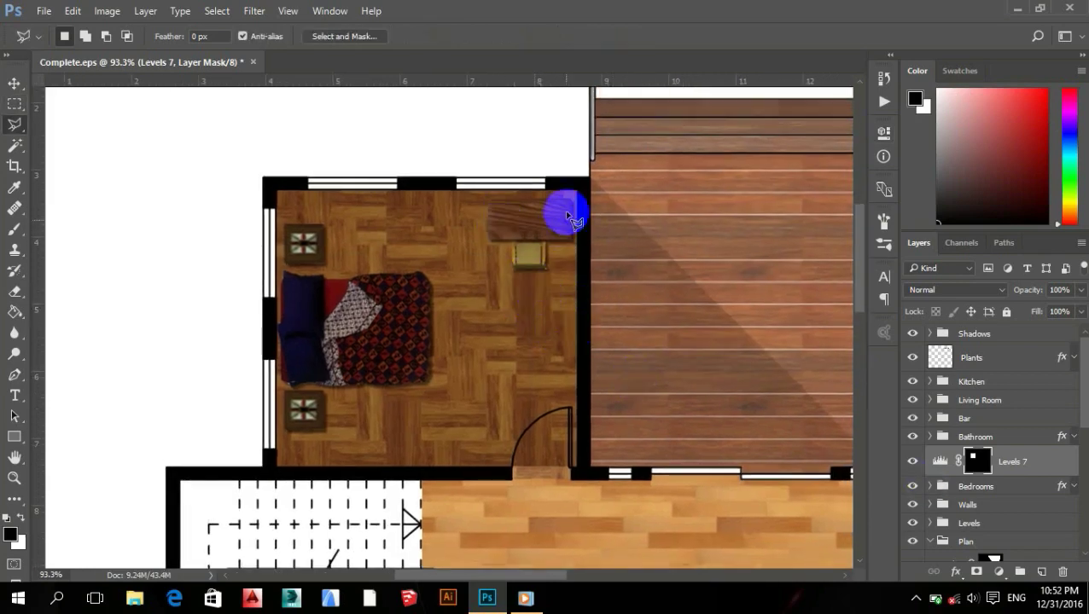
Outline the first diagonal sunlight streak from the top window with the Polygonal Lasso.
key(l)
scroll(529, 209, up, 3)
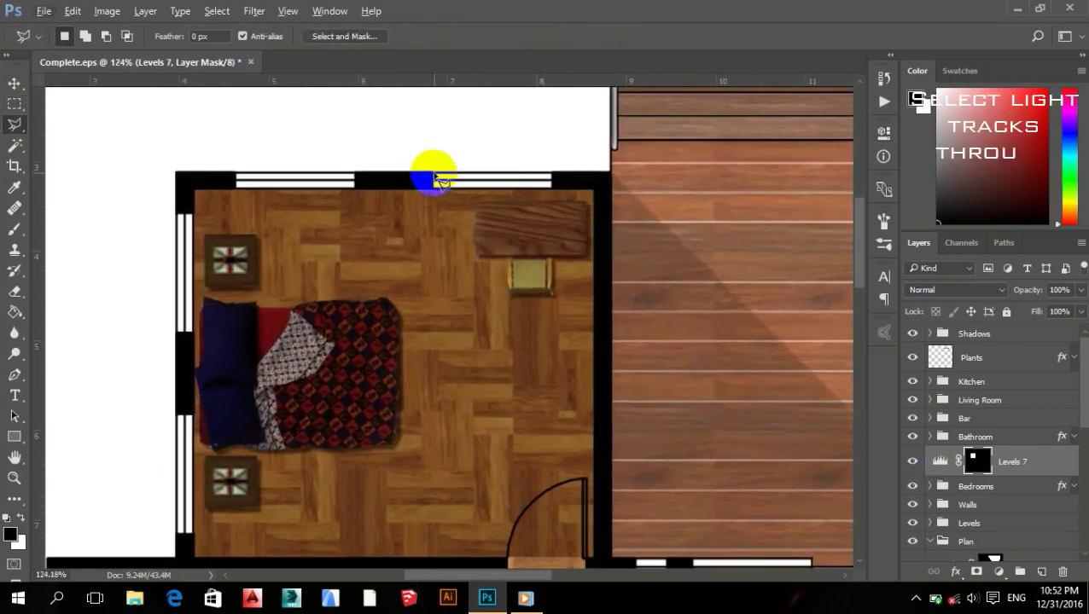
click(433, 189)
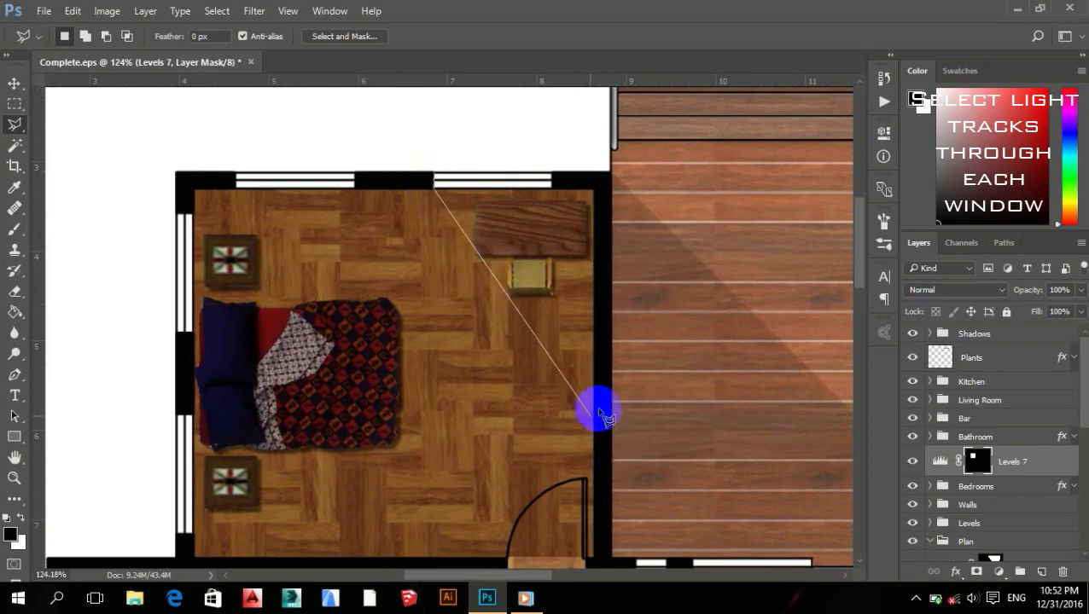
click(594, 362)
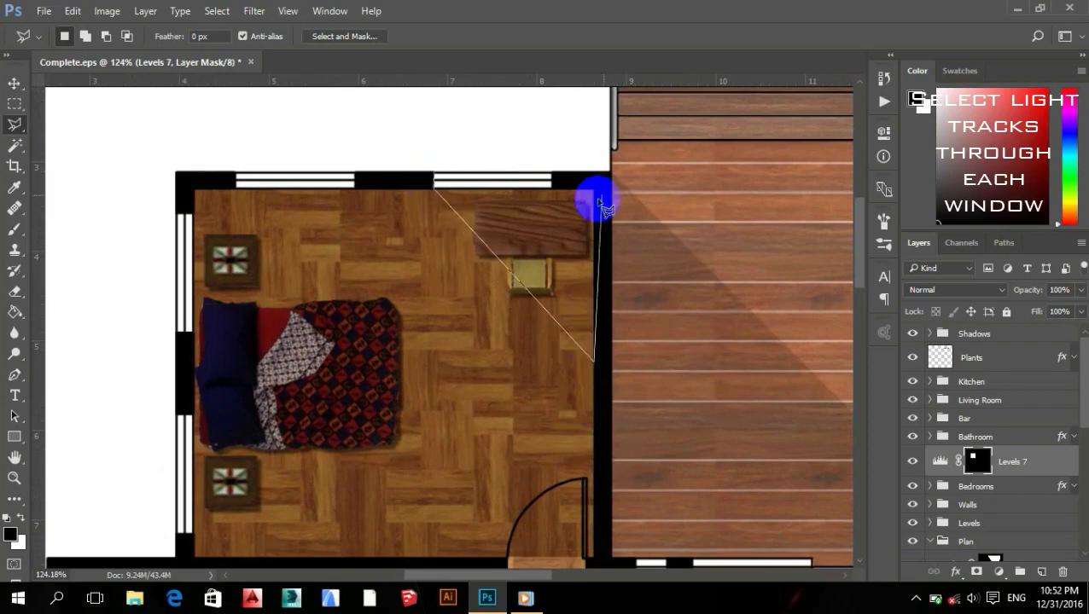
click(594, 190)
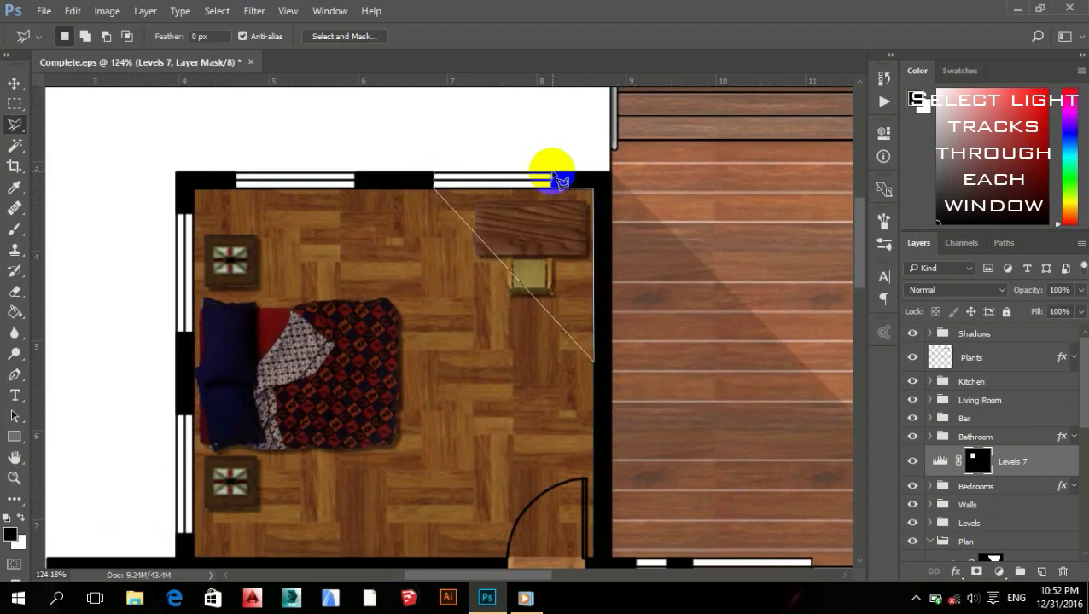
click(553, 175)
click(617, 279)
click(616, 205)
click(515, 115)
click(406, 118)
click(399, 175)
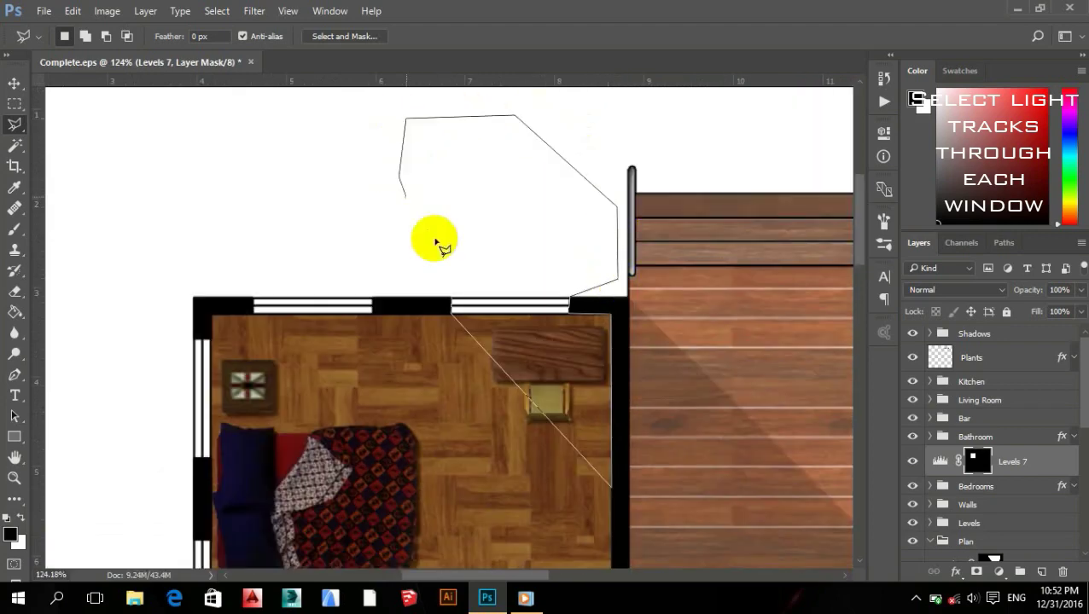
click(460, 256)
double_click(456, 293)
drag(490, 370, 512, 307)
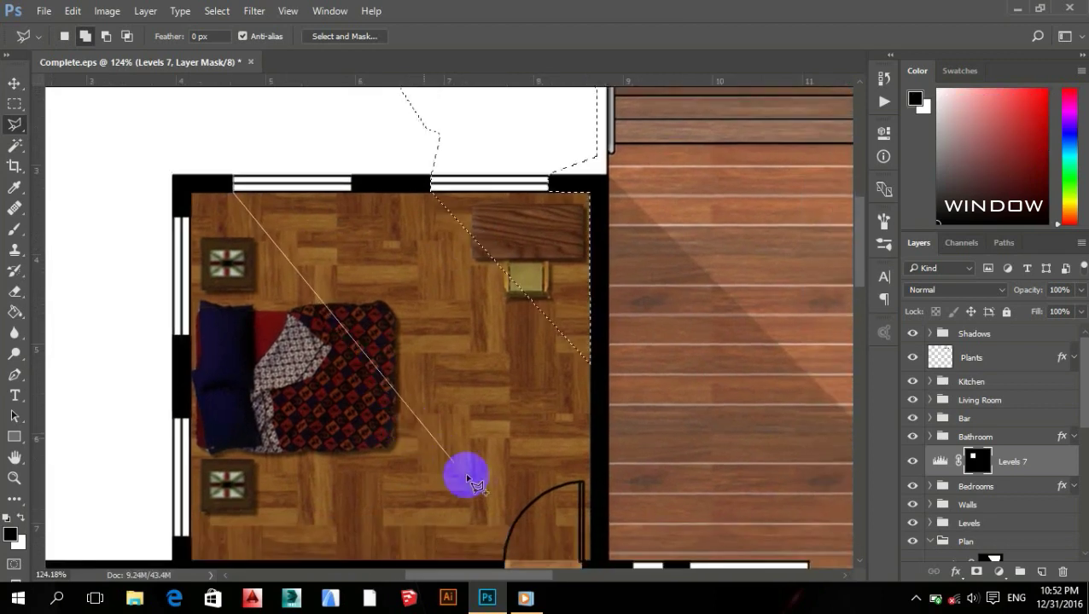
Add a second streak from near the door up past the top window to the selection.
click(543, 552)
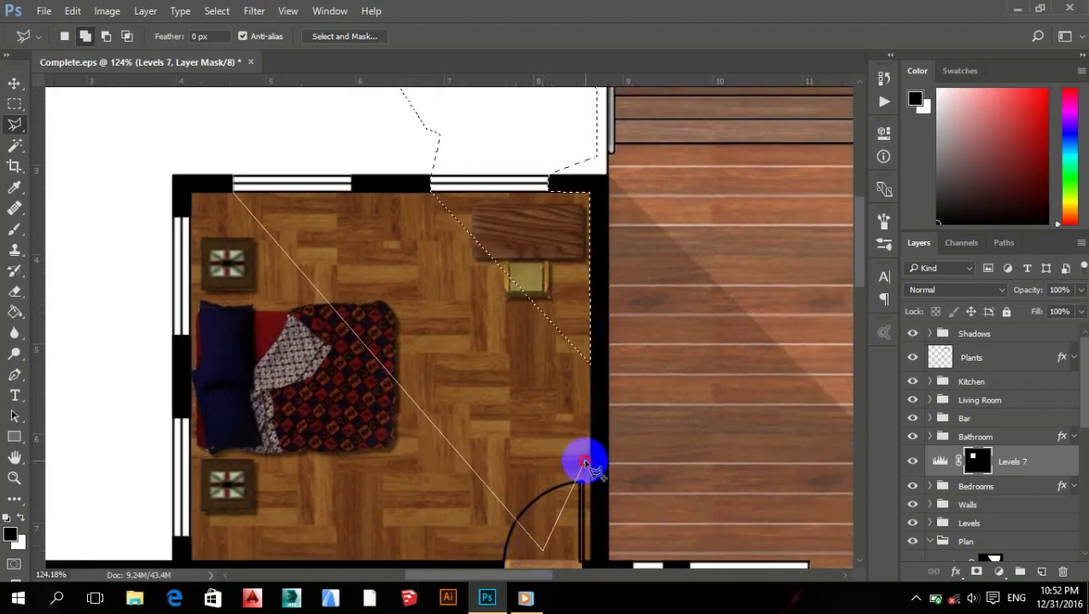
click(585, 461)
click(561, 382)
click(362, 178)
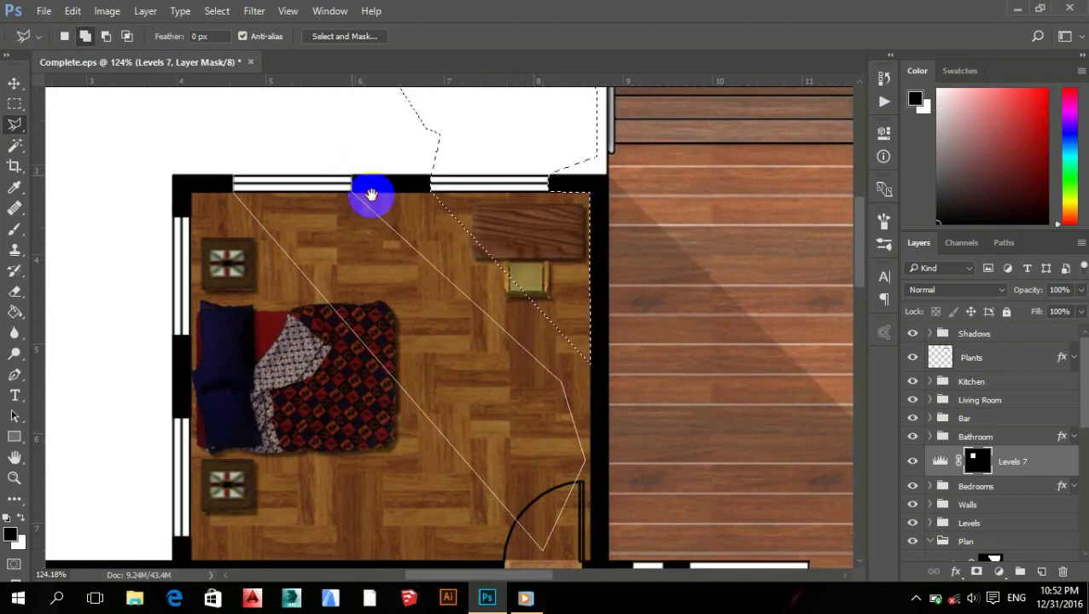
drag(371, 195, 462, 255)
click(267, 121)
click(343, 311)
mouse_move(343, 311)
mouse_down()
mouse_move(540, 292)
mouse_move(547, 247)
mouse_up()
Add a third streak running from the left window to the bottom wall.
shift+click(401, 301)
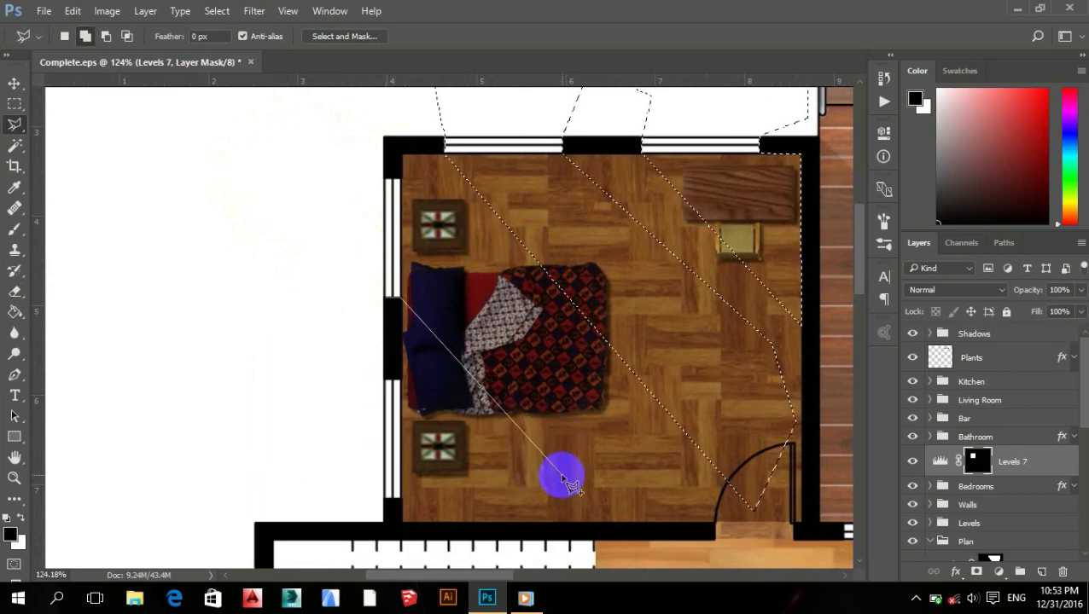
click(602, 521)
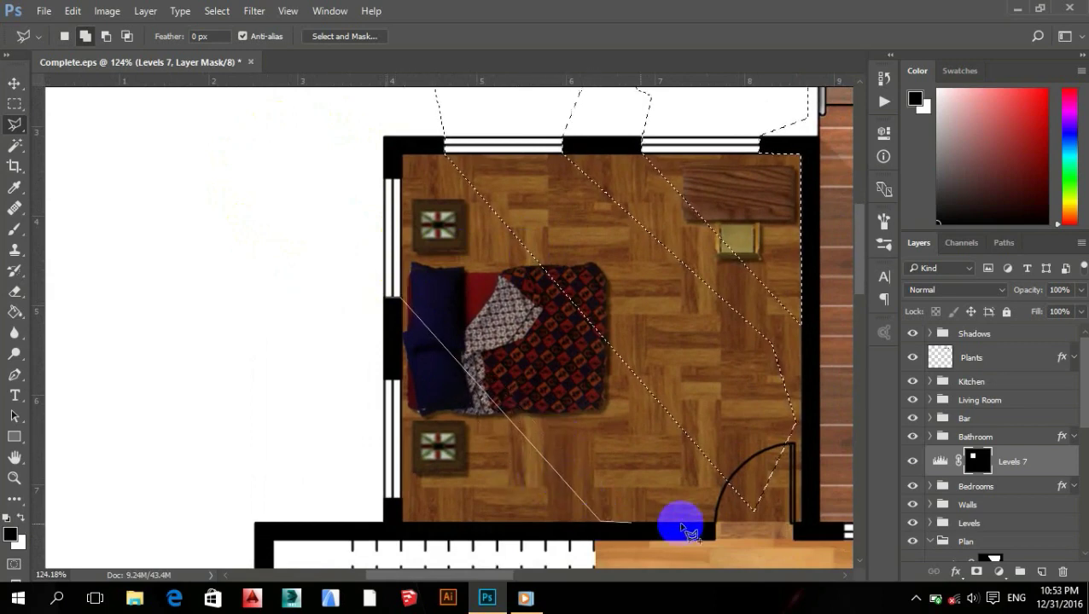
click(700, 521)
click(695, 450)
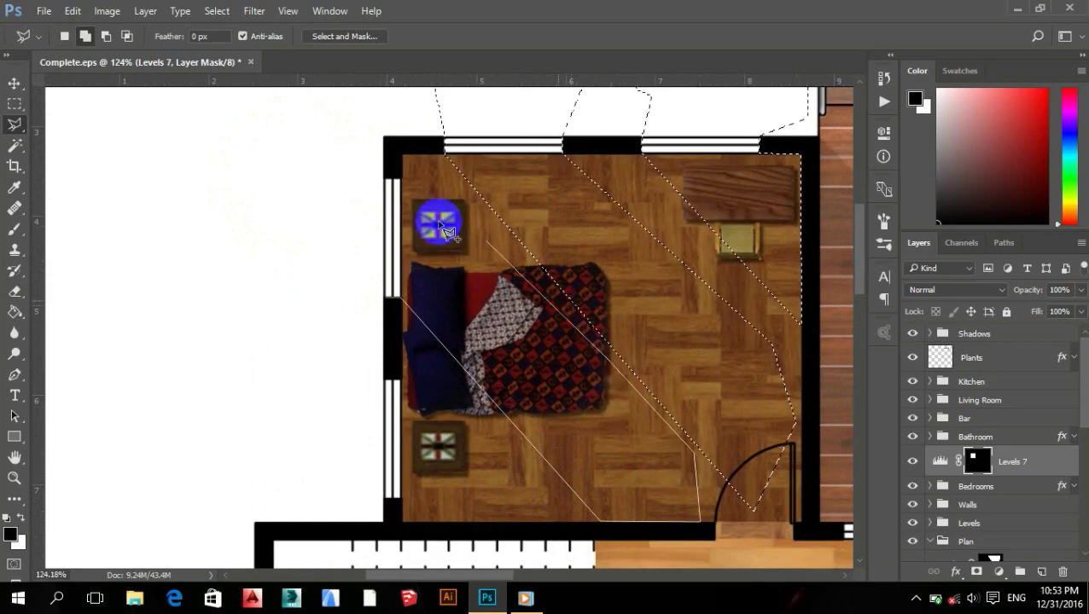
click(399, 176)
Add the window-light patch outside the bedroom and another streak back to the left window.
click(269, 125)
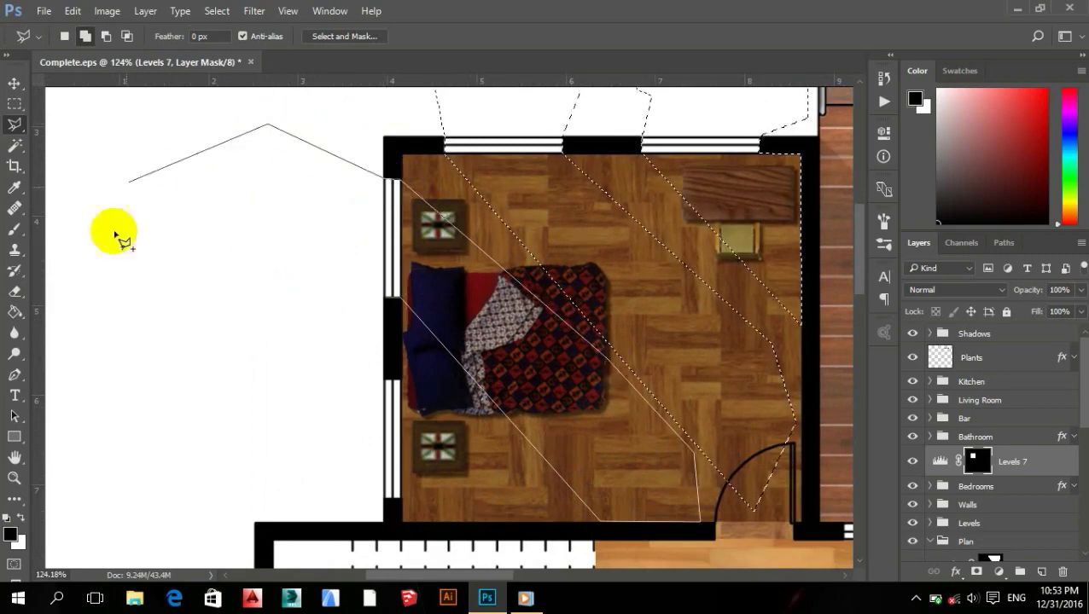
click(120, 205)
click(136, 363)
click(232, 379)
scroll(322, 320, down, 2)
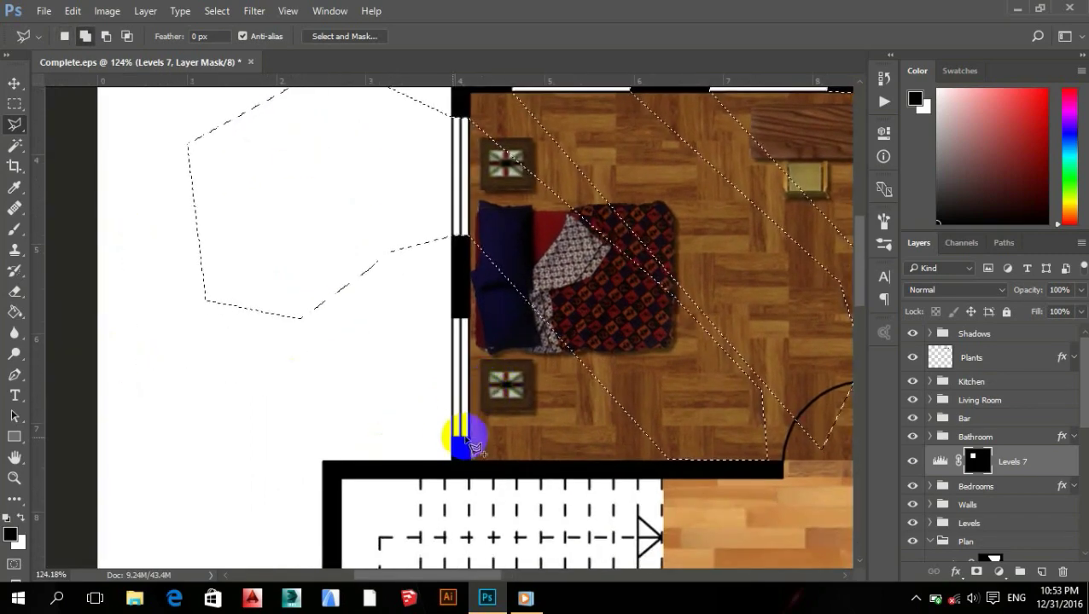
click(484, 459)
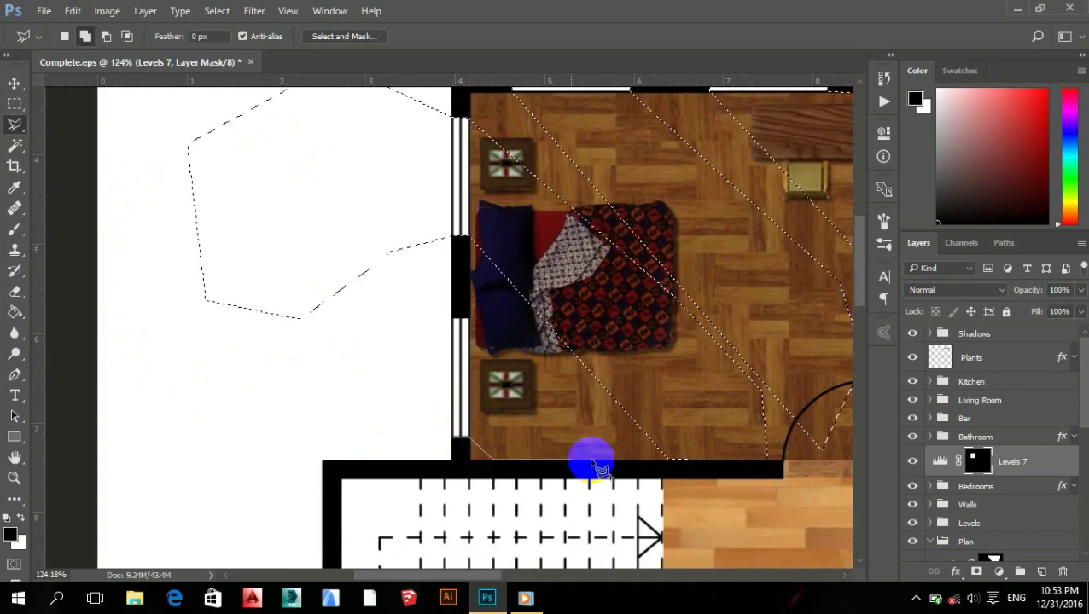
click(638, 456)
click(600, 388)
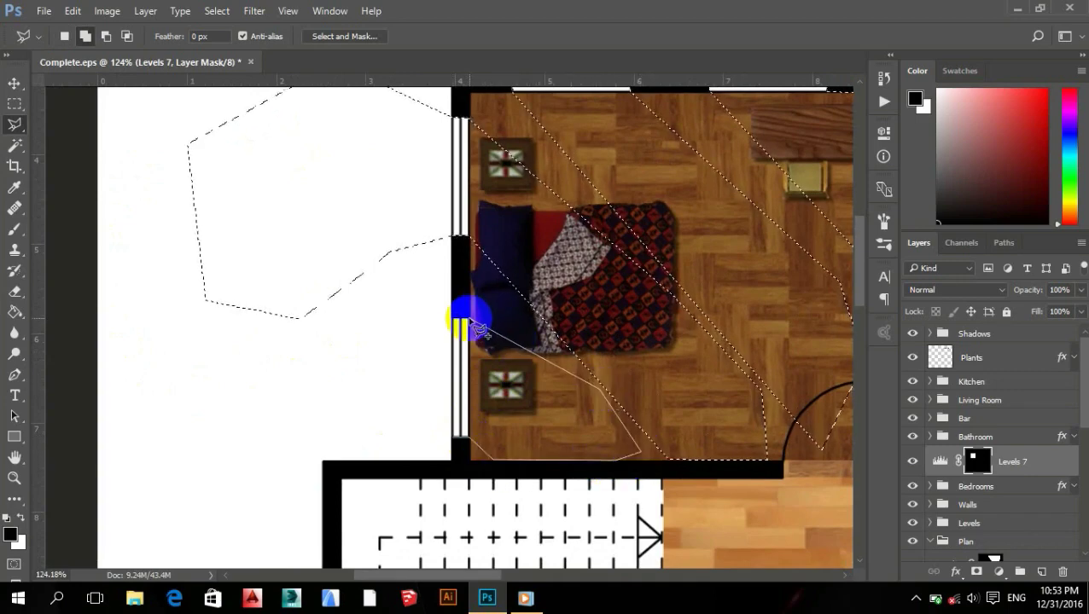
click(453, 318)
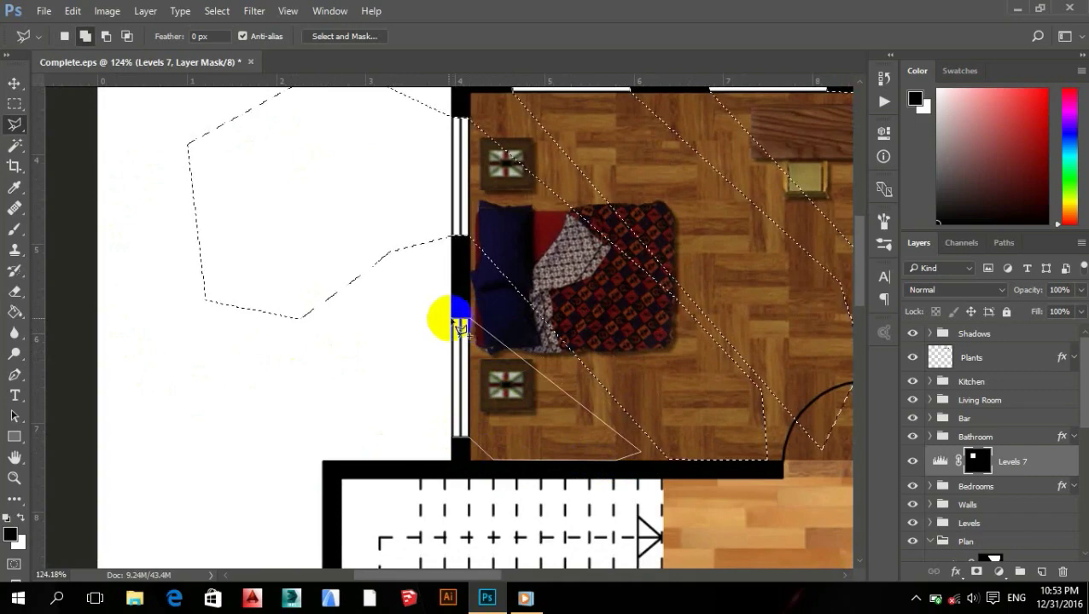
click(248, 260)
double_click(401, 437)
scroll(462, 370, down, 3)
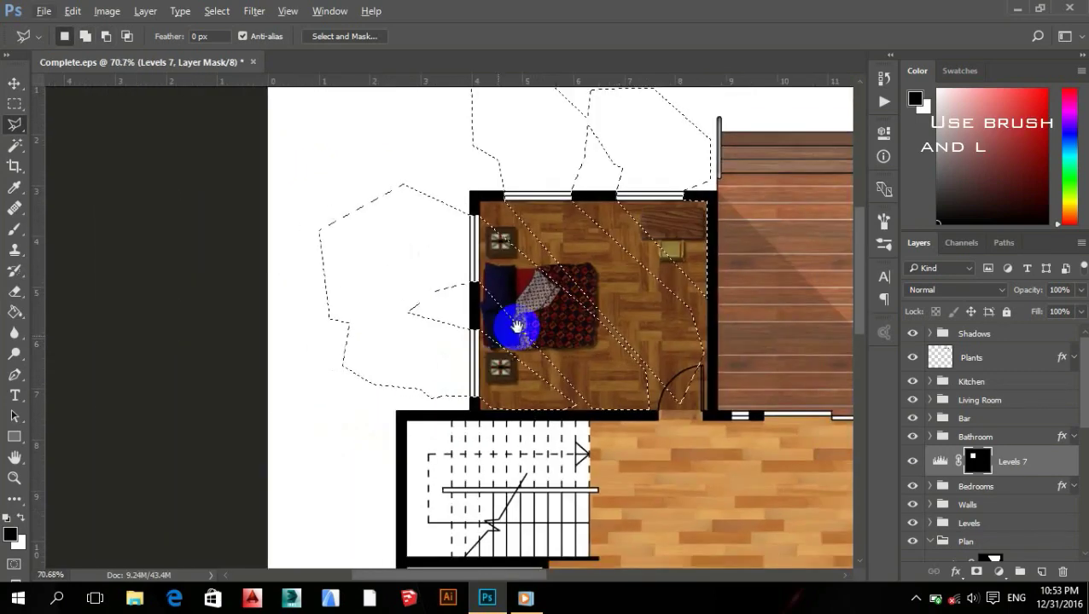
drag(510, 315, 399, 394)
scroll(400, 395, up, 2)
Paint white at about 20% opacity on the Levels 7 mask over the desk, bed and nightstand streaks.
key(b)
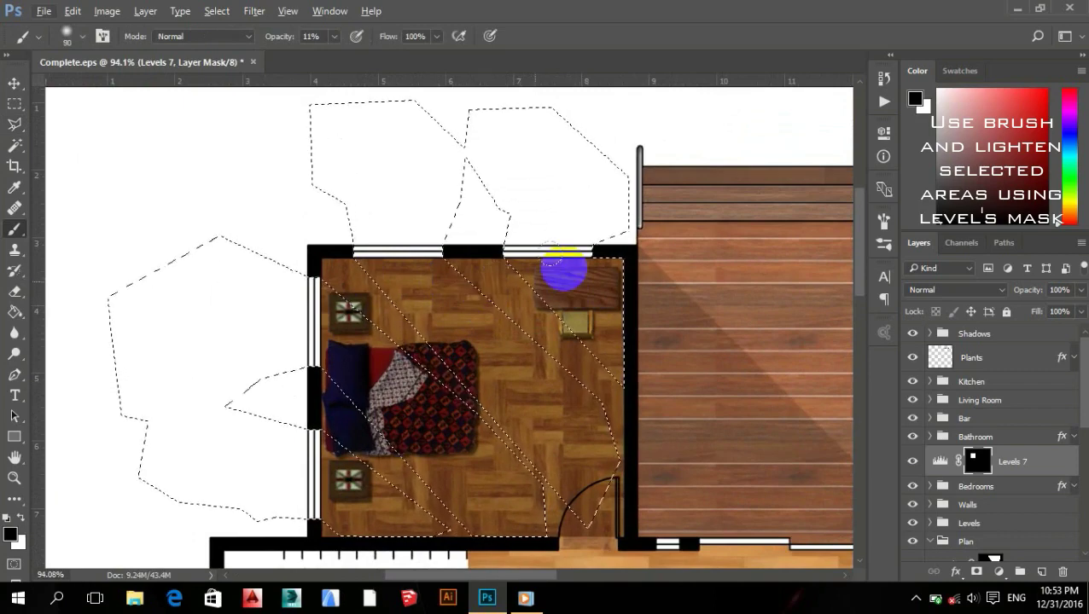
click(280, 38)
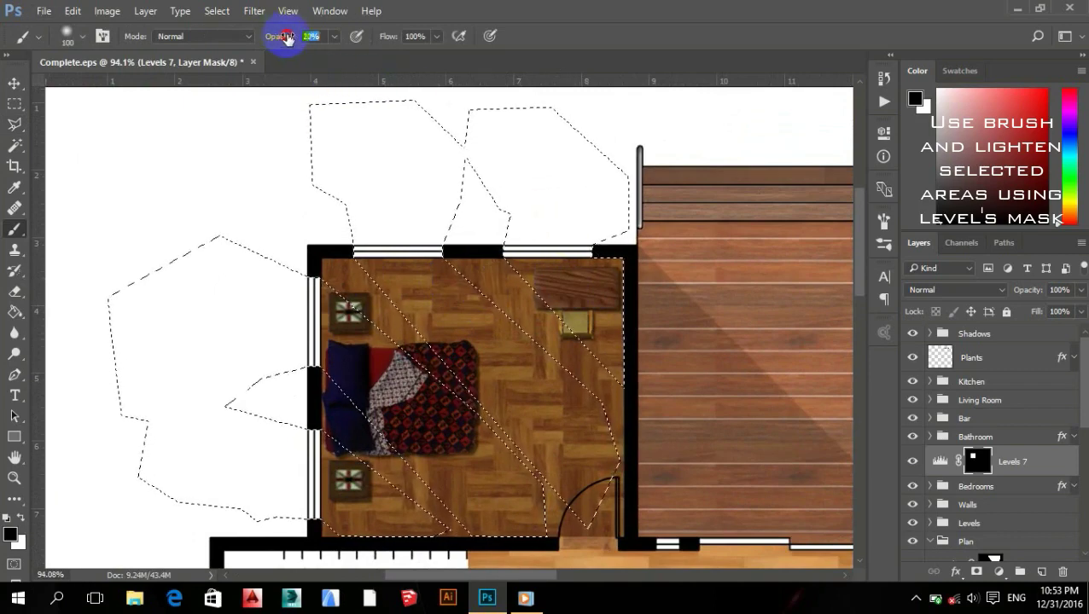
drag(566, 270, 609, 302)
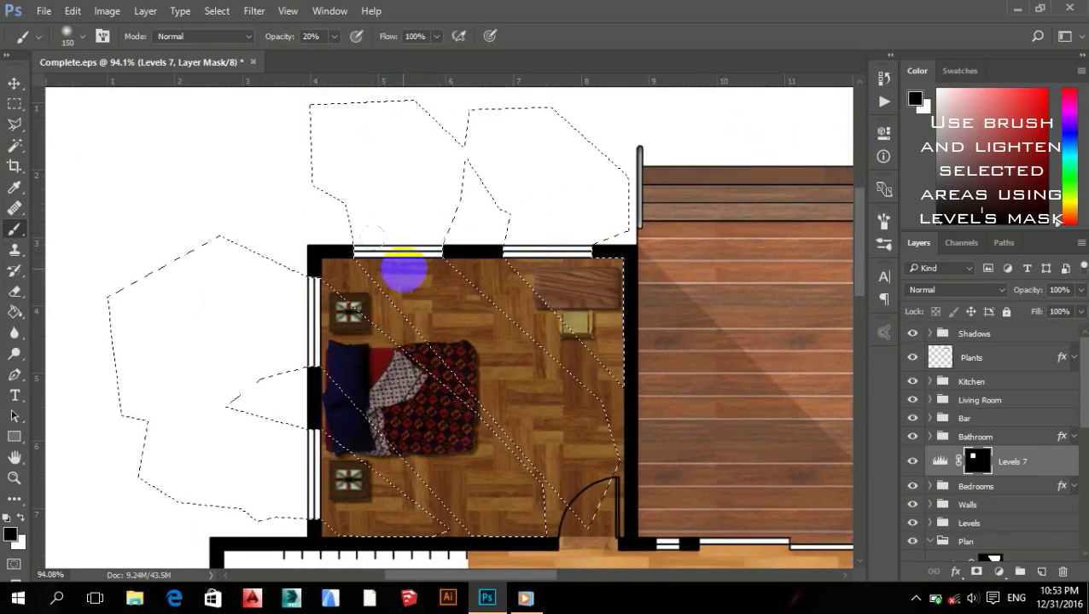
key(bracketleft)
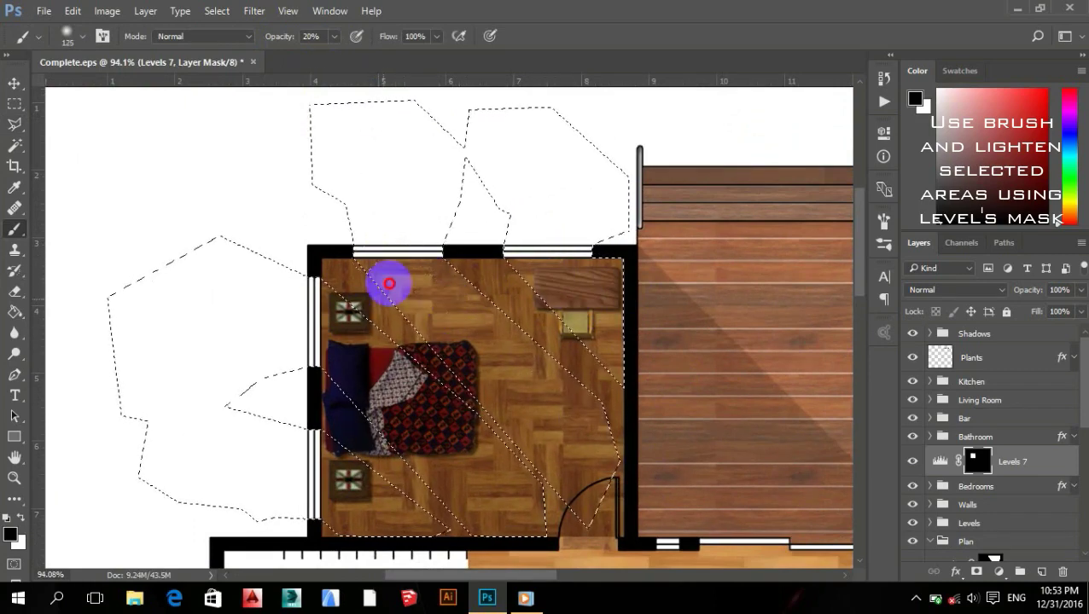
drag(367, 376, 409, 388)
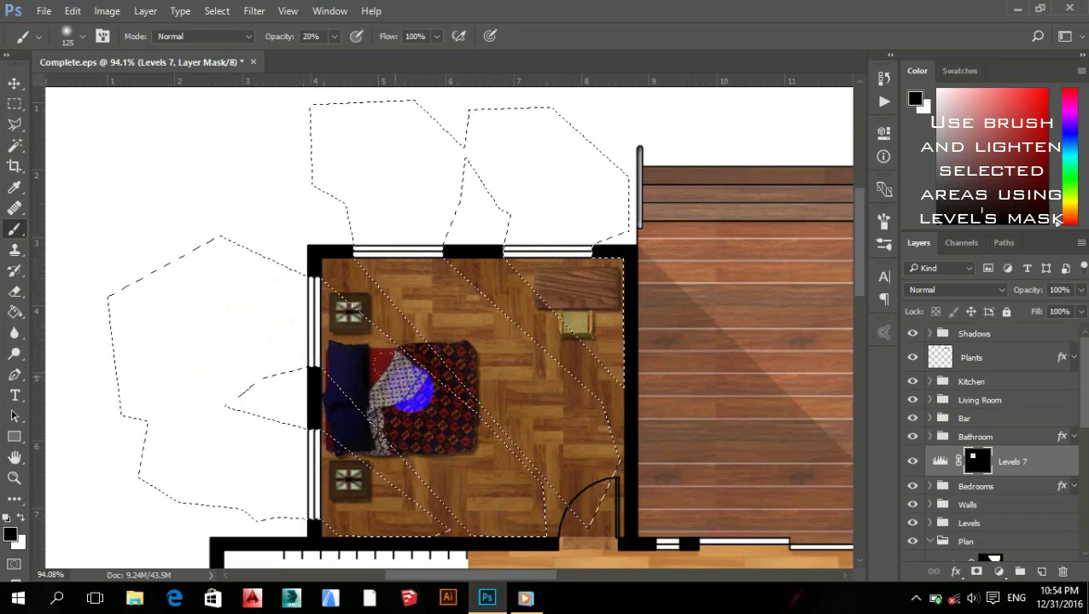
mouse_move(318, 320)
mouse_down()
mouse_move(344, 337)
mouse_move(364, 382)
mouse_up()
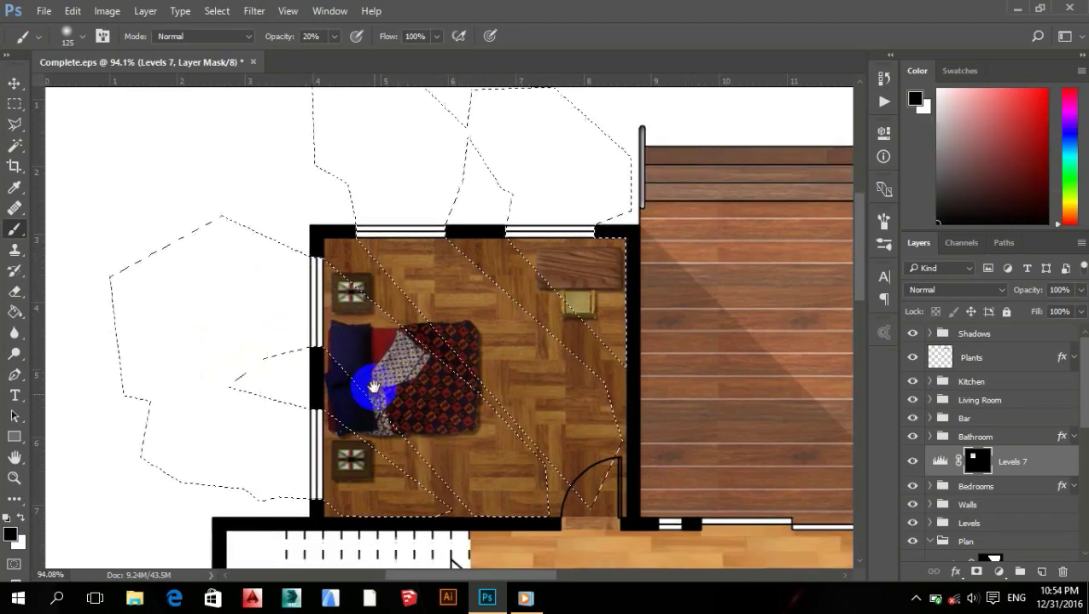
scroll(365, 382, down, 1)
drag(316, 456, 462, 401)
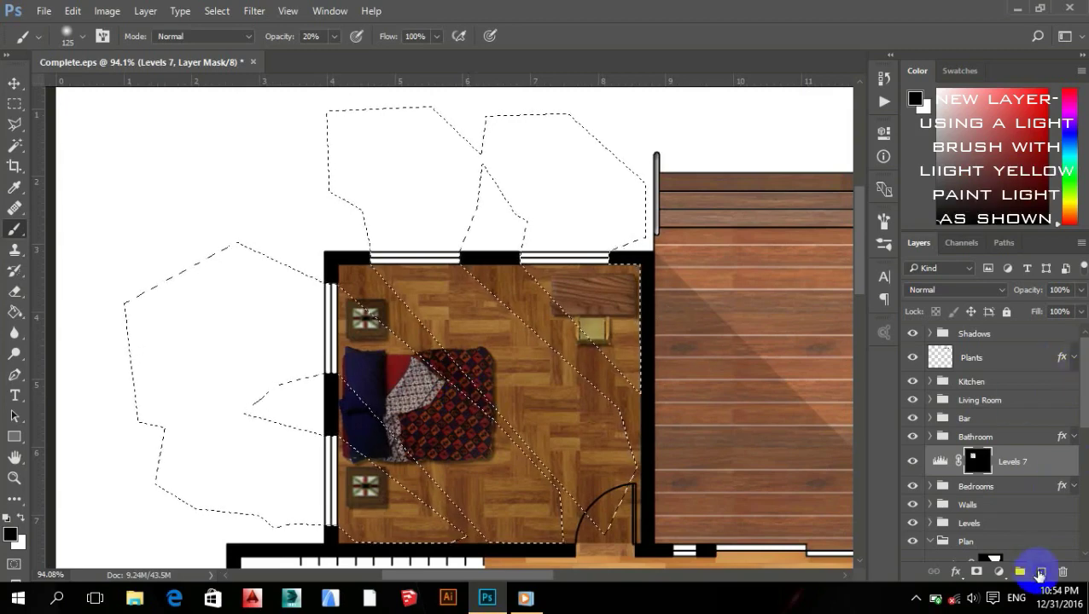
On a new layer, paint light-yellow glow at 26% outside the top and left windows, then deselect.
click(1041, 571)
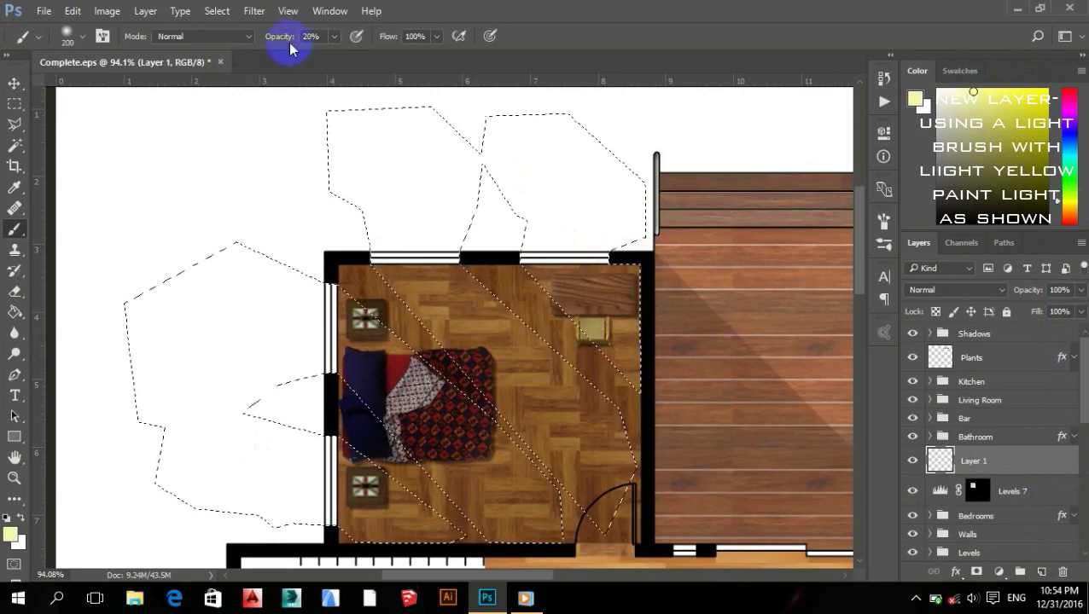
click(569, 221)
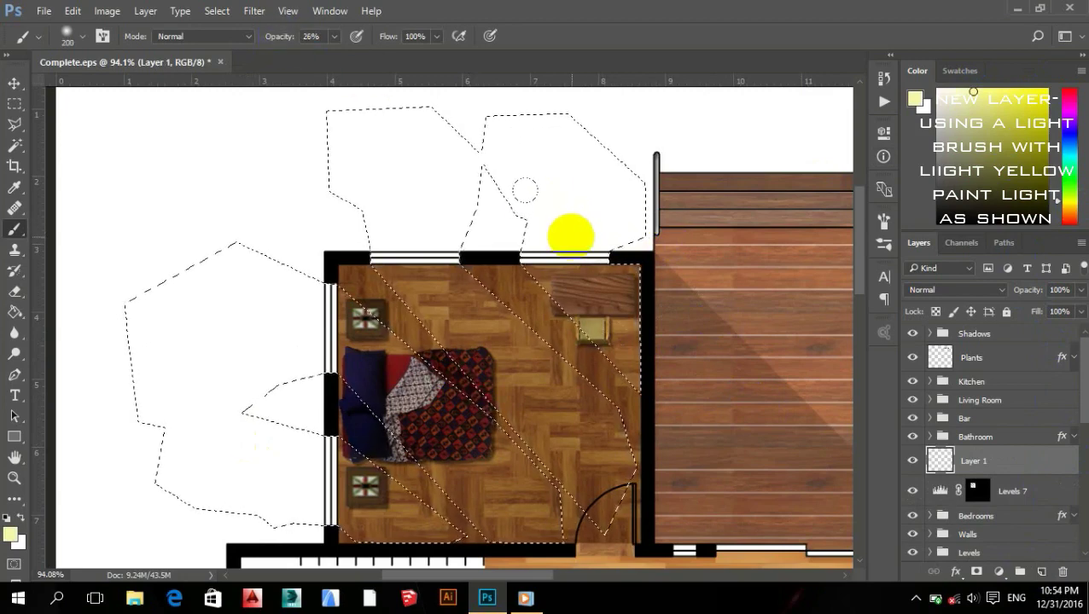
drag(524, 190, 536, 127)
mouse_move(382, 218)
mouse_down()
mouse_move(370, 174)
mouse_move(235, 247)
mouse_move(277, 290)
mouse_move(230, 275)
mouse_move(233, 288)
mouse_up()
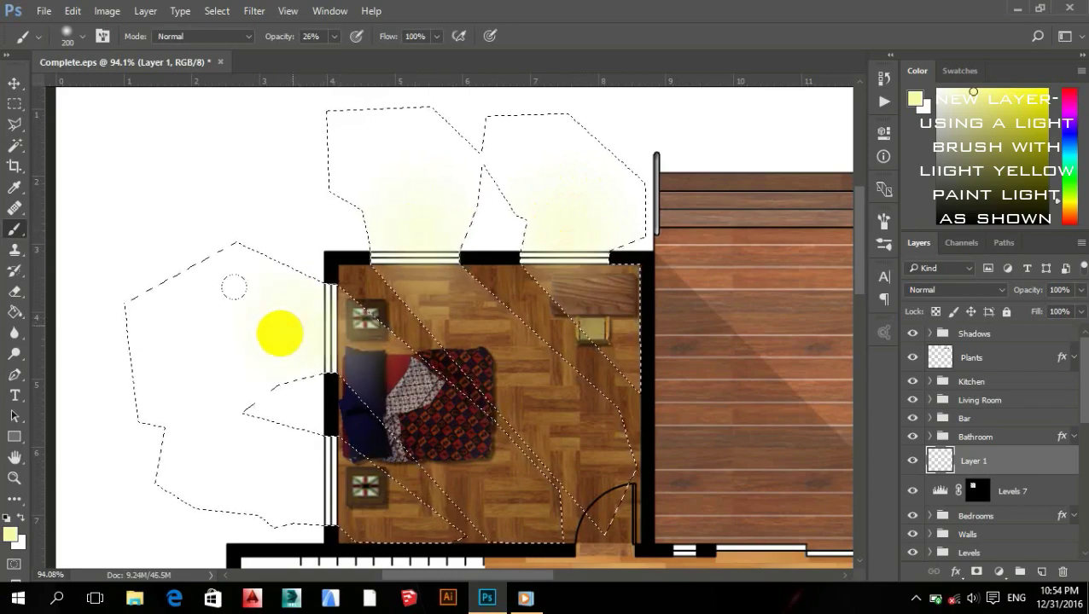
scroll(247, 286, down, 5)
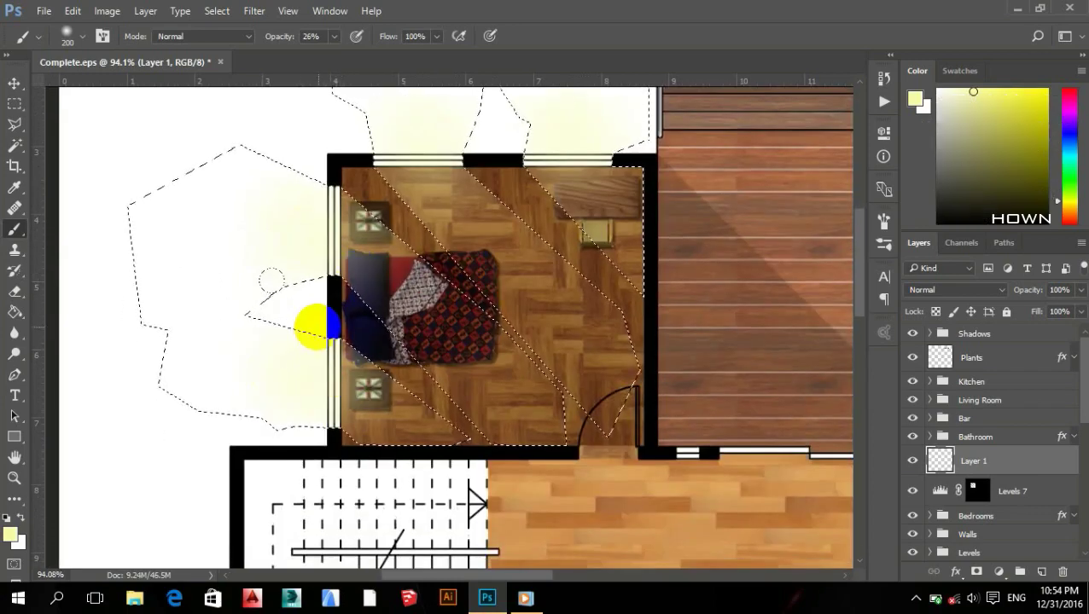
scroll(316, 327, down, 2)
key(ctrl+d)
scroll(540, 384, down, 1)
scroll(558, 379, down, 2)
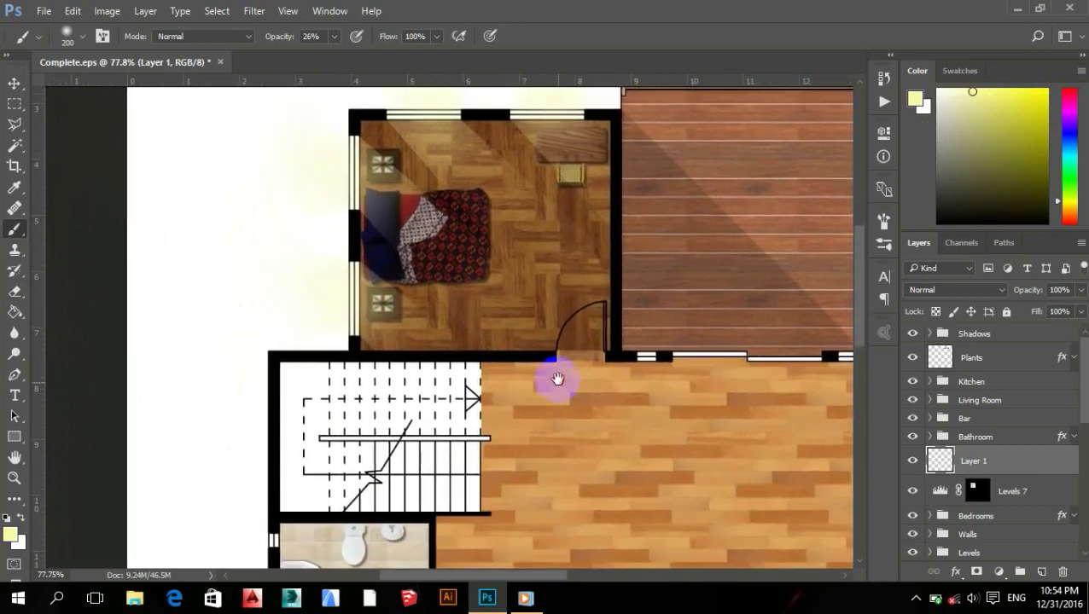
scroll(557, 379, down, 3)
scroll(311, 444, up, 3)
Select the bathroom with a rectangular marquee on the Plan layer.
click(998, 437)
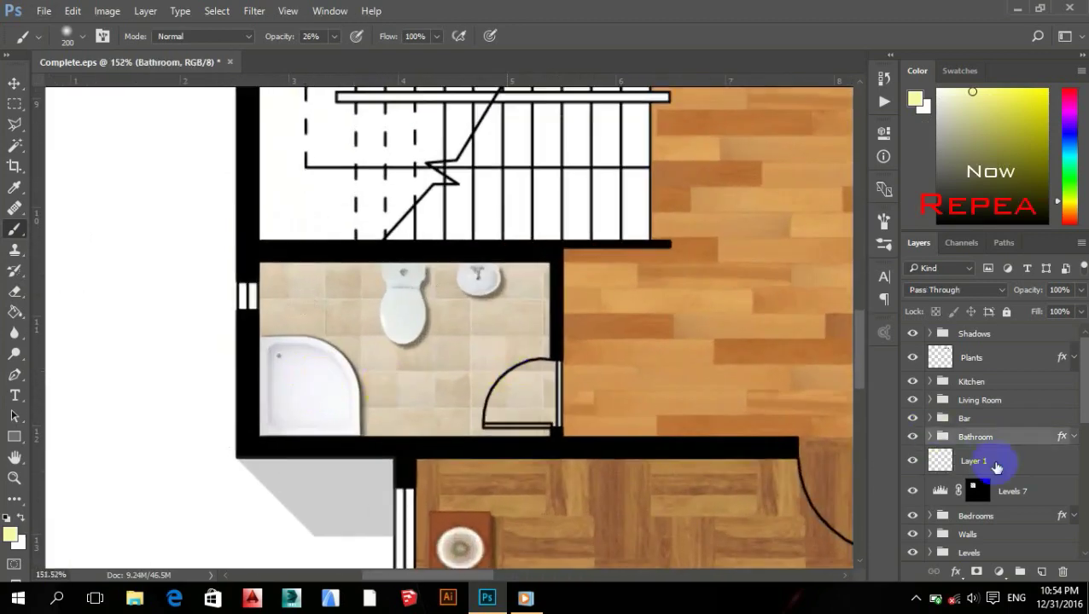
scroll(996, 486, down, 3)
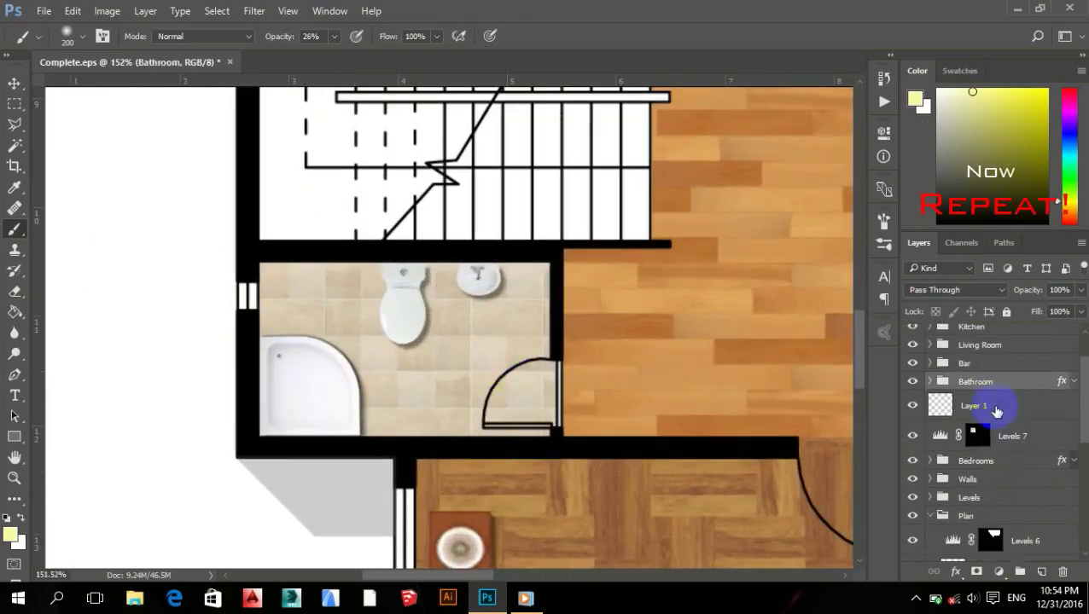
ctrl+click(981, 518)
scroll(598, 367, left, 2)
key(m)
drag(337, 287, 442, 350)
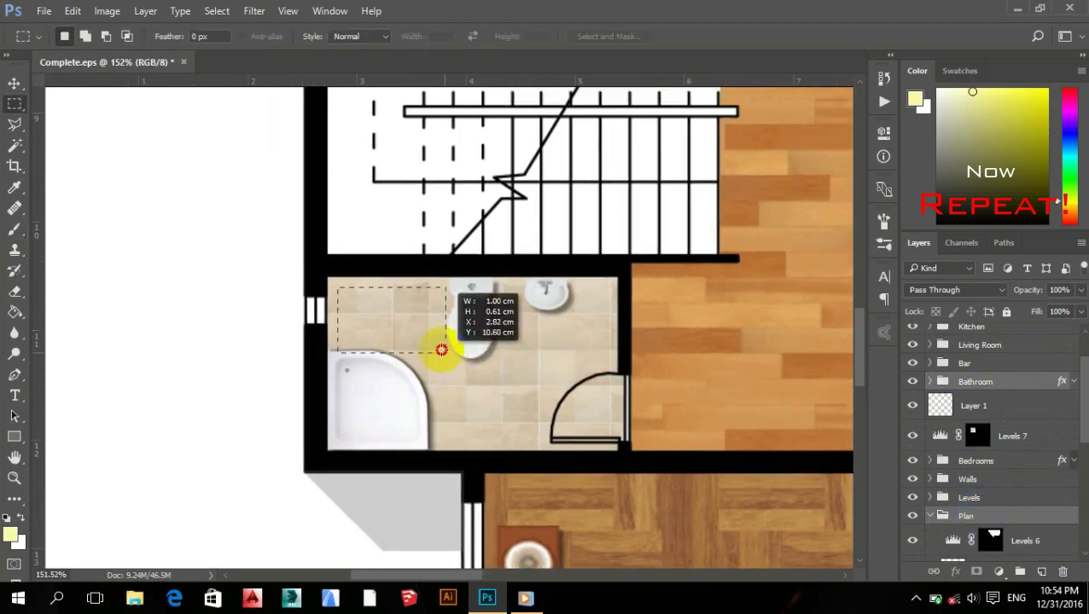
drag(327, 277, 615, 447)
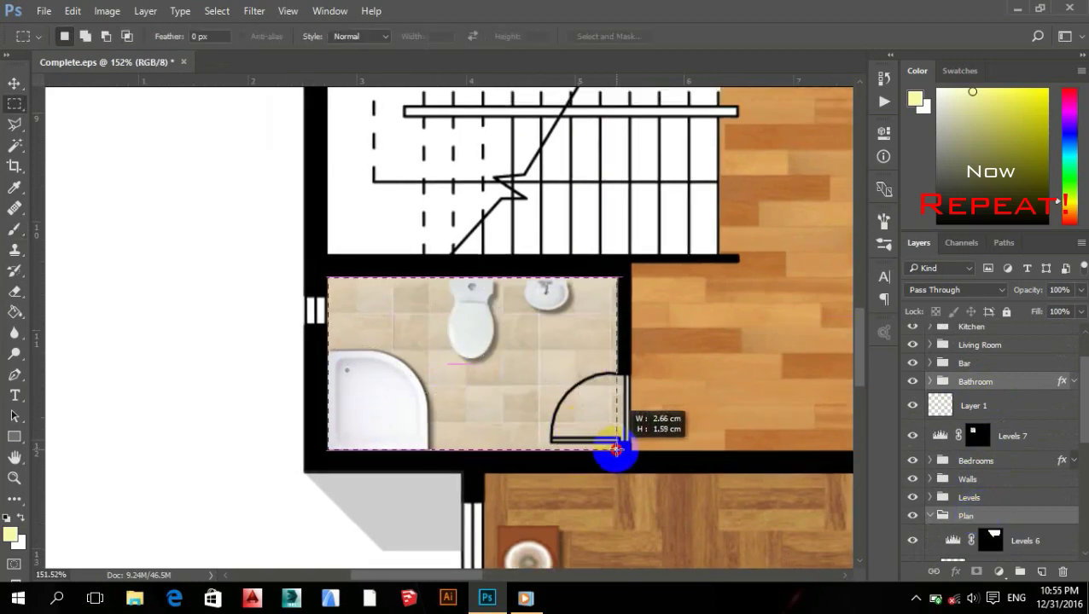
scroll(640, 408, up, 3)
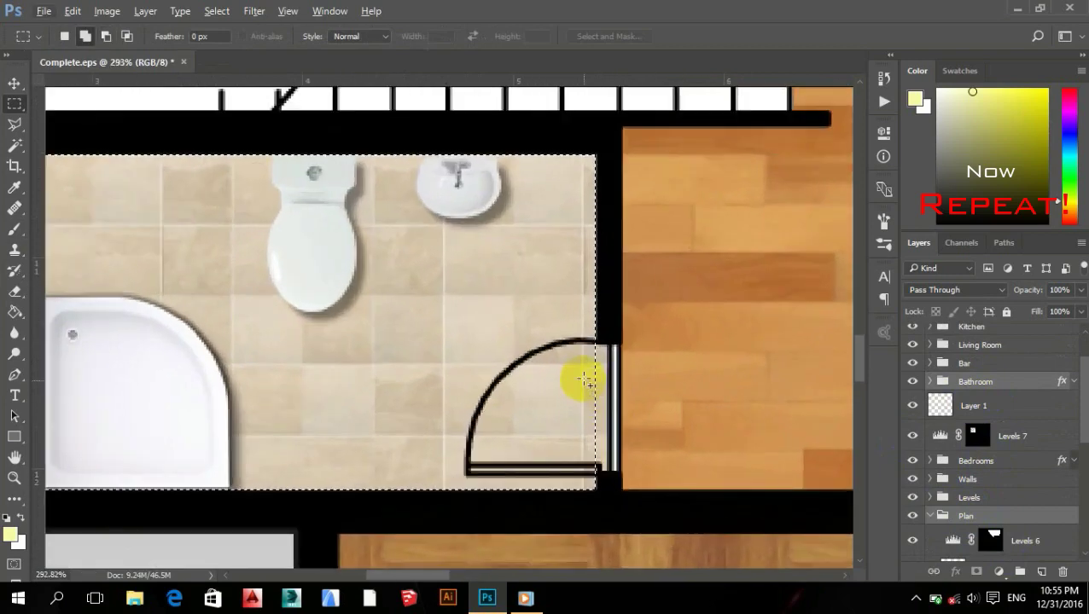
drag(586, 382, 559, 462)
scroll(469, 389, down, 3)
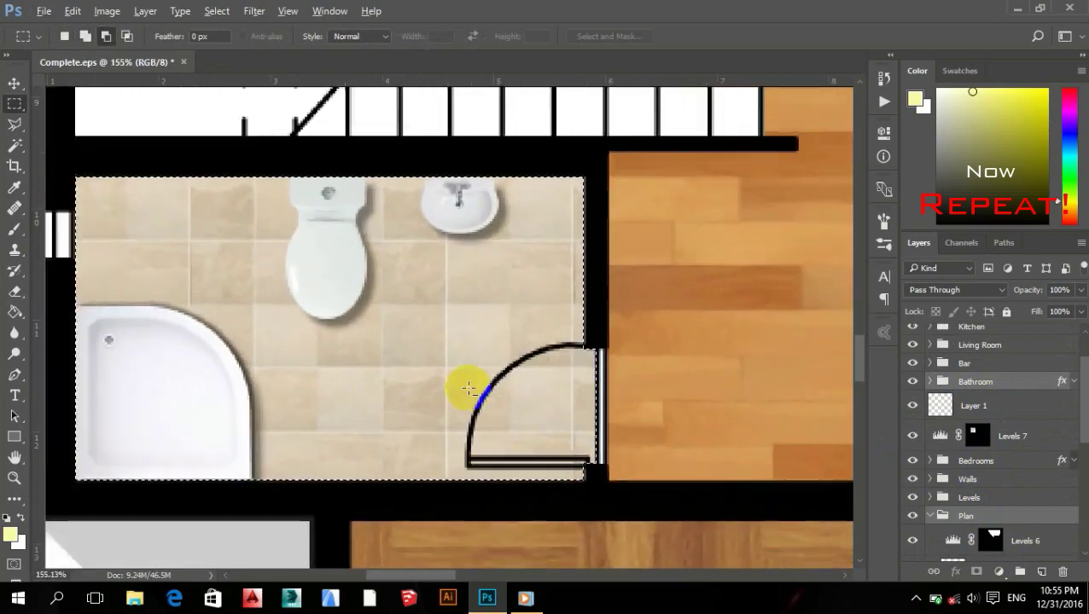
Add a Levels adjustment with midtones 0.80 and output white 213.
click(999, 572)
click(973, 301)
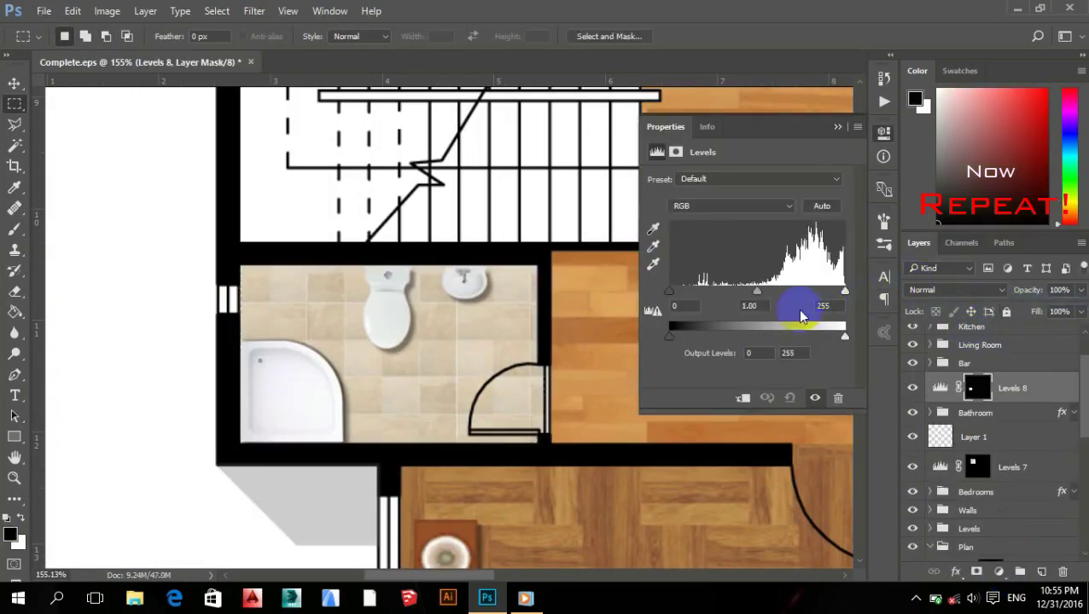
text(80)
click(700, 308)
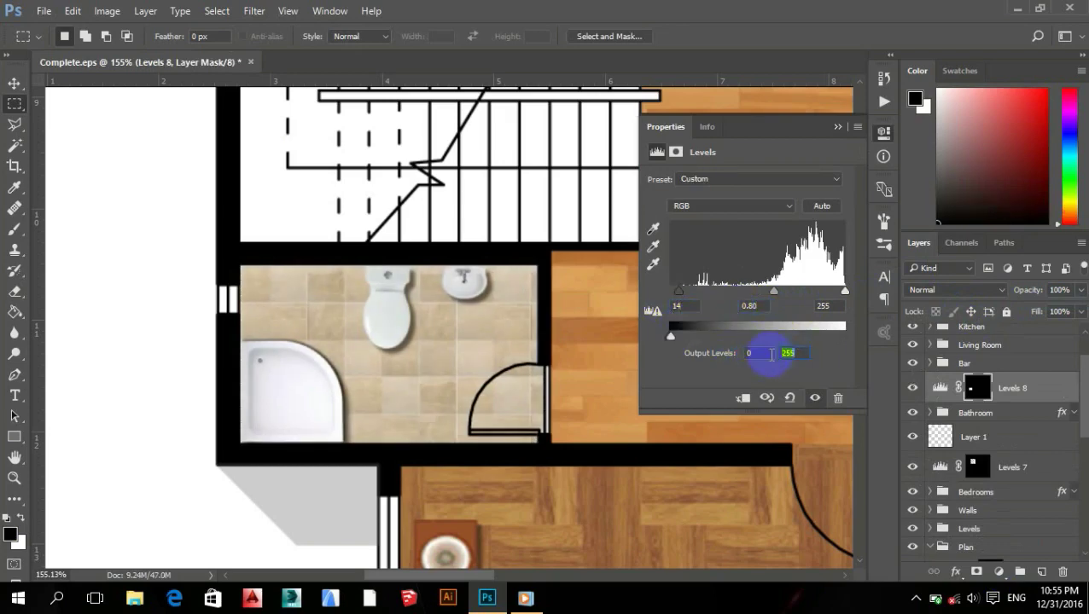
text(213)
click(834, 127)
scroll(334, 333, up, 1)
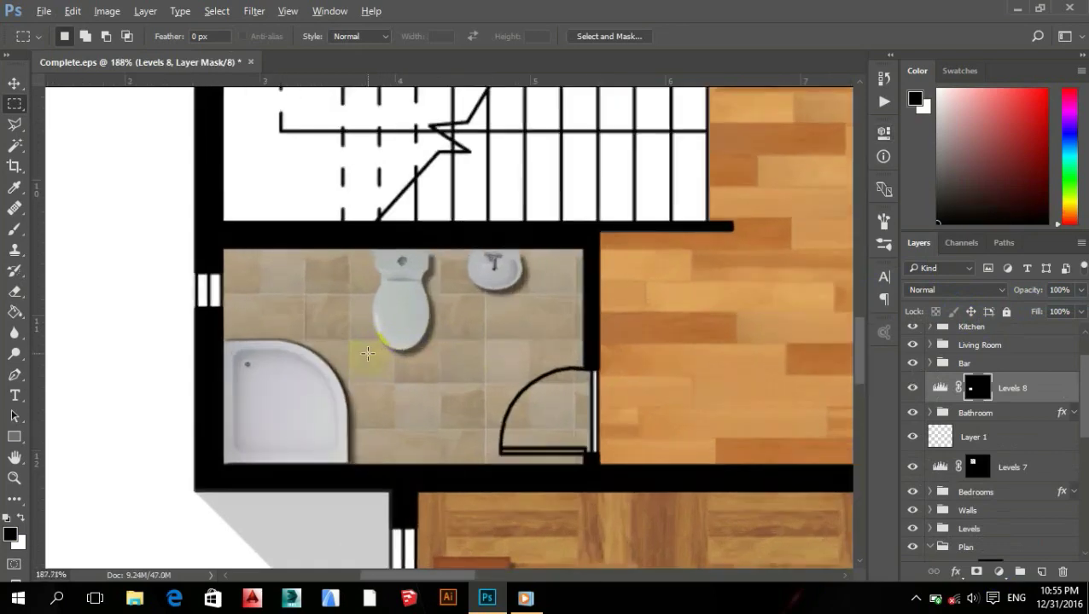
scroll(334, 333, up, 1)
Hide the bathroom darkening and outline a light streak around the door and sink.
click(912, 388)
key(l)
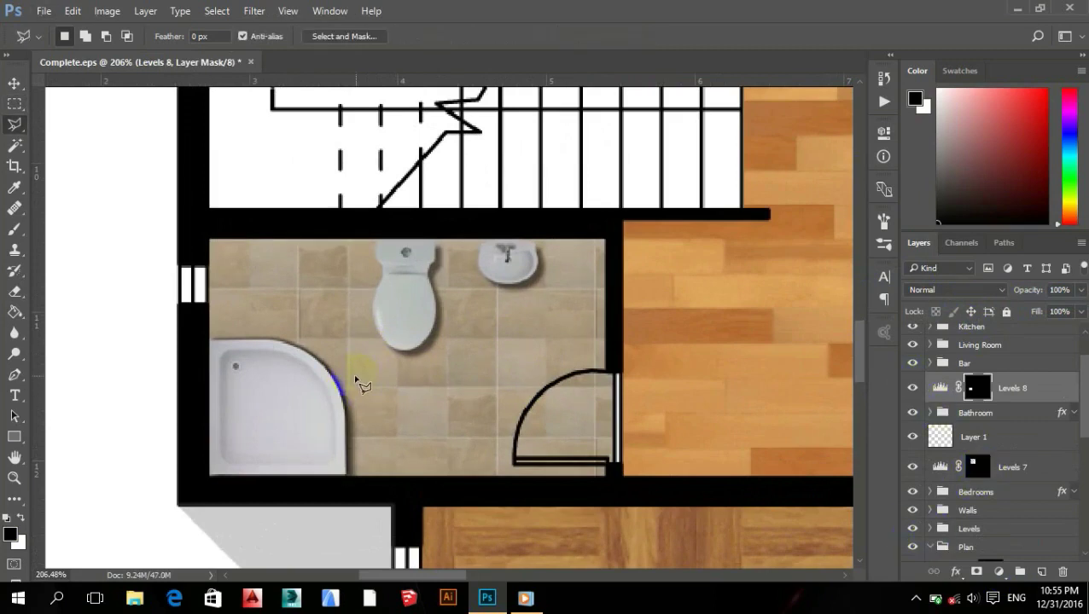
drag(319, 367, 401, 365)
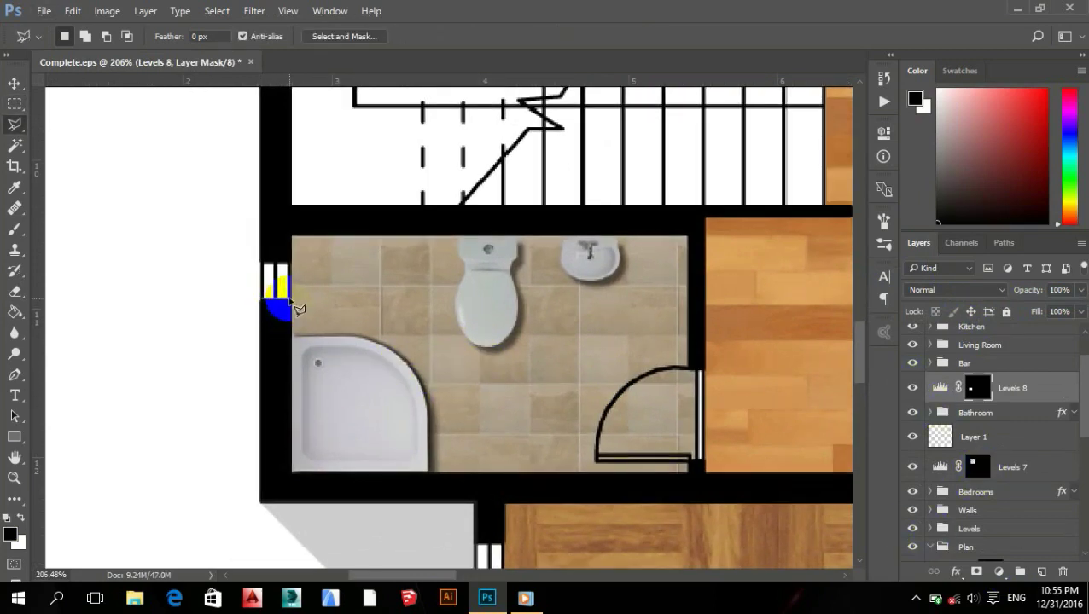
scroll(373, 359, down, 3)
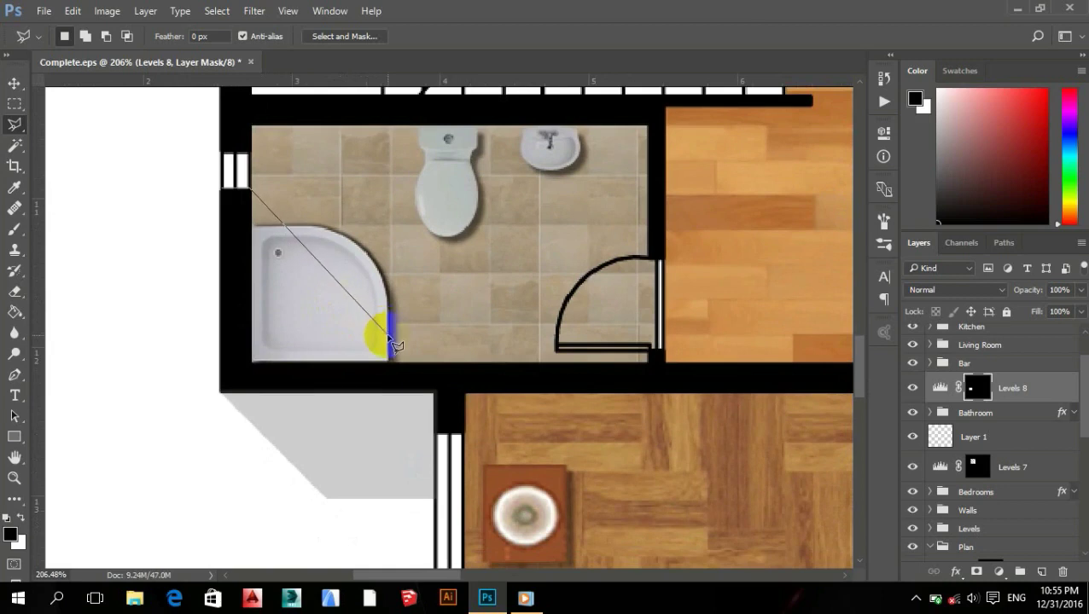
click(598, 230)
click(590, 168)
click(526, 133)
click(407, 130)
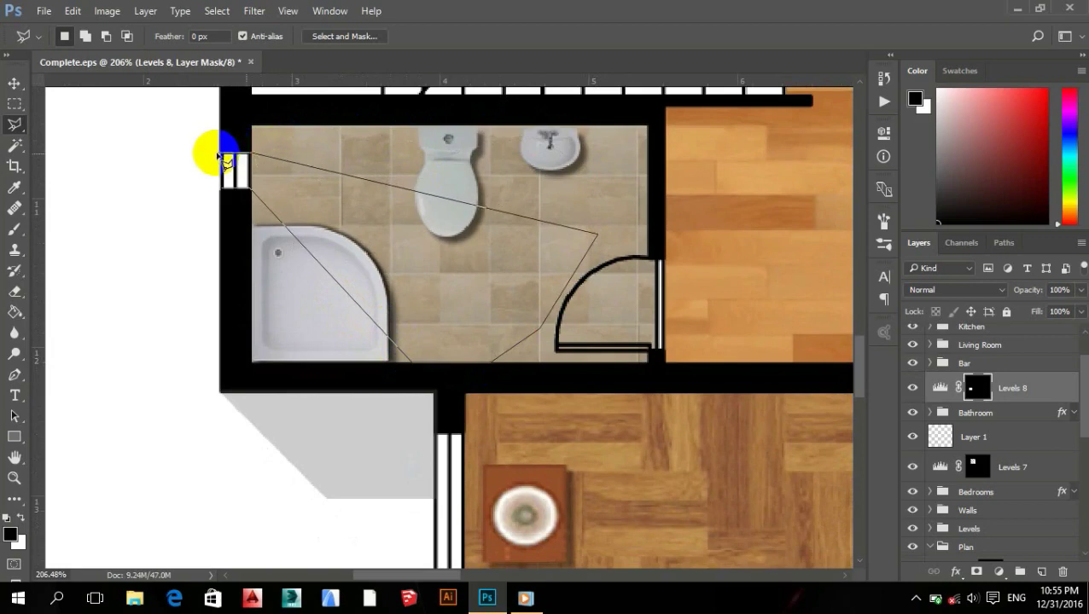
Extend the Polygonal Lasso outline around the bathroom window into the white area outside.
click(220, 154)
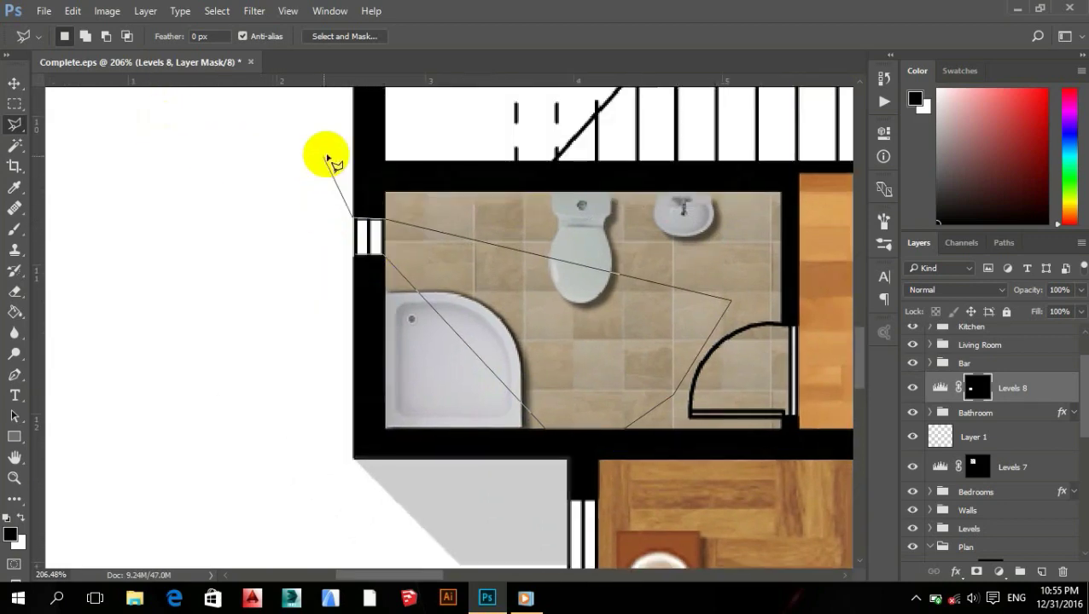
click(335, 153)
click(162, 128)
click(99, 177)
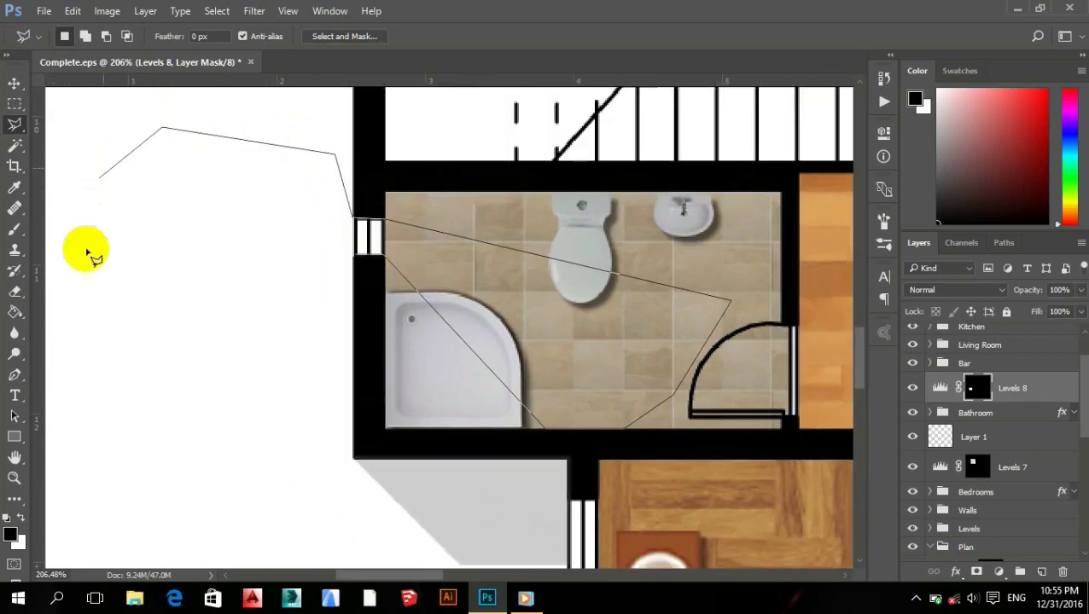
click(109, 367)
click(203, 422)
click(278, 376)
click(303, 298)
click(326, 277)
click(354, 256)
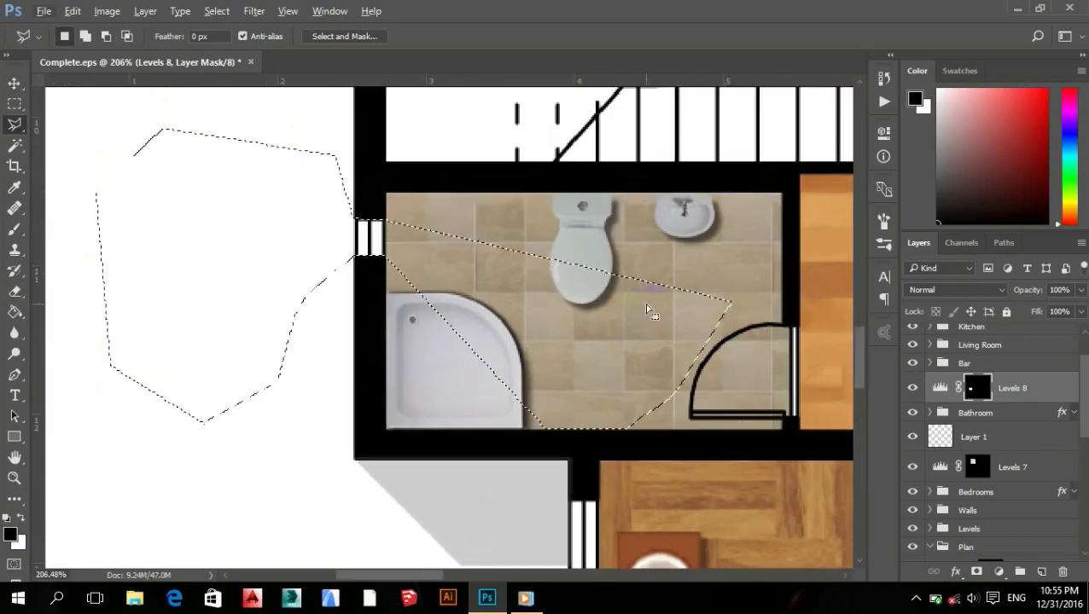
On a new layer, paint pale yellow at 17% brush opacity at the window, then deselect.
key(b)
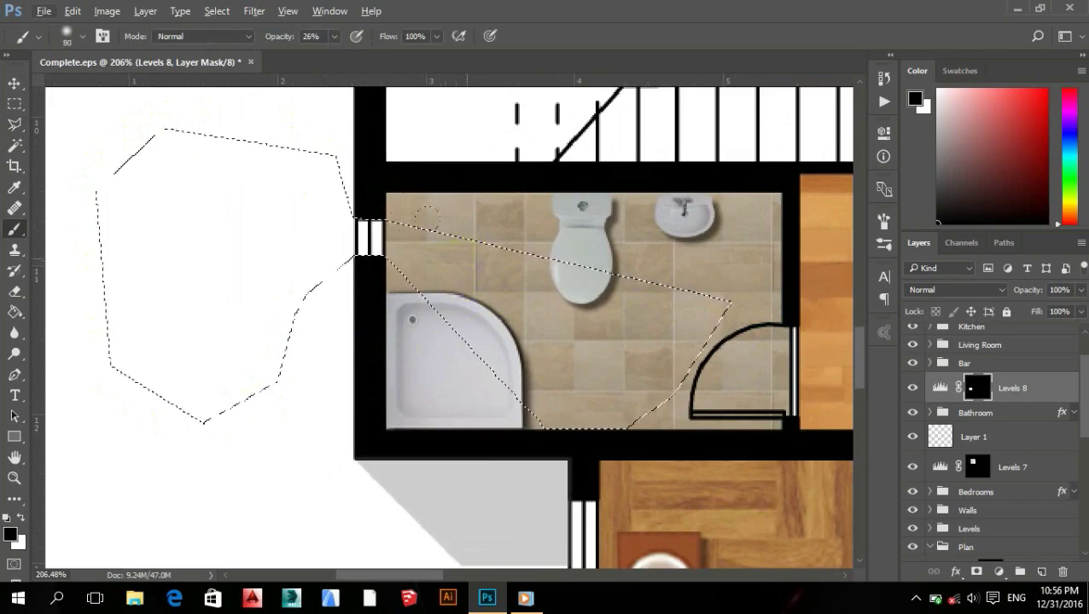
click(274, 38)
text(17)
click(802, 449)
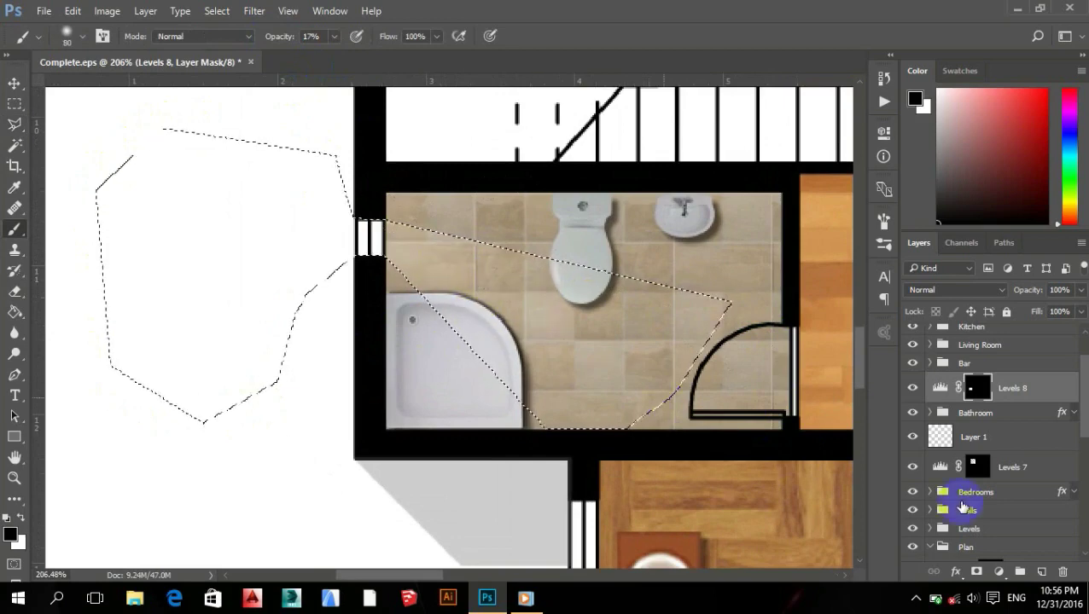
click(1041, 572)
click(972, 91)
click(405, 252)
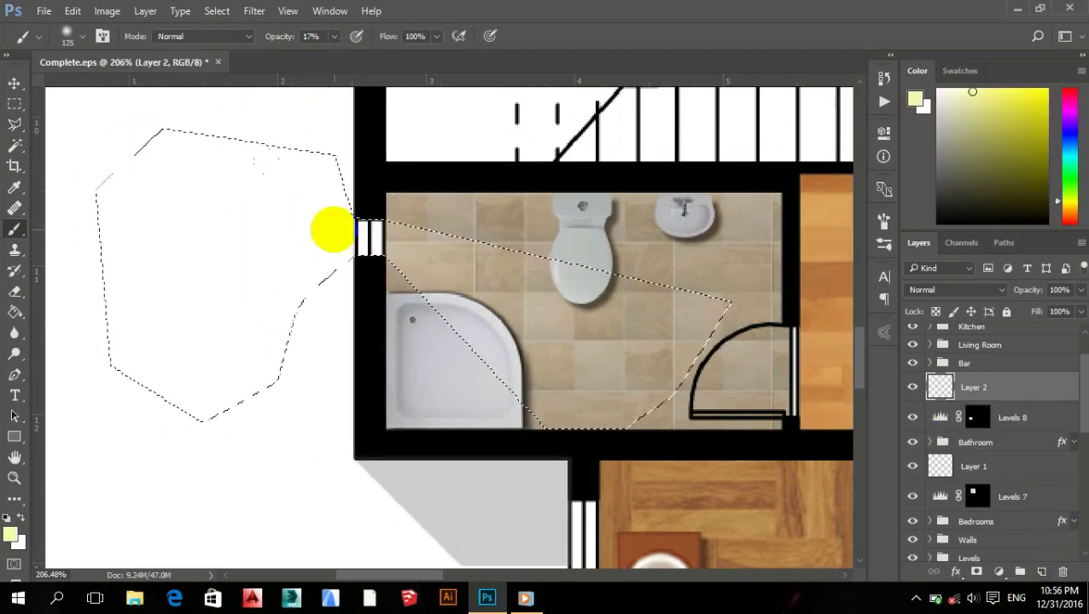
key(bracketright)
key(bracketright)
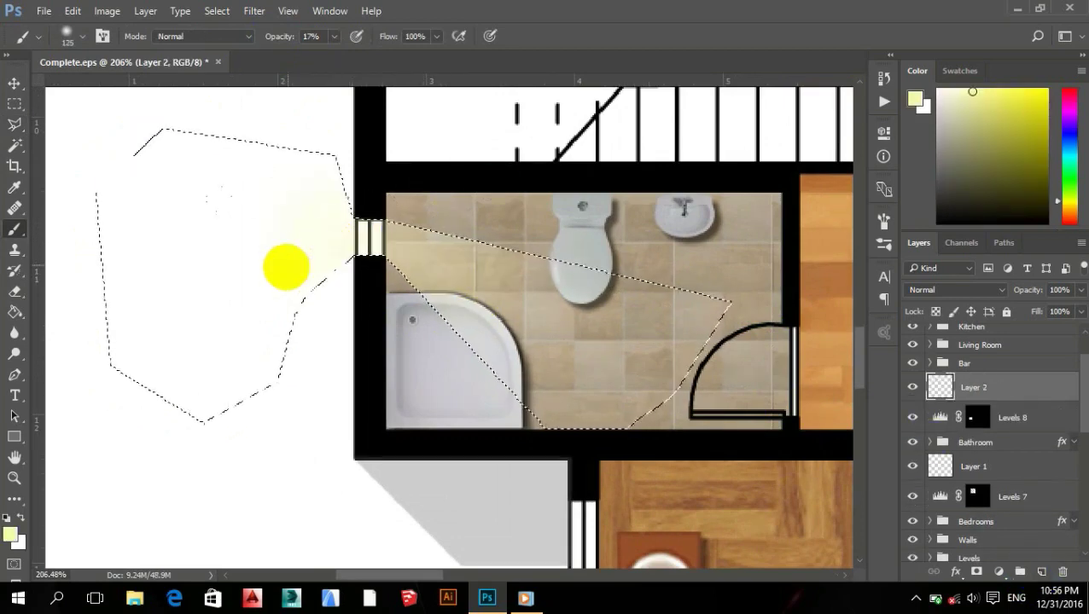
drag(331, 241, 309, 255)
key(ctrl+d)
scroll(504, 289, down, 5)
scroll(504, 288, down, 2)
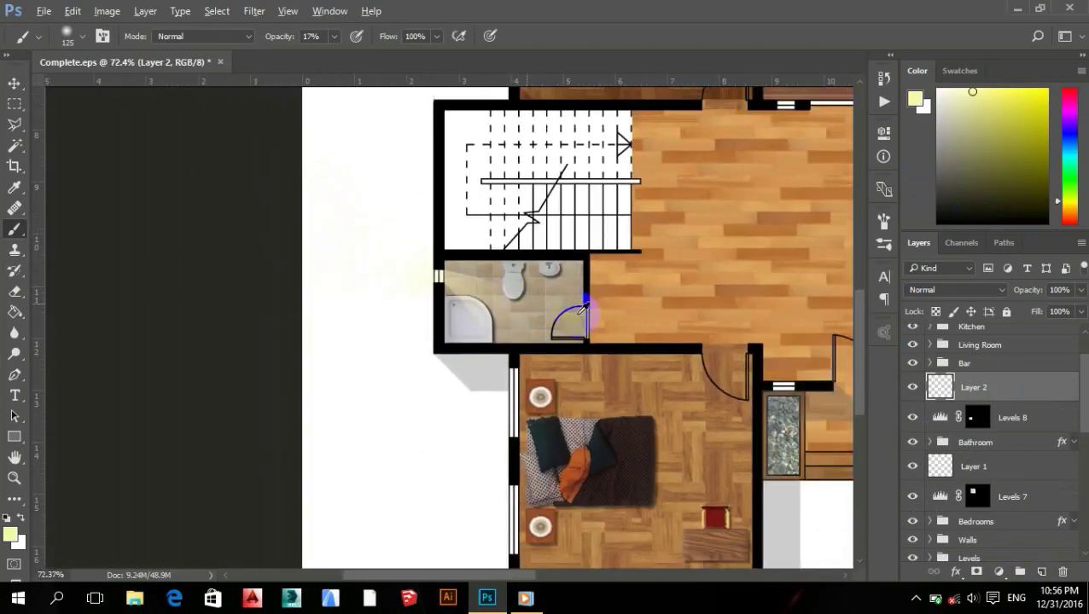
scroll(499, 333, up, 1)
scroll(410, 329, up, 3)
On the Plan layer, marquee the bedroom floor and add the doorway notch to the selection.
scroll(411, 329, down, 1)
key(m)
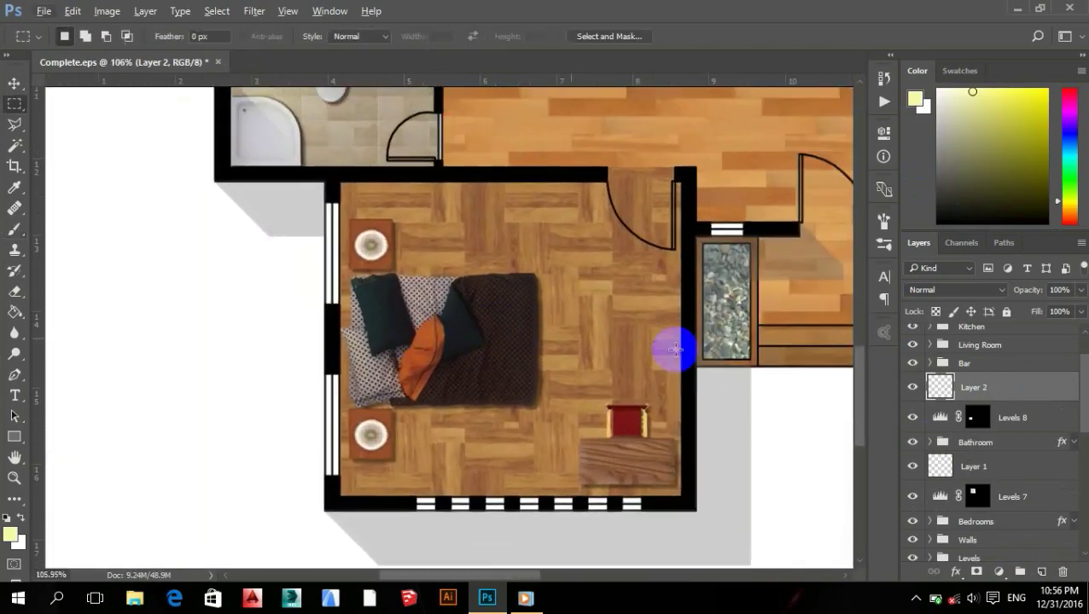
click(1009, 365)
scroll(1003, 367, down, 1)
click(998, 413)
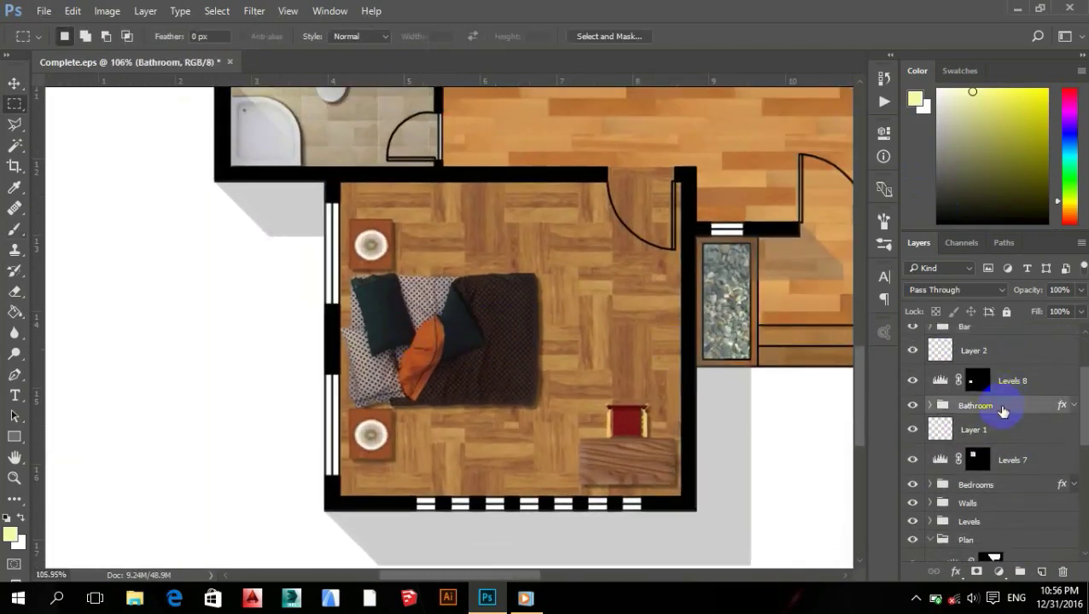
scroll(990, 461, down, 2)
ctrl+click(985, 504)
drag(340, 181, 681, 495)
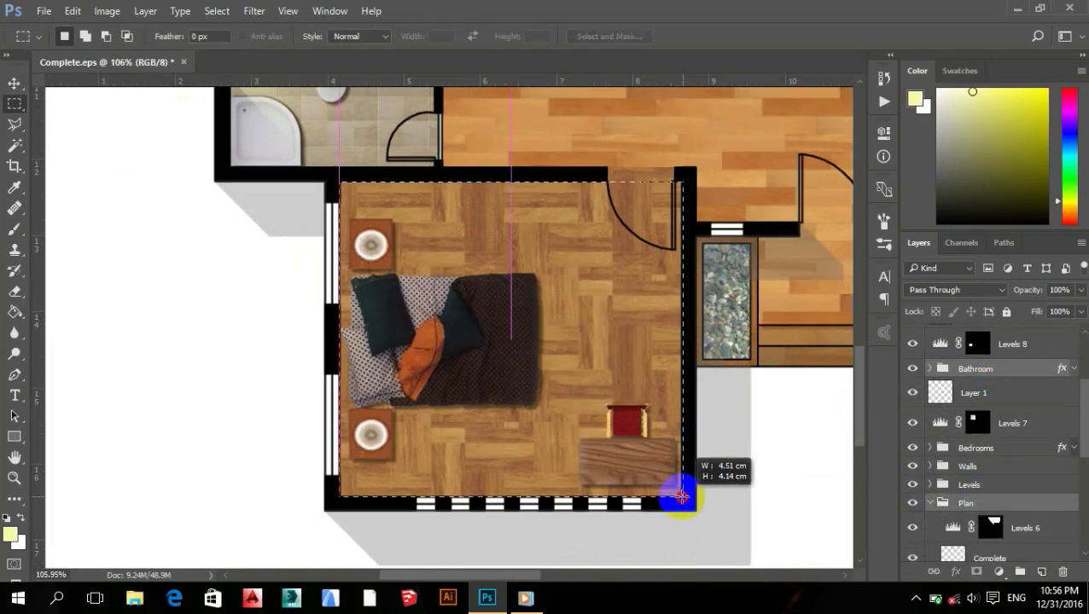
click(998, 572)
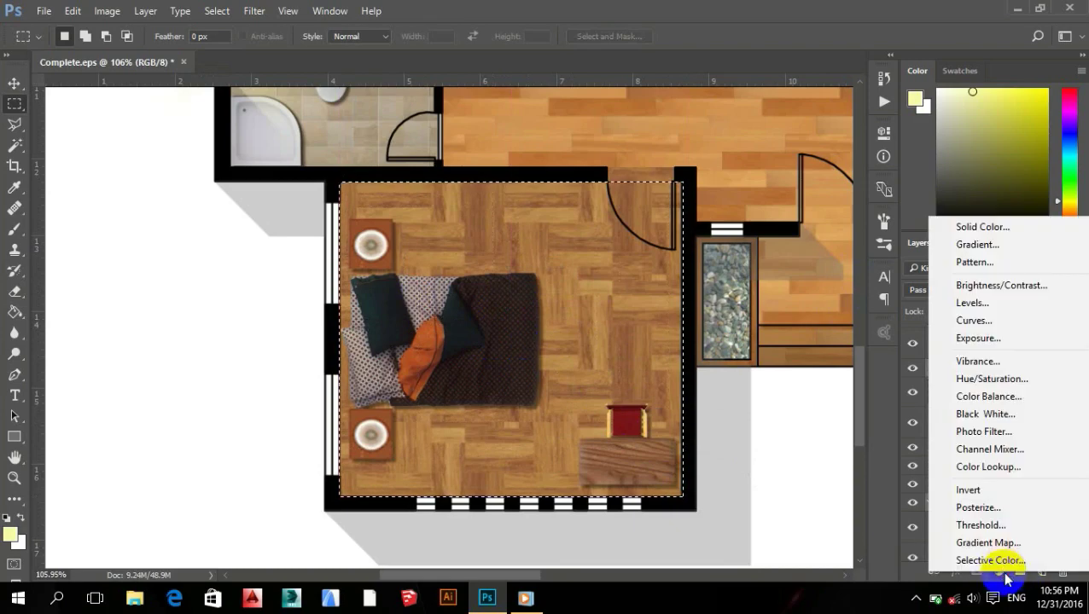
key(Escape)
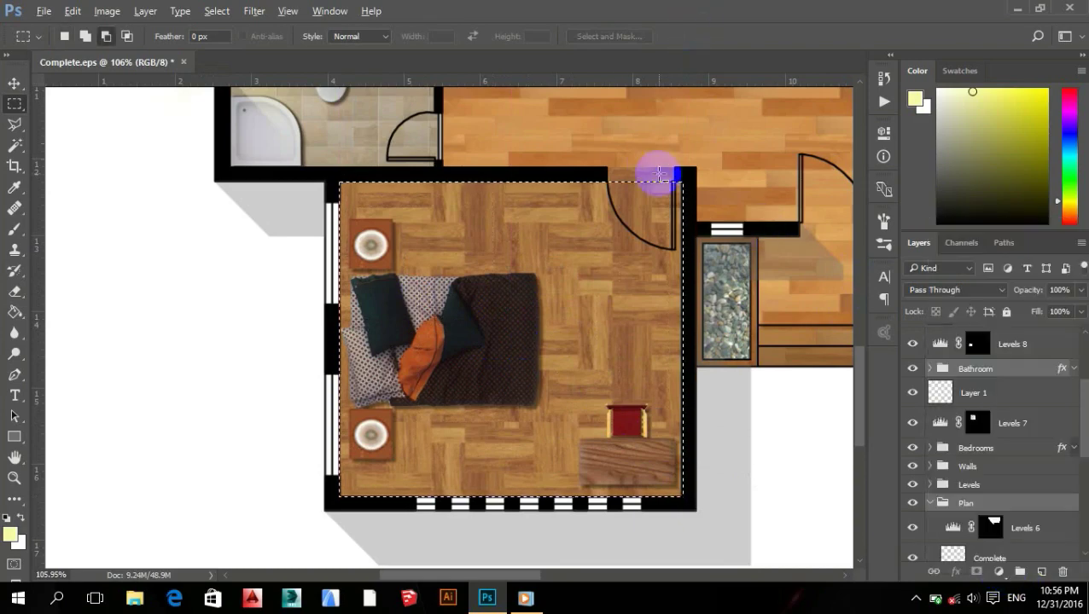
scroll(632, 184, up, 5)
drag(571, 167, 691, 251)
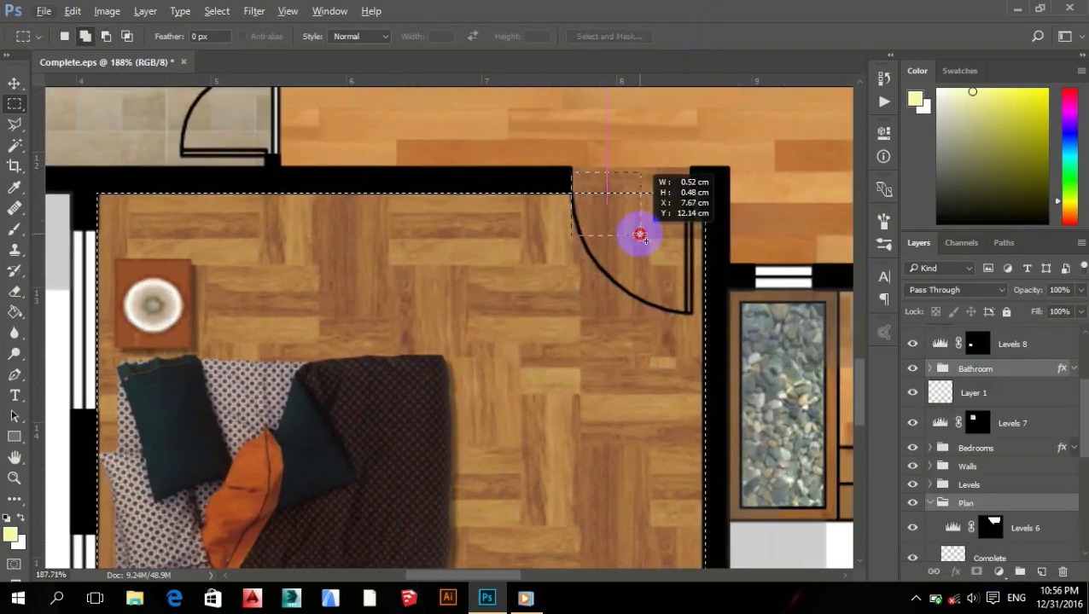
Add a Levels adjustment with input black 14 and midtone 0.80.
scroll(504, 278, down, 3)
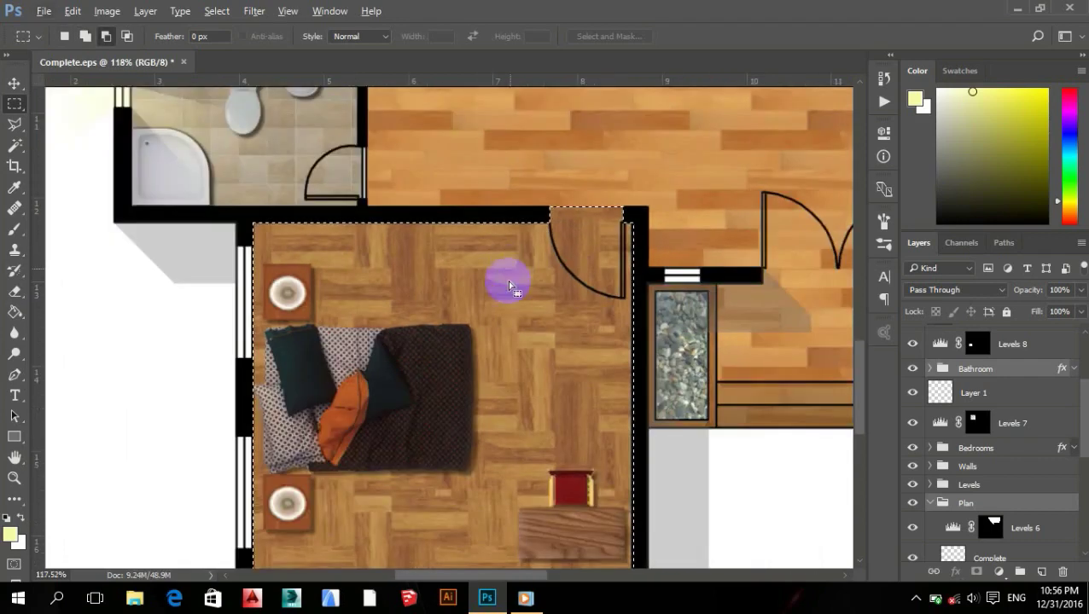
scroll(546, 280, down, 2)
click(998, 572)
click(972, 306)
text(0.)
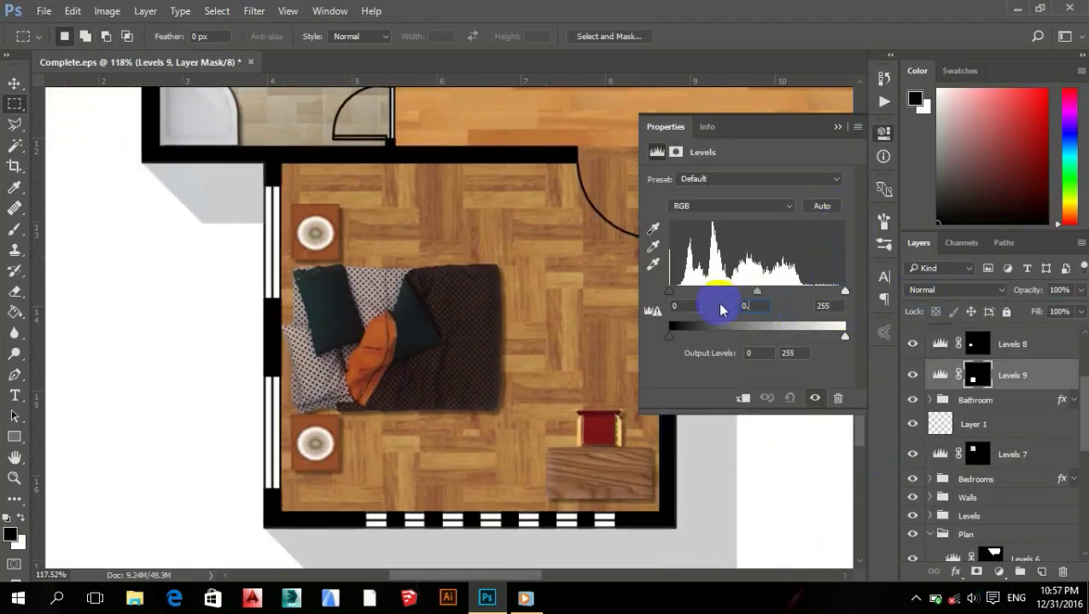
text(80)
text(14)
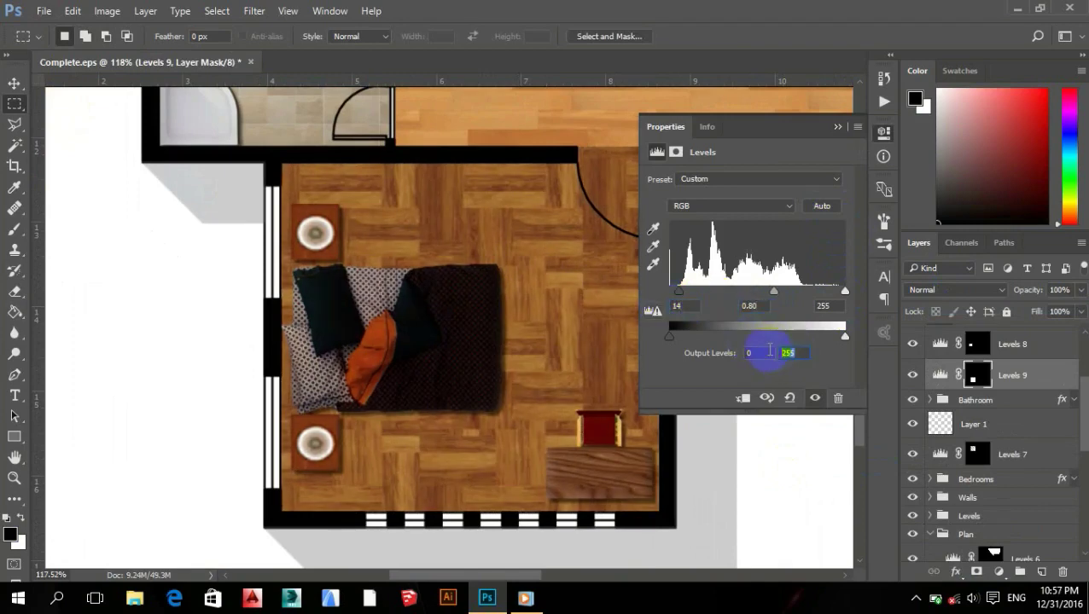
text(213)
click(837, 127)
With the Polygonal Lasso, outline a beam from the window wall diagonally around the bed.
key(l)
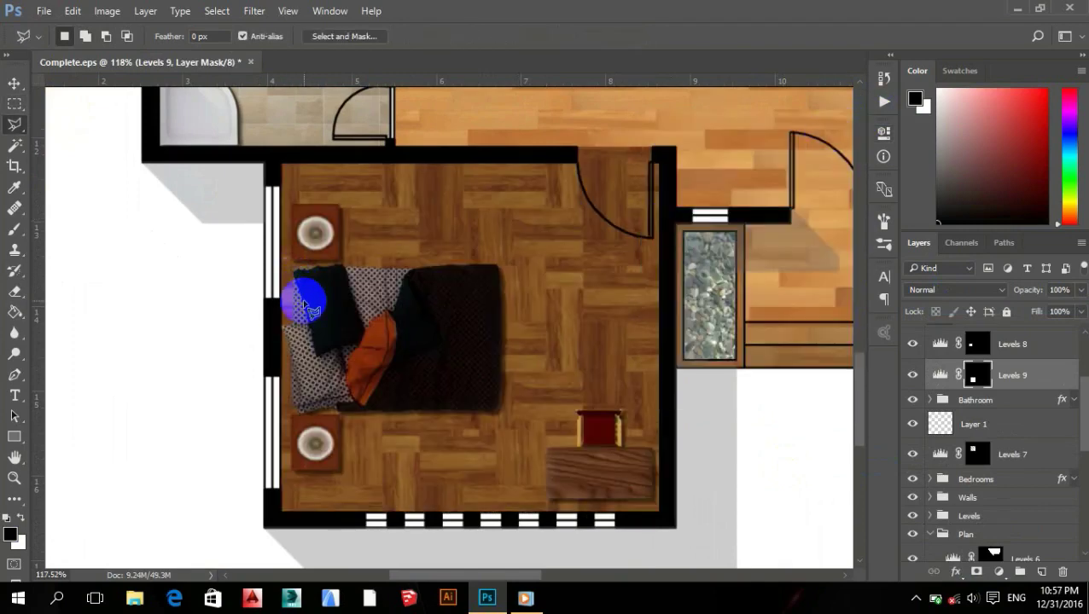
scroll(274, 304, up, 3)
click(285, 304)
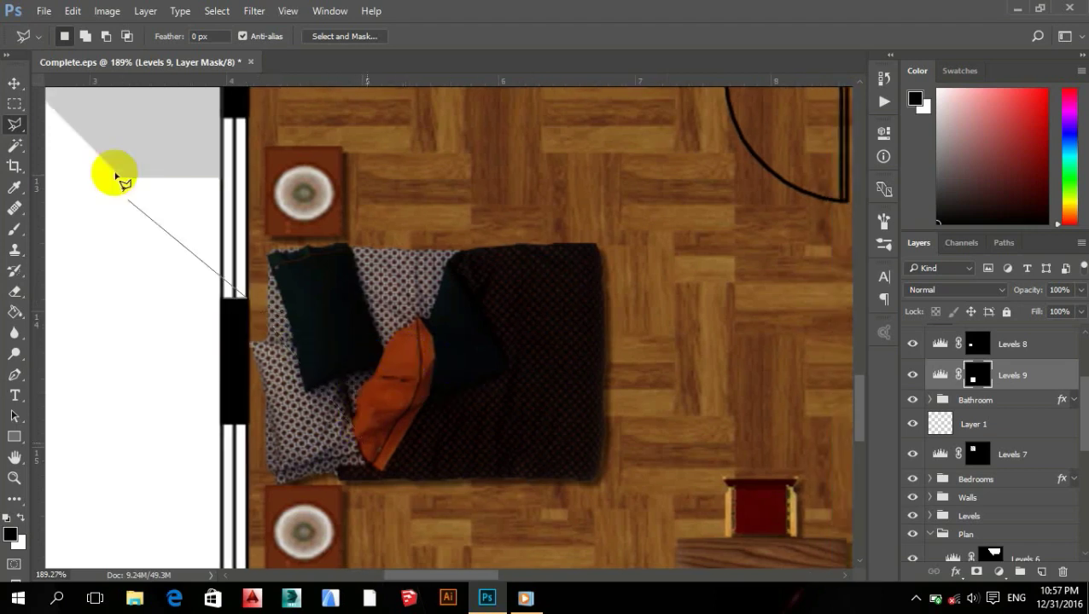
click(67, 124)
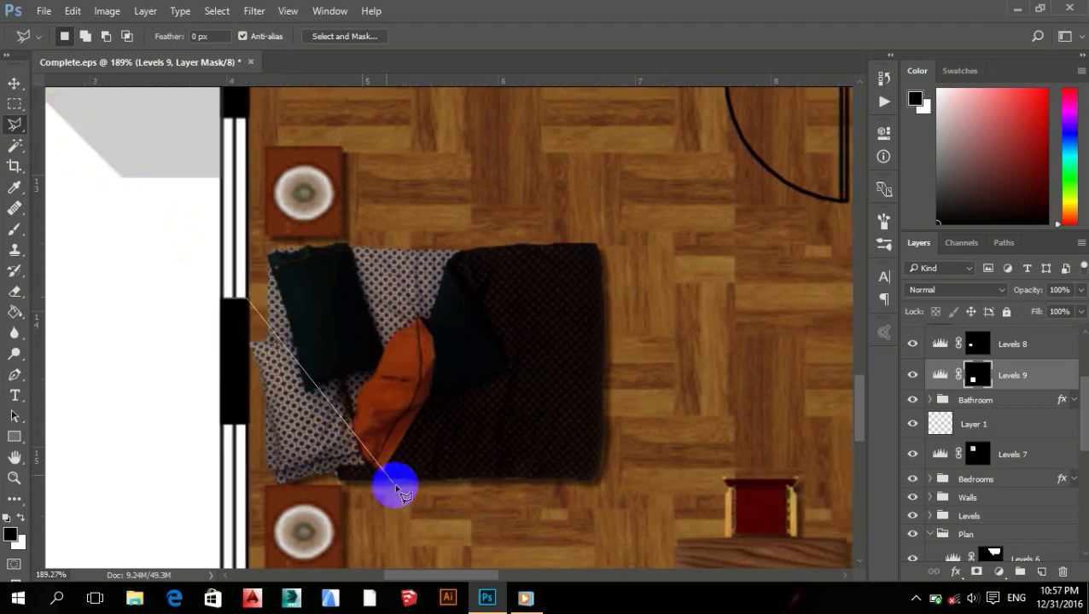
click(421, 512)
scroll(421, 512, down, 3)
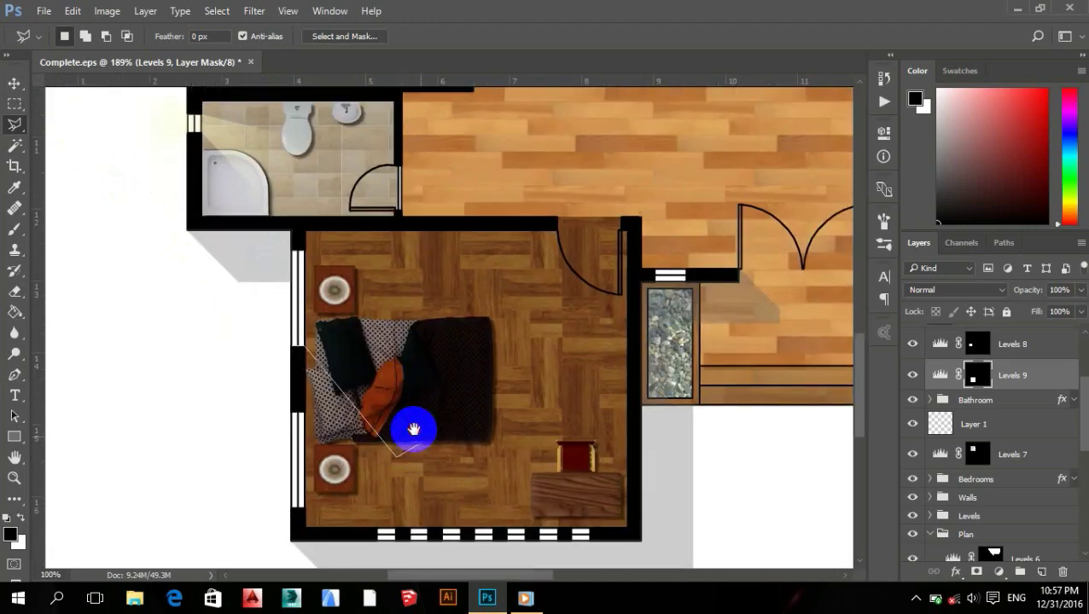
click(457, 490)
click(543, 460)
click(568, 397)
click(537, 334)
click(468, 318)
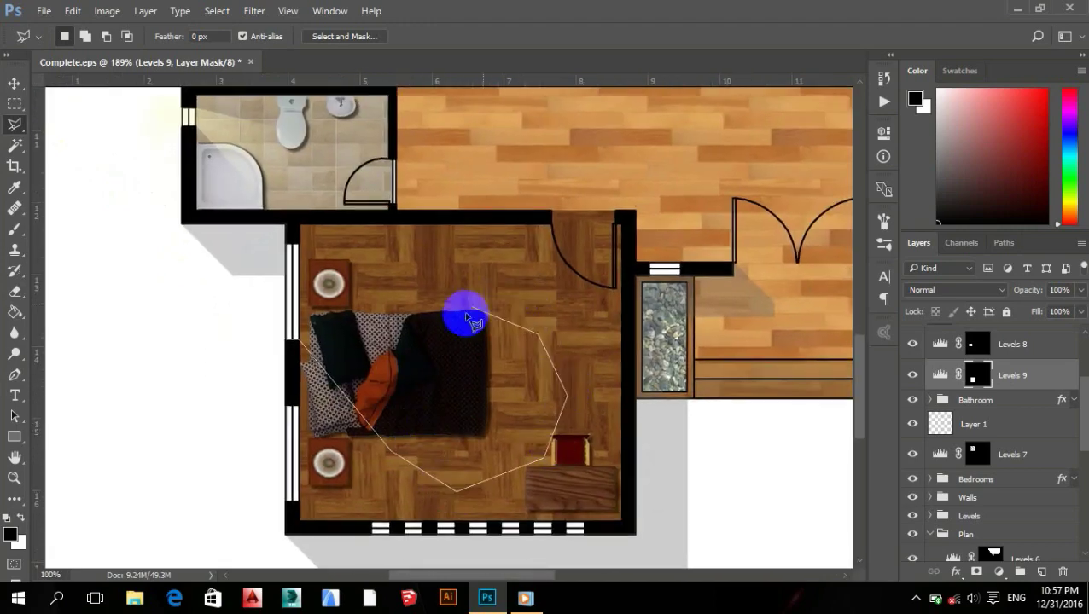
click(540, 349)
click(303, 249)
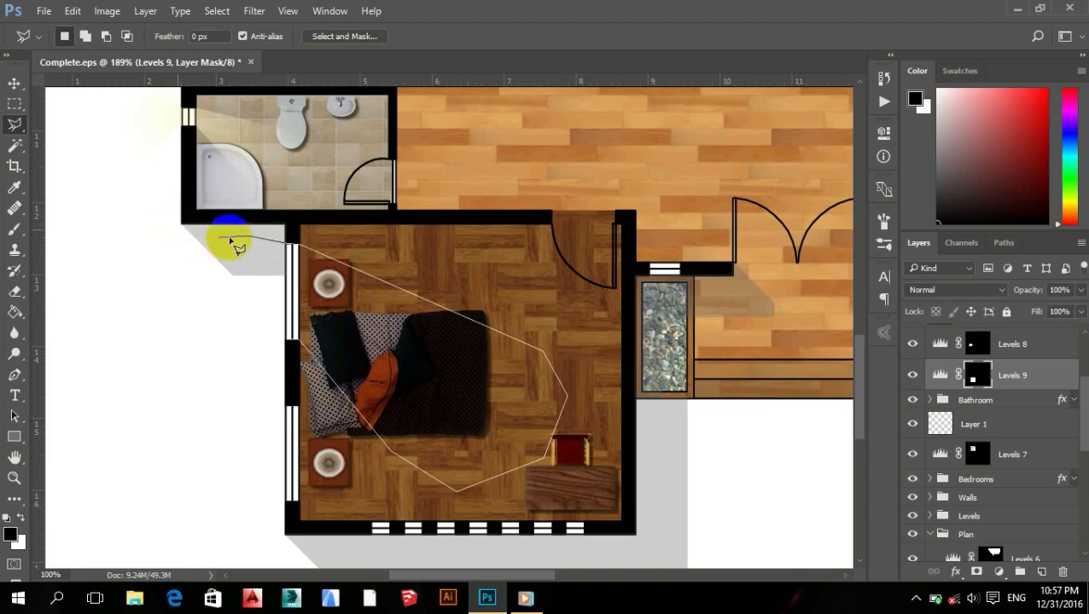
Extend the beam outline around the glow area outside the bedroom window.
click(182, 224)
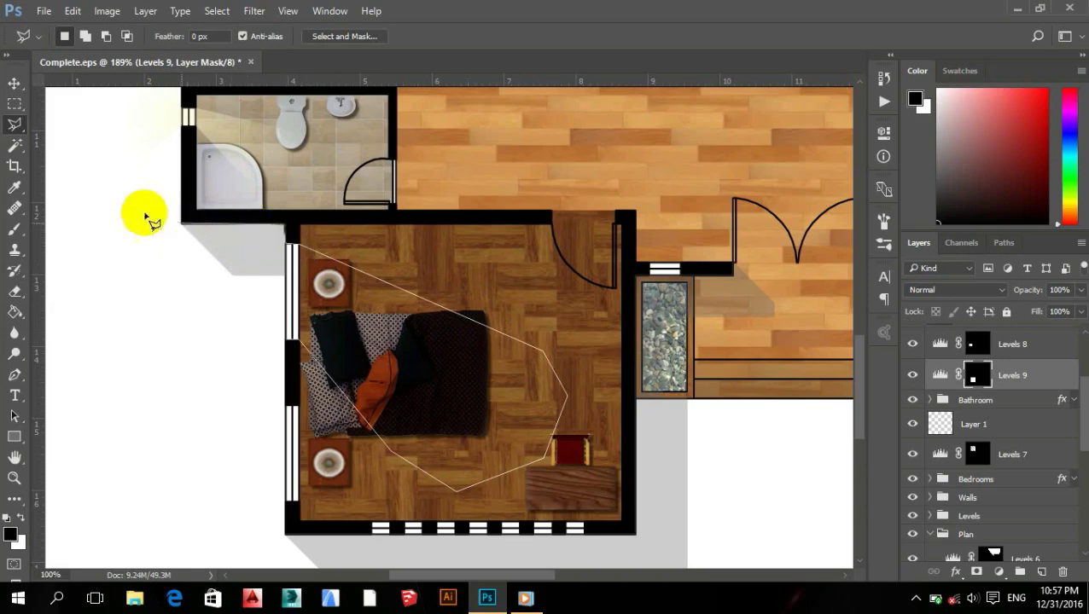
click(130, 207)
click(64, 289)
click(76, 430)
click(164, 441)
scroll(271, 359, down, 2)
scroll(303, 353, down, 1)
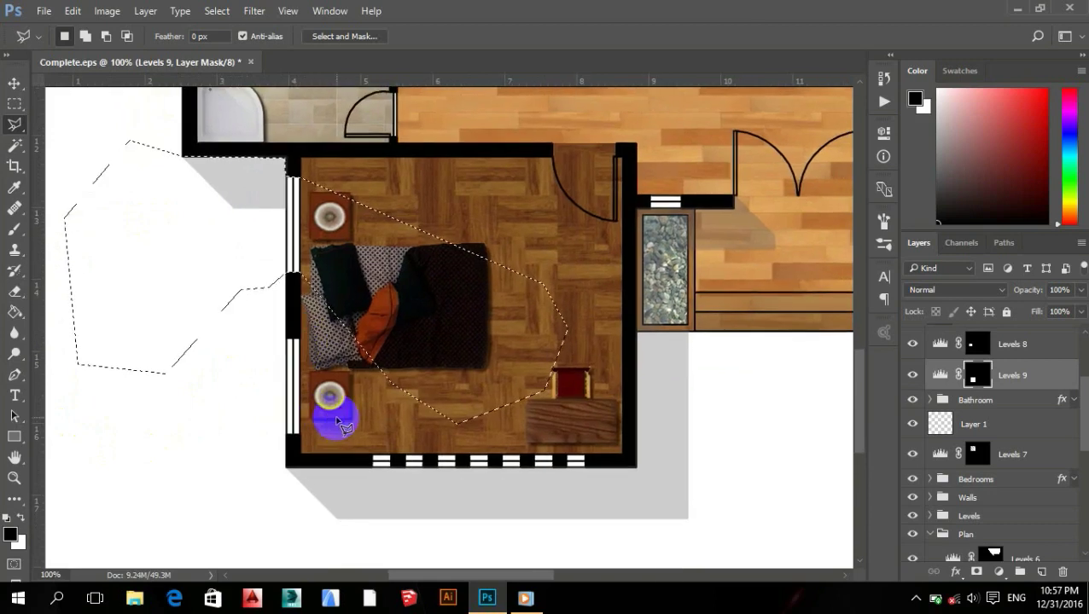
Finish the outline along the bedroom's bottom-left wall corner and close the sunlight-beam selection.
click(306, 445)
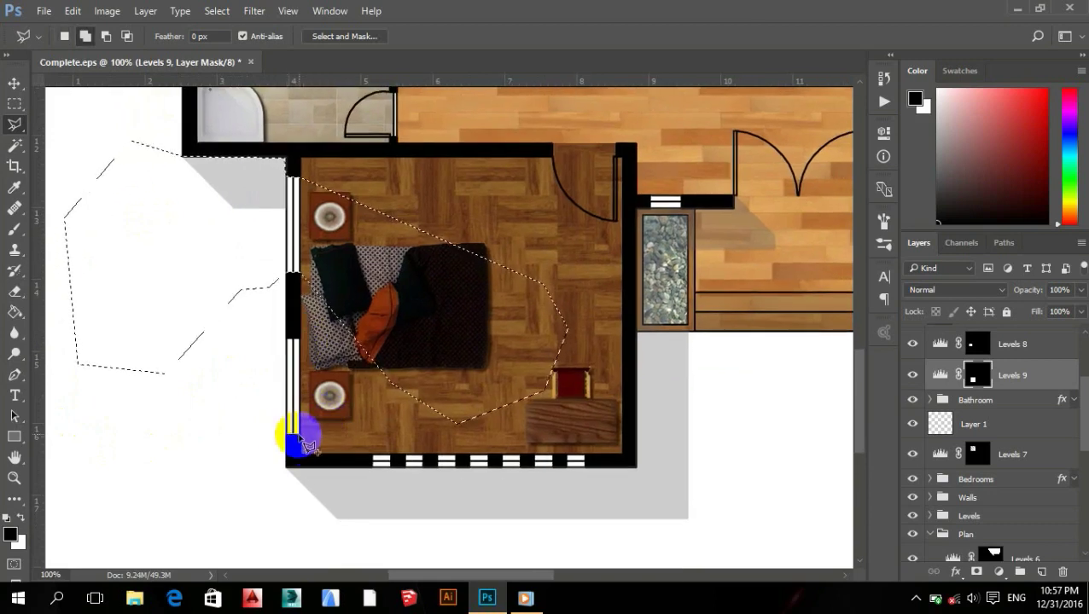
click(321, 454)
click(395, 455)
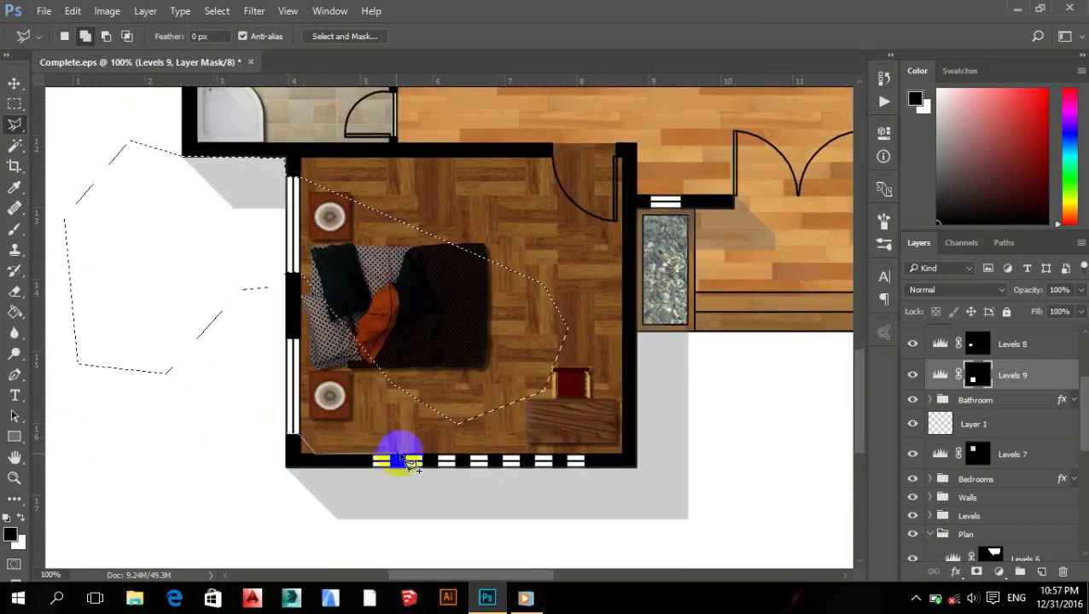
click(453, 437)
click(347, 373)
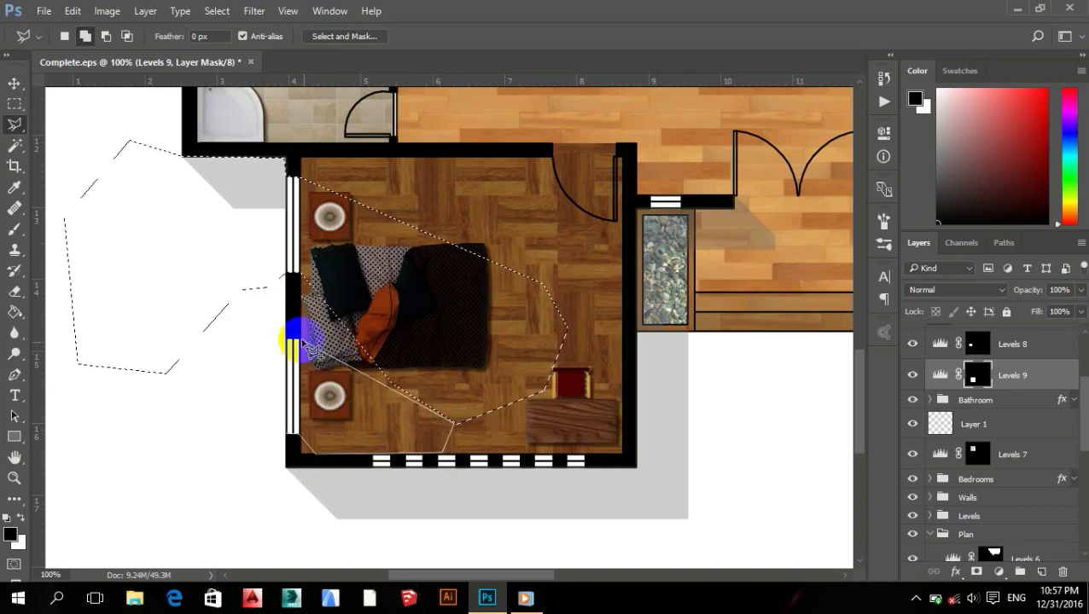
click(250, 333)
click(229, 447)
click(359, 410)
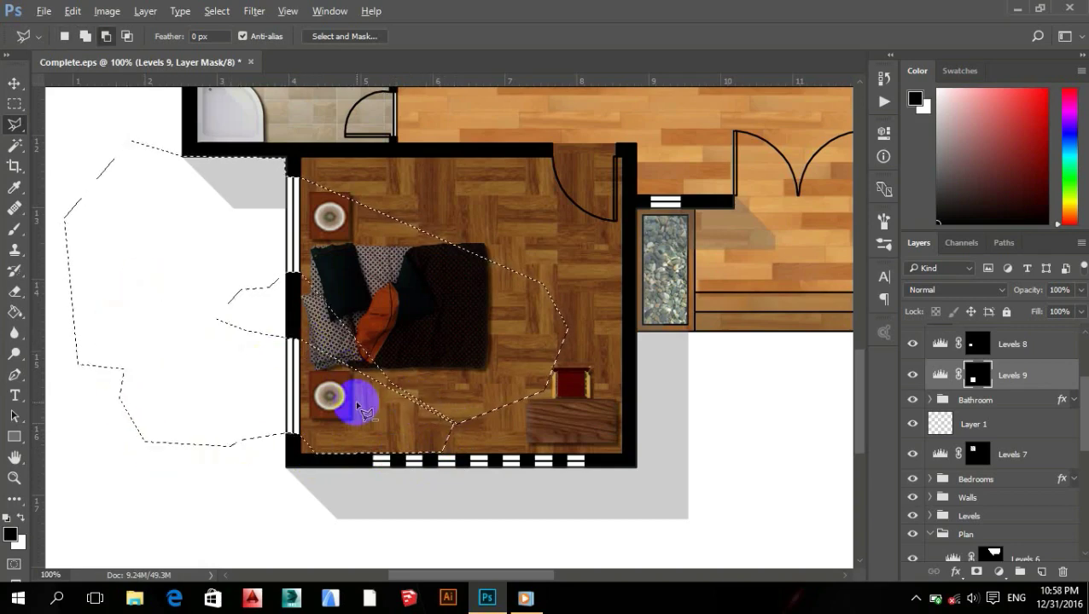
scroll(358, 409, down, 1)
key(b)
click(284, 41)
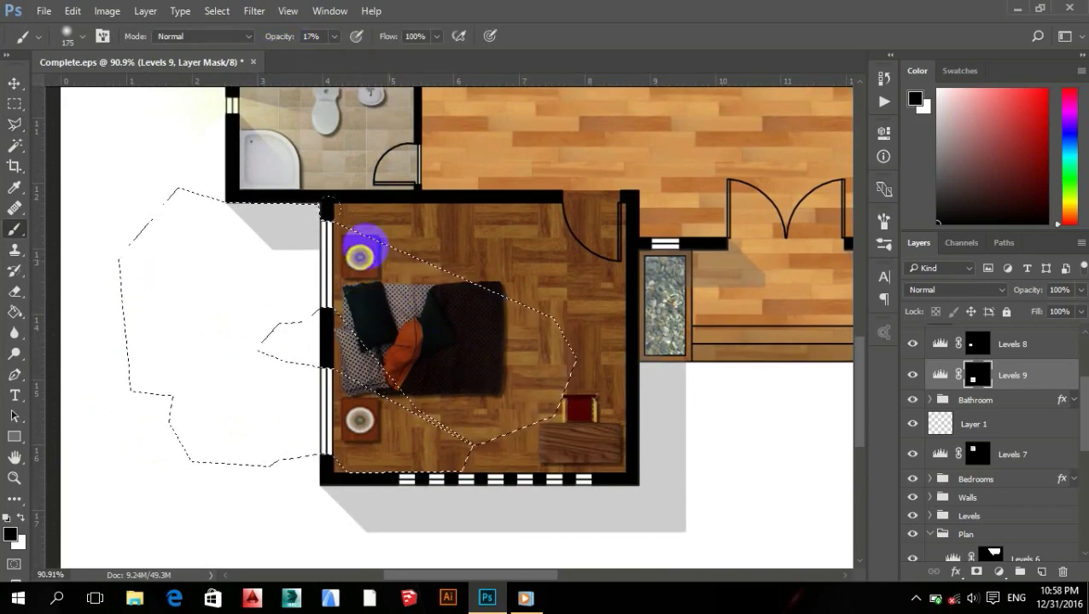
Paint a white streak across the bed on the Levels 9 mask, then pale-yellow glow outside the windows on a new layer.
key(bracketright)
mouse_move(350, 278)
mouse_down()
mouse_move(418, 421)
mouse_move(345, 418)
mouse_up()
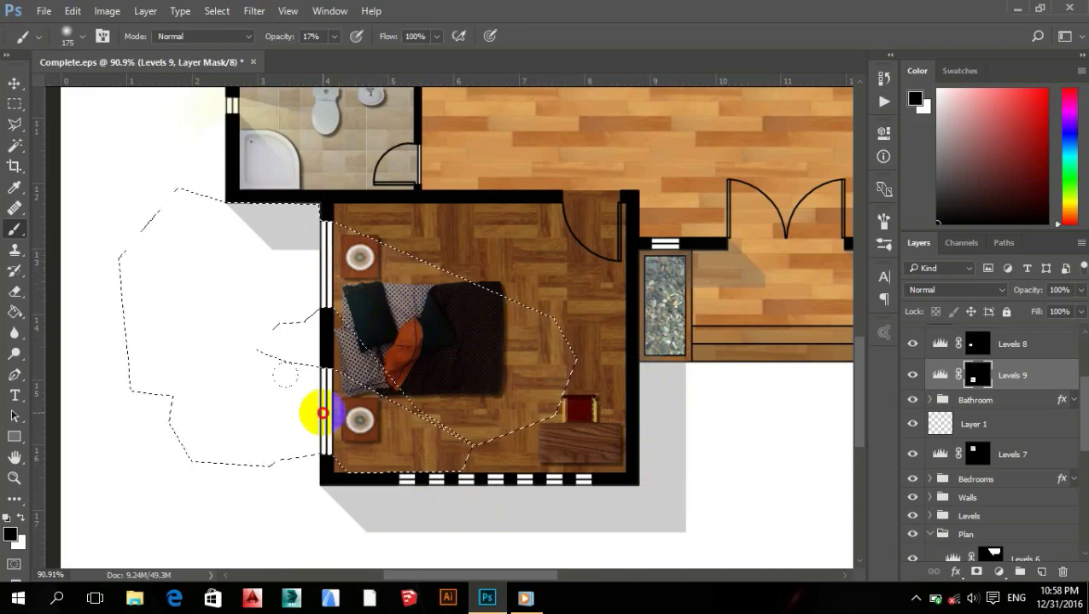
click(1041, 572)
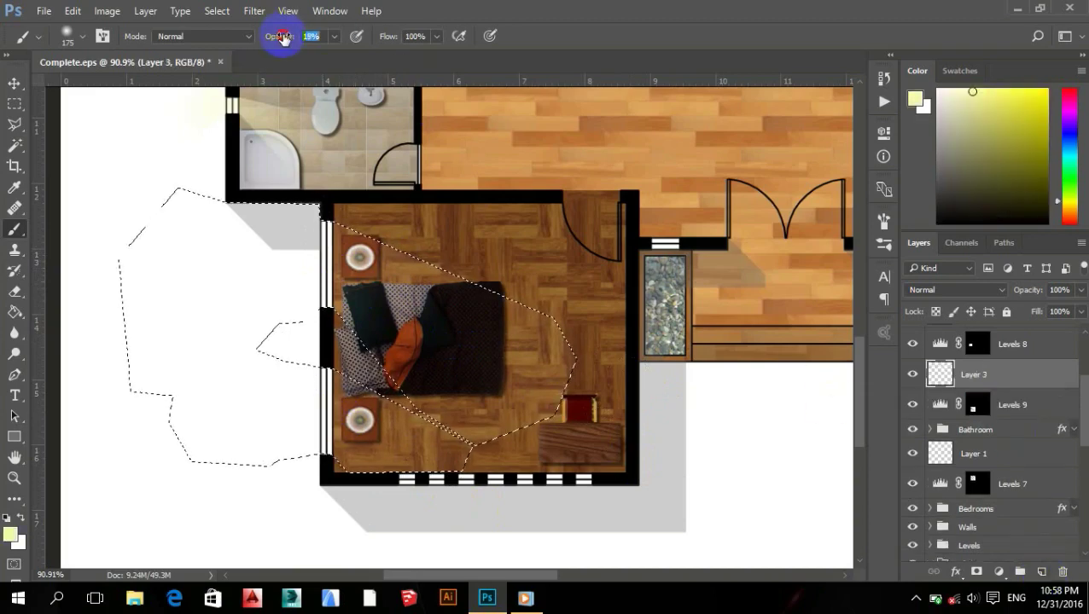
drag(283, 222, 287, 375)
mouse_move(318, 418)
mouse_down()
mouse_move(286, 418)
mouse_move(295, 390)
mouse_up()
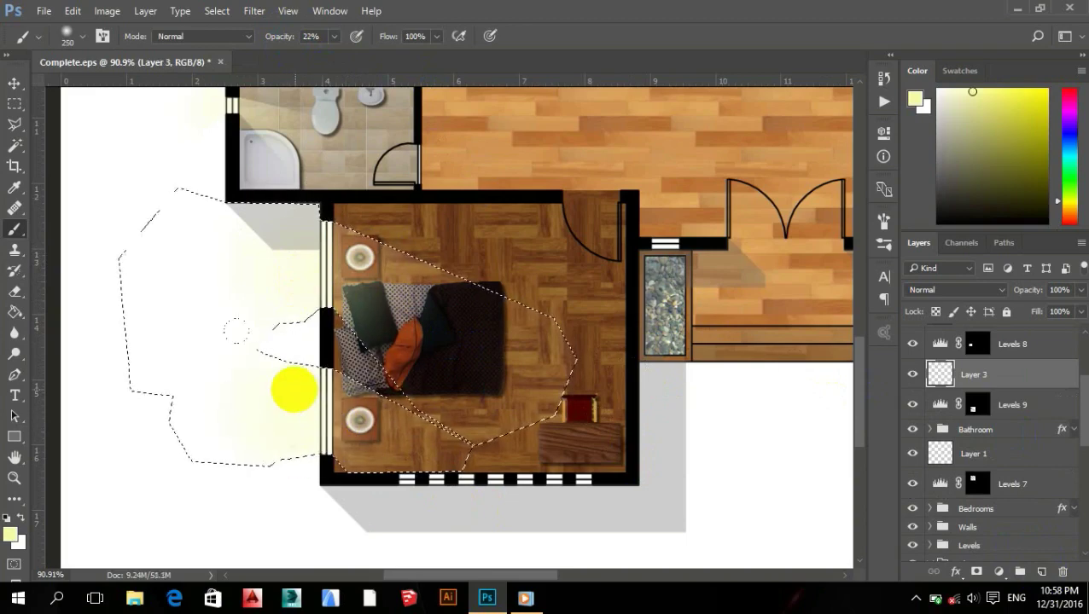
scroll(376, 340, down, 3)
mouse_move(499, 333)
mouse_down()
mouse_move(437, 370)
mouse_move(429, 425)
mouse_up()
scroll(429, 425, up, 2)
Select the Plan group and marquee the doorway threshold under the upper-left bedroom door.
scroll(437, 328, up, 2)
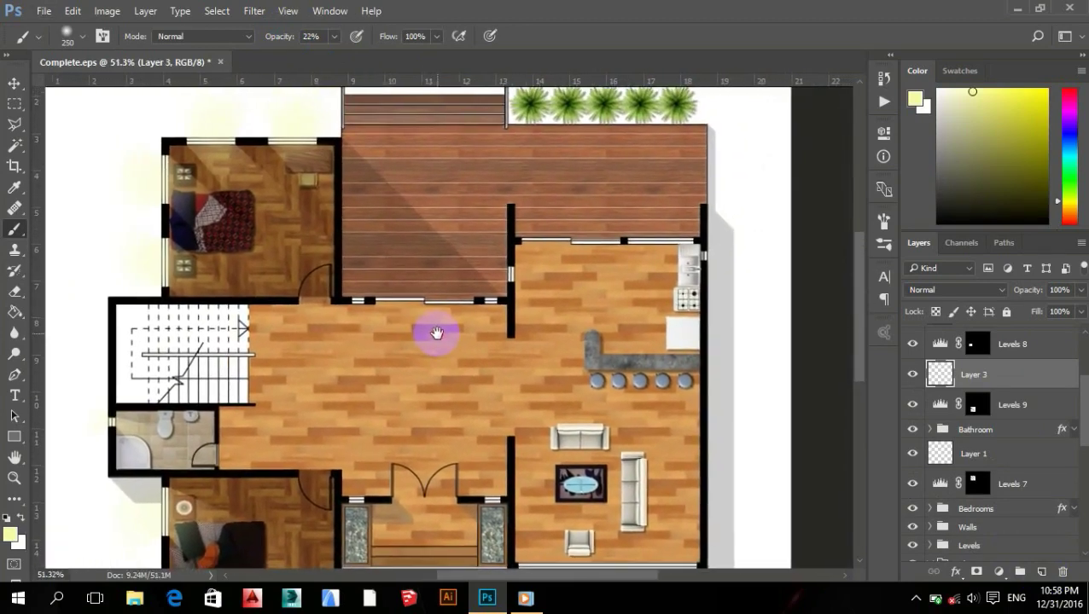
scroll(323, 296, up, 1)
scroll(999, 383, up, 1)
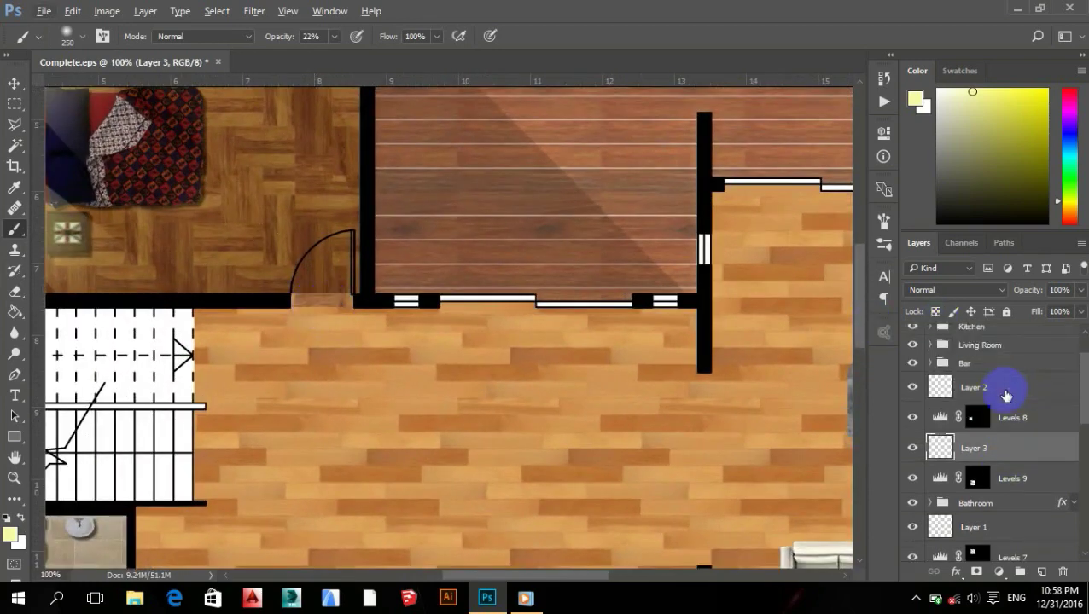
scroll(990, 388, down, 1)
click(915, 484)
click(915, 484)
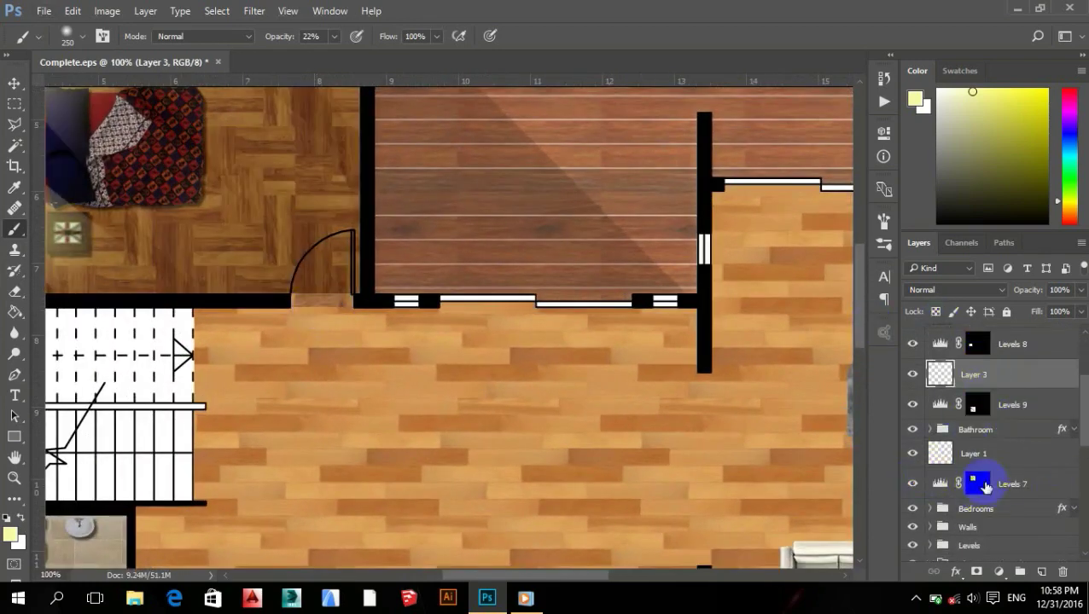
click(981, 485)
click(997, 437)
scroll(1005, 485, down, 2)
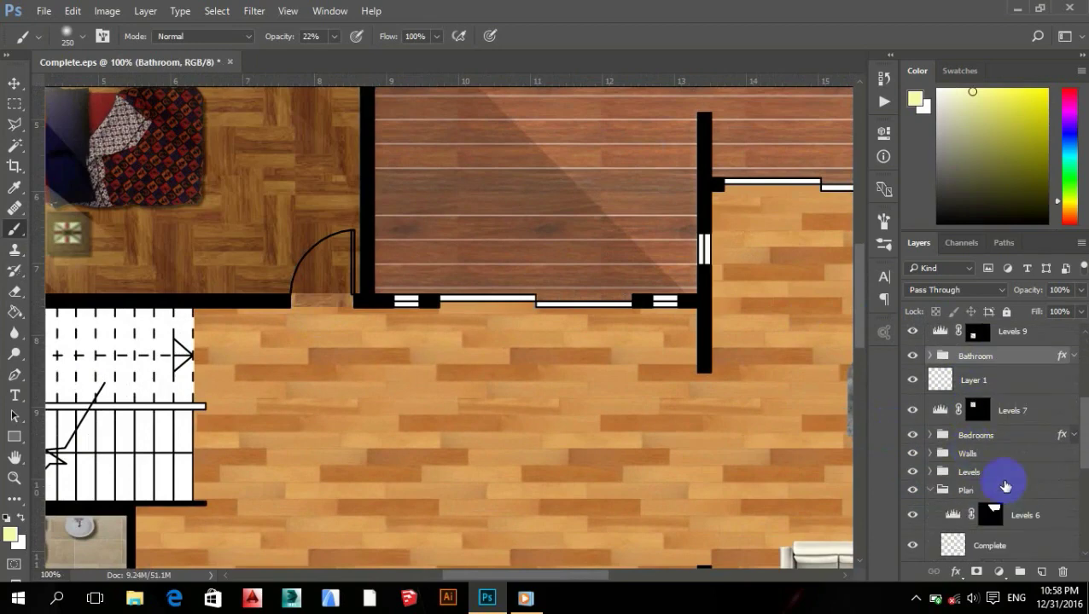
click(987, 492)
key(m)
scroll(369, 327, up, 3)
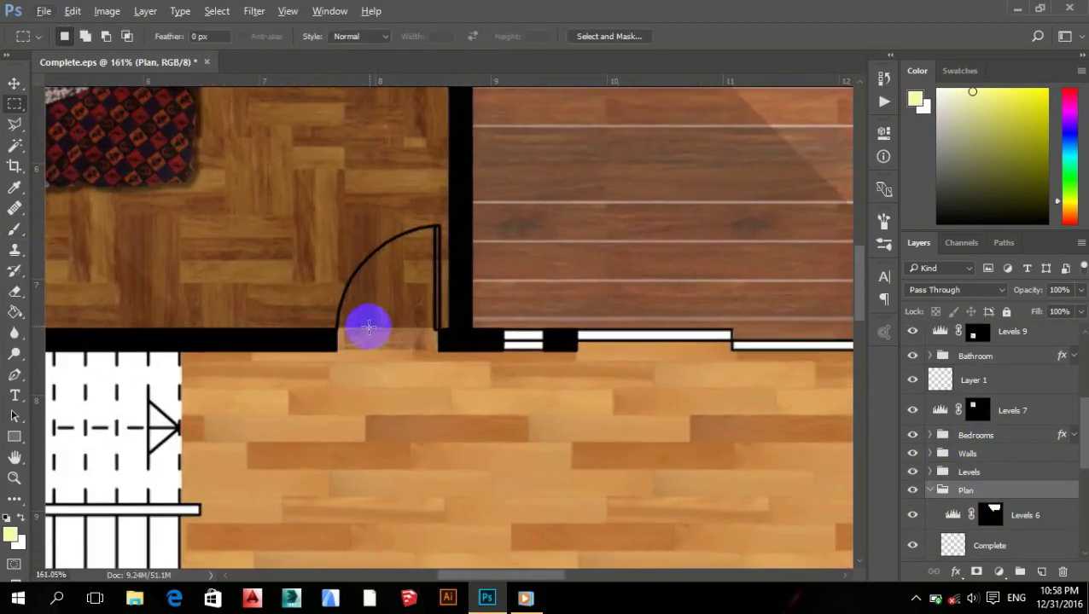
drag(378, 312, 438, 299)
Darken the threshold on the bedroom's Levels 7 mask and turn the deck shadow back on.
click(912, 515)
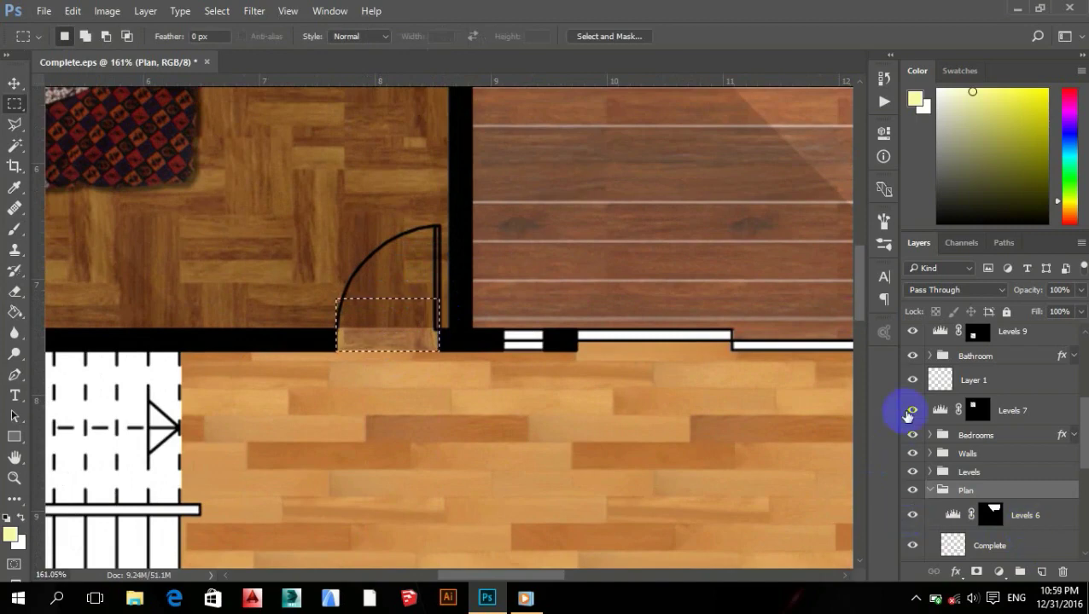
click(1033, 411)
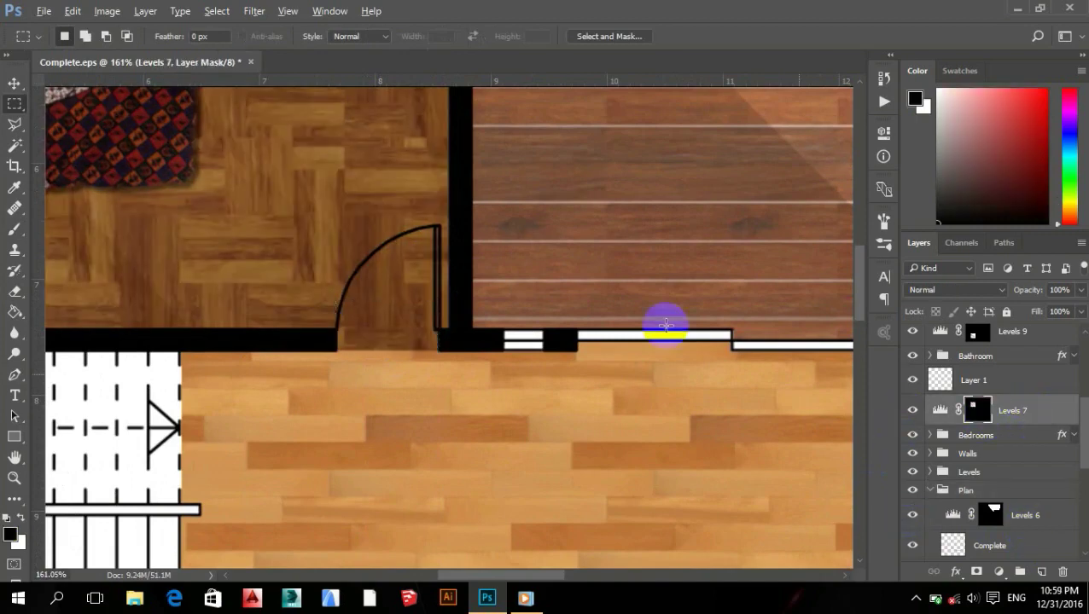
scroll(665, 327, down, 3)
scroll(656, 315, down, 3)
scroll(540, 340, down, 2)
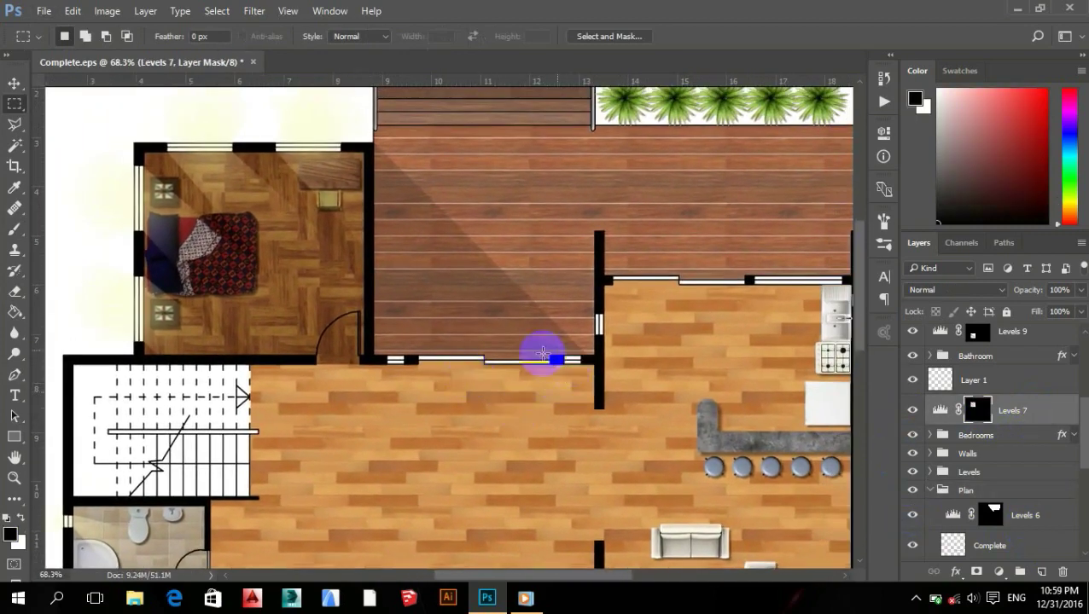
mouse_move(627, 396)
mouse_down()
mouse_move(614, 301)
mouse_move(614, 318)
mouse_up()
scroll(558, 332, down, 2)
drag(554, 358, 524, 356)
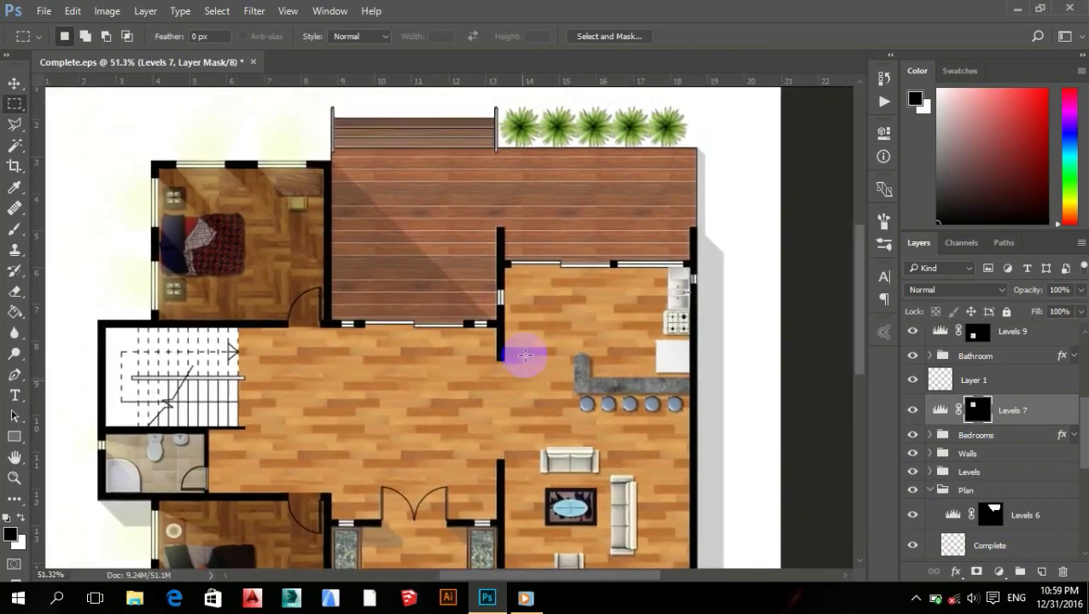
scroll(525, 356, up, 2)
scroll(533, 267, up, 2)
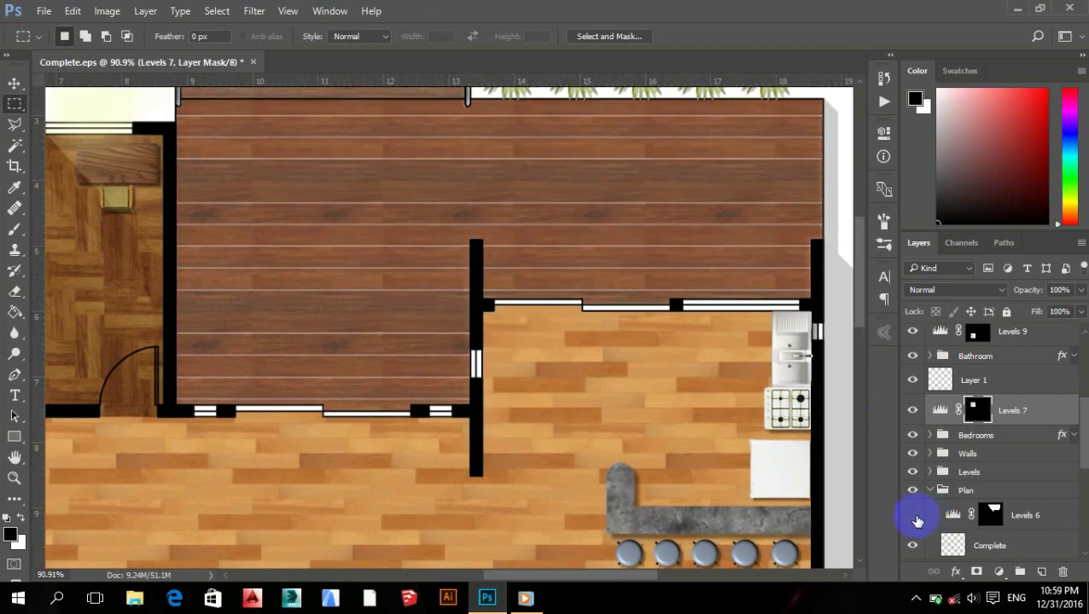
click(915, 517)
click(533, 347)
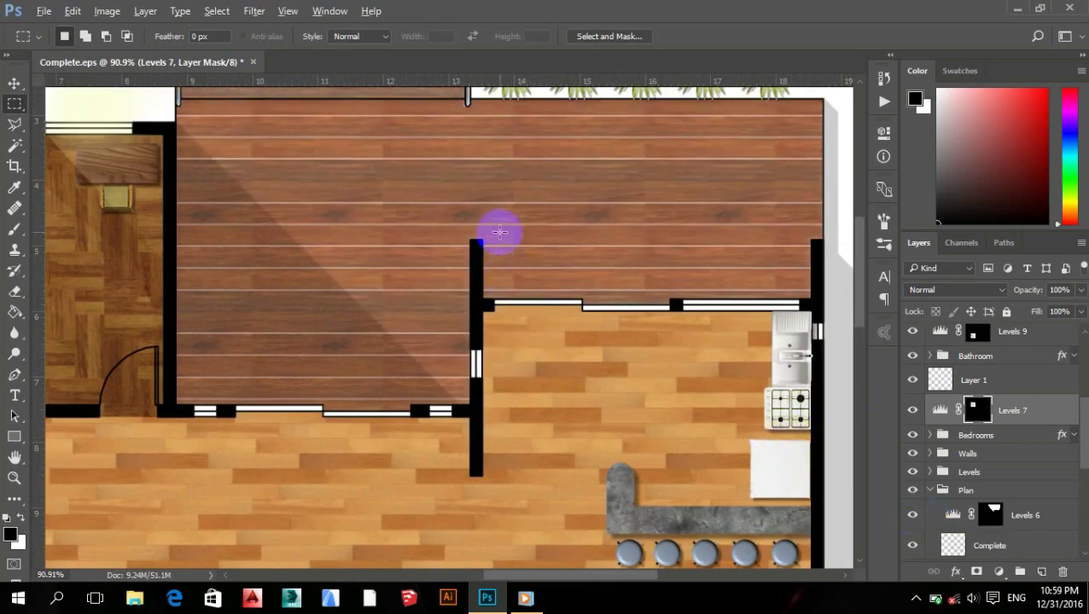
scroll(499, 232, up, 1)
scroll(512, 243, up, 1)
key(l)
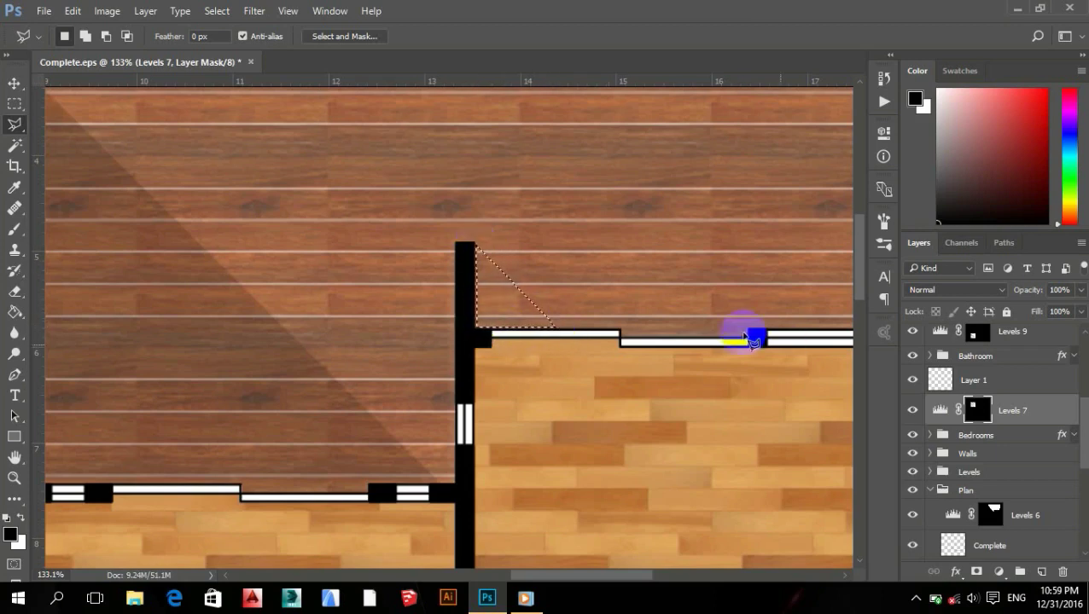
Draw a triangular selection on the deck at the kitchen's upper-left wall corner.
scroll(516, 280, up, 1)
scroll(474, 247, up, 1)
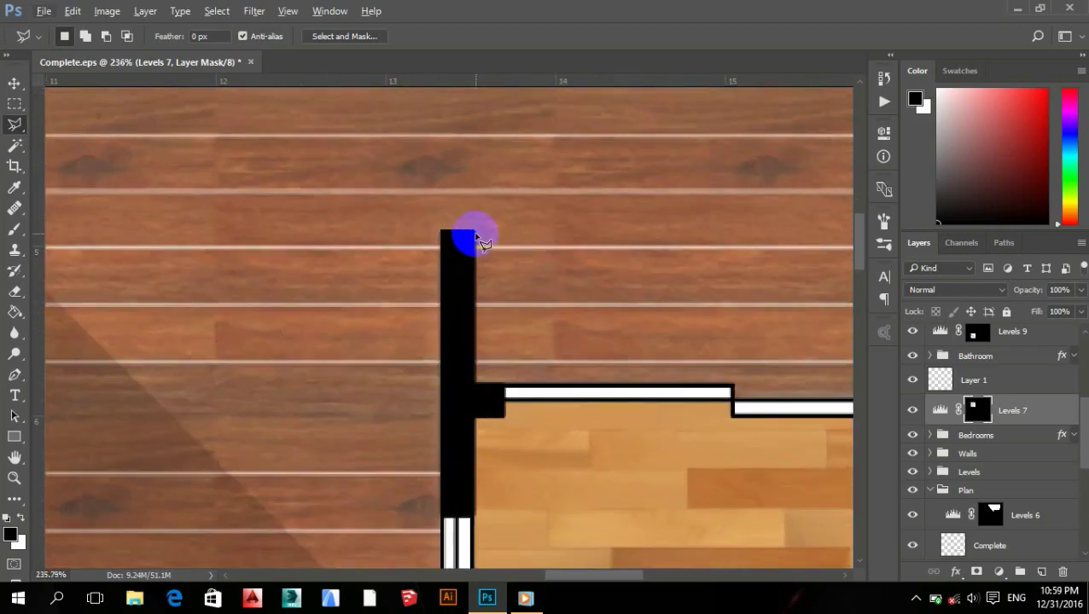
click(474, 383)
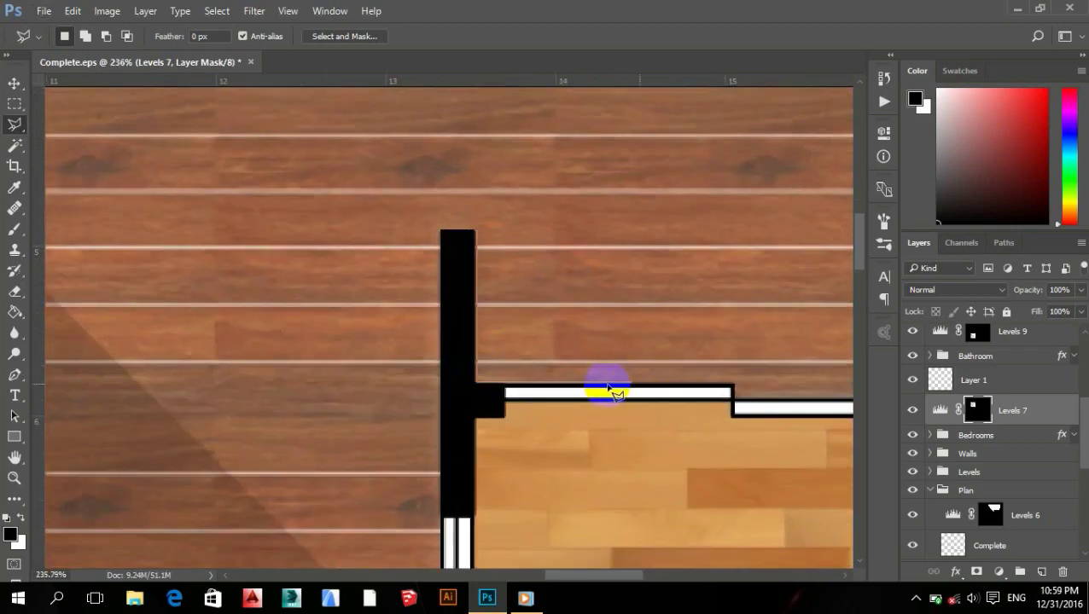
click(601, 386)
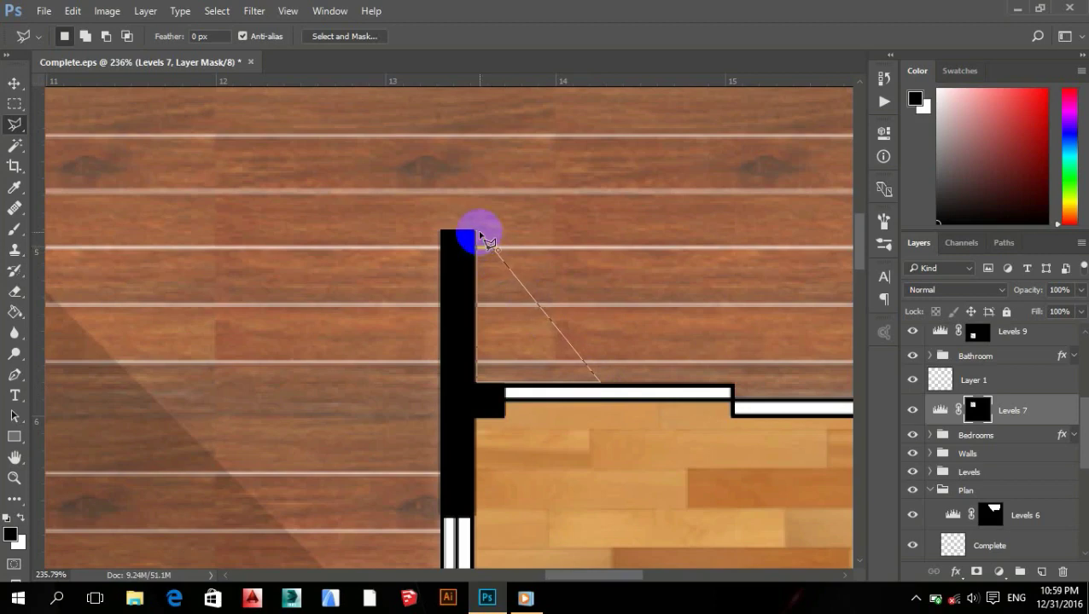
click(479, 235)
scroll(605, 304, down, 3)
scroll(636, 311, down, 2)
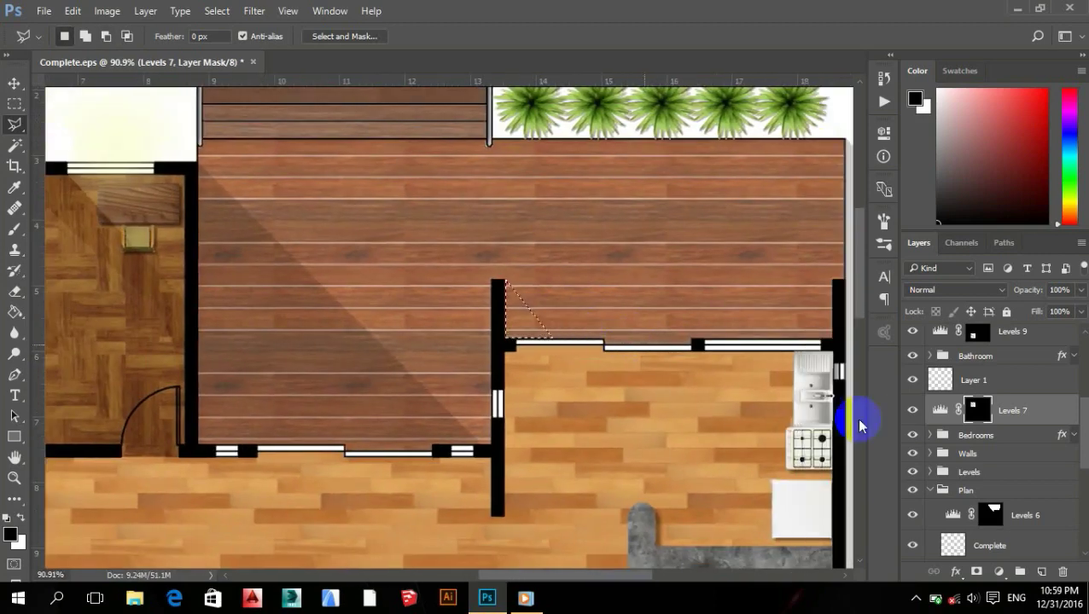
Target the deck shadow's Levels 6 mask to fill the triangle with shadow.
click(912, 515)
click(1056, 516)
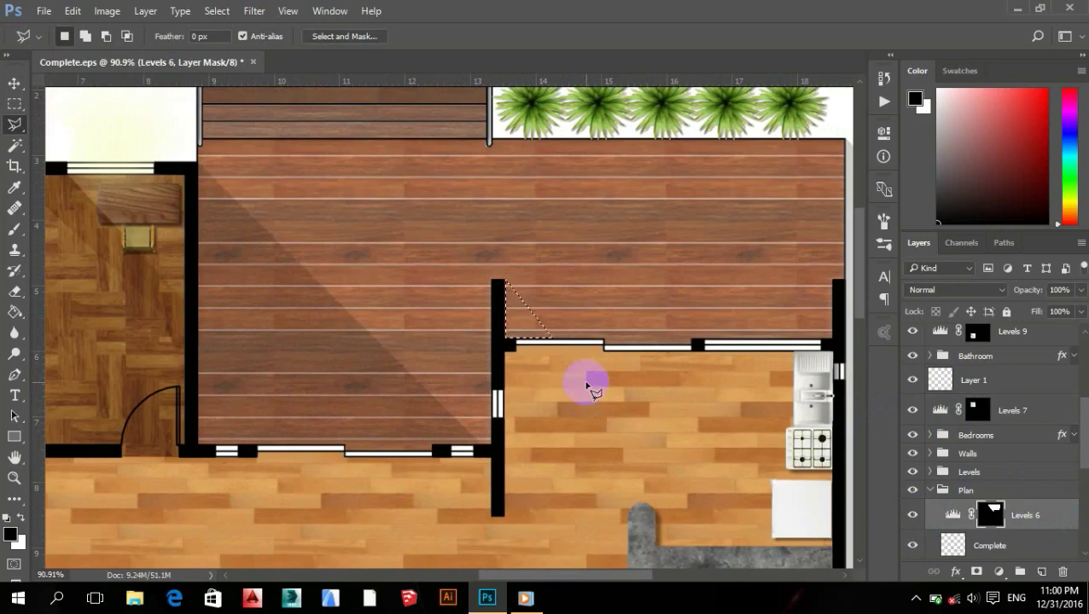
scroll(554, 383, down, 2)
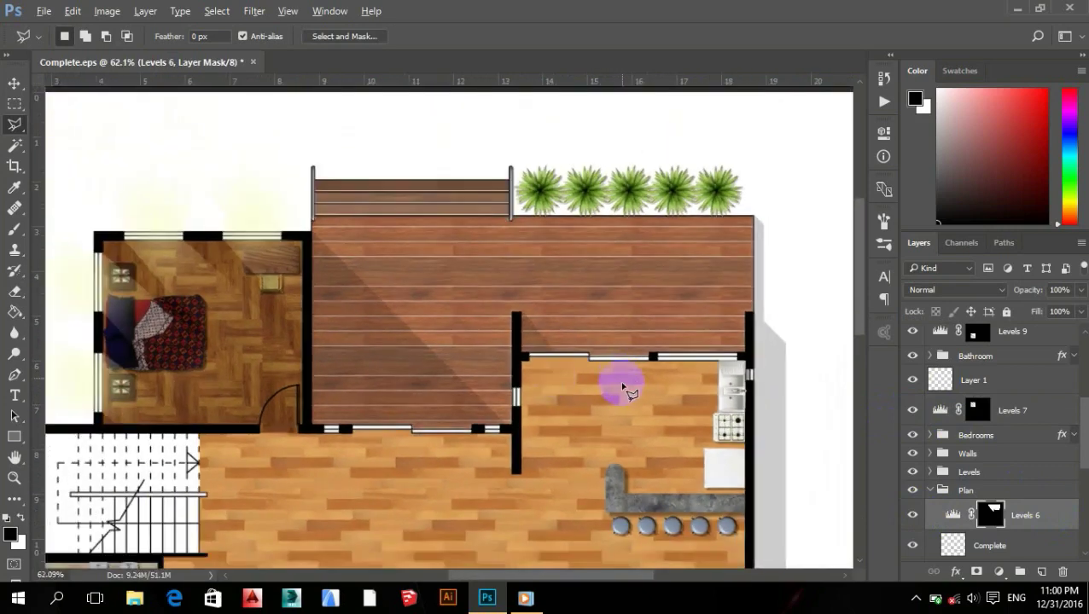
scroll(622, 384, up, 1)
scroll(622, 388, up, 1)
scroll(578, 383, up, 1)
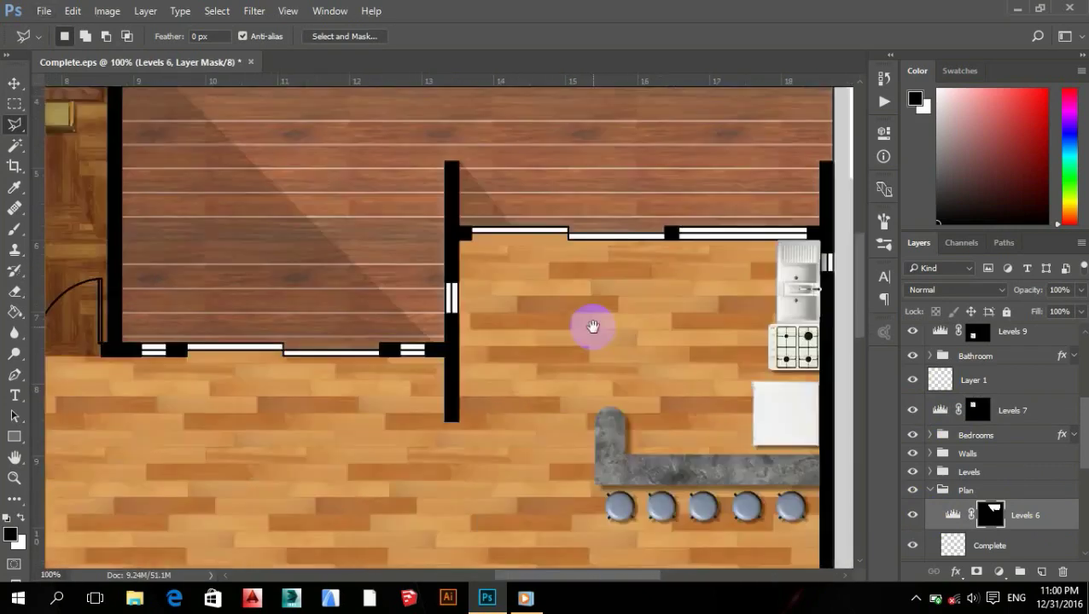
scroll(590, 324, down, 2)
scroll(511, 369, down, 1)
scroll(987, 472, down, 1)
Select the Kitchen, Living Room and Bar groups and centre the living area in view.
click(987, 472)
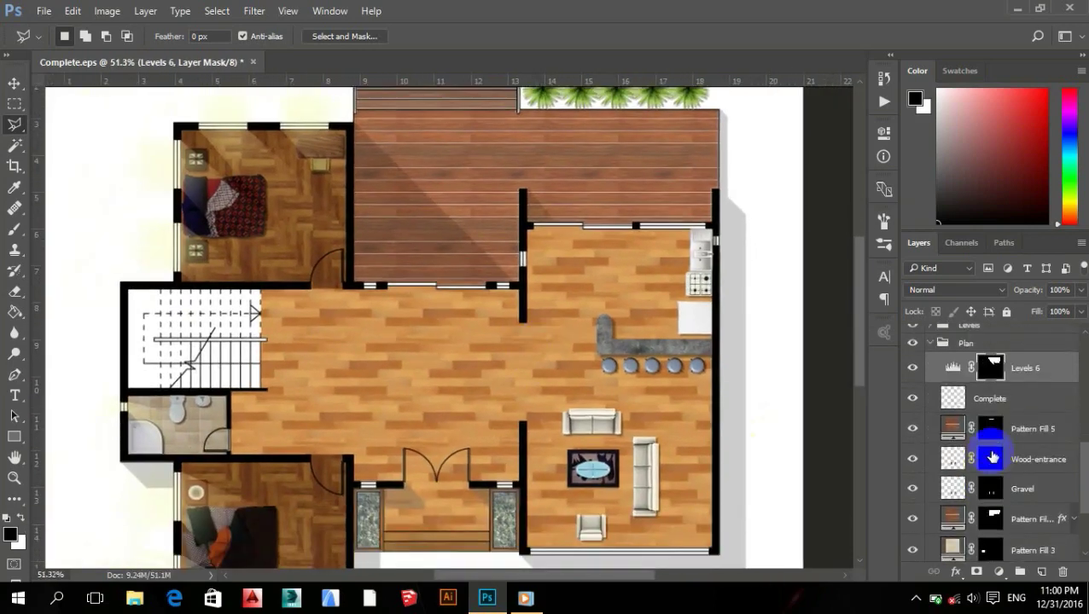
click(967, 398)
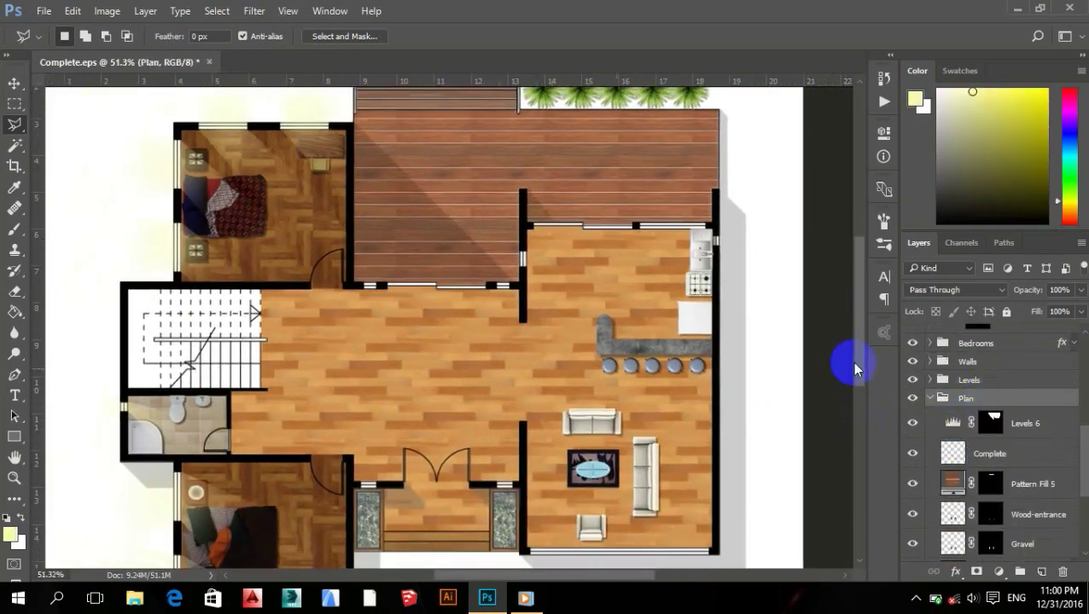
scroll(986, 376, up, 2)
scroll(1015, 413, up, 1)
scroll(1009, 418, up, 2)
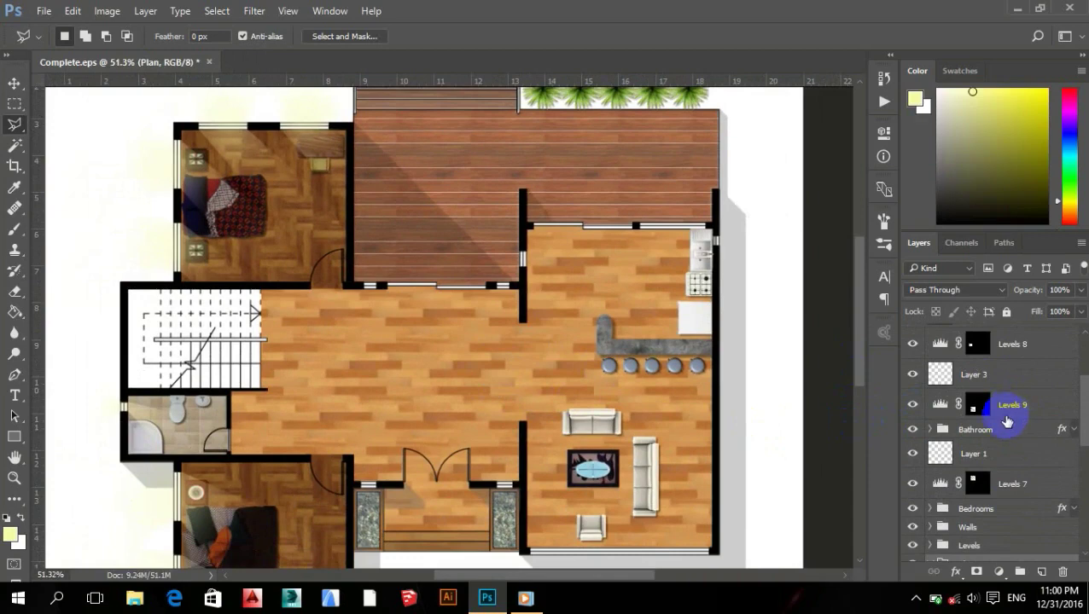
scroll(1007, 421, up, 2)
scroll(1014, 428, up, 2)
click(998, 382)
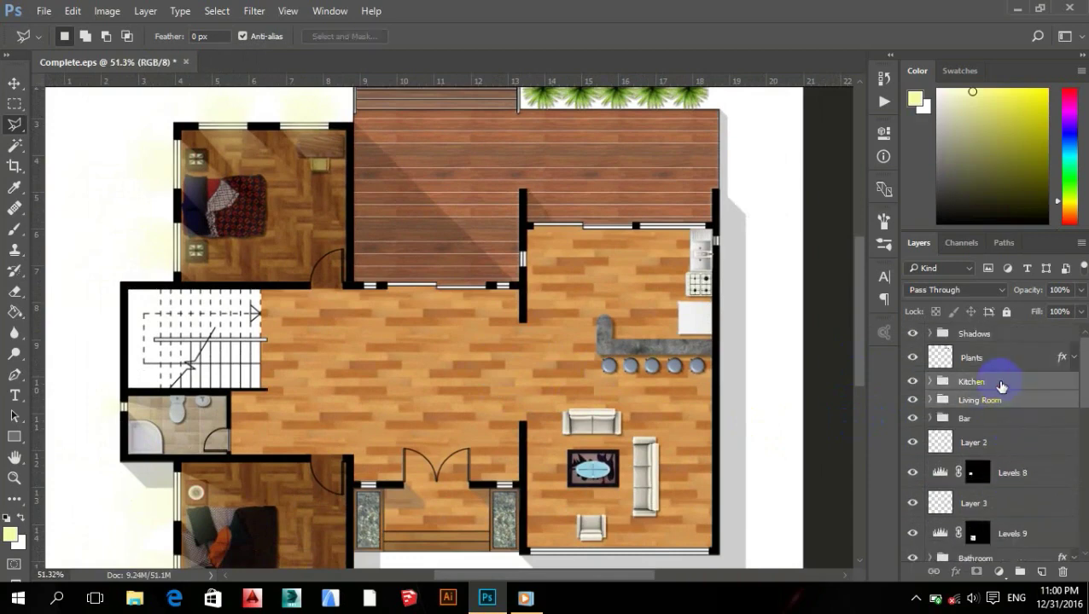
shift+click(1000, 424)
scroll(1016, 413, down, 3)
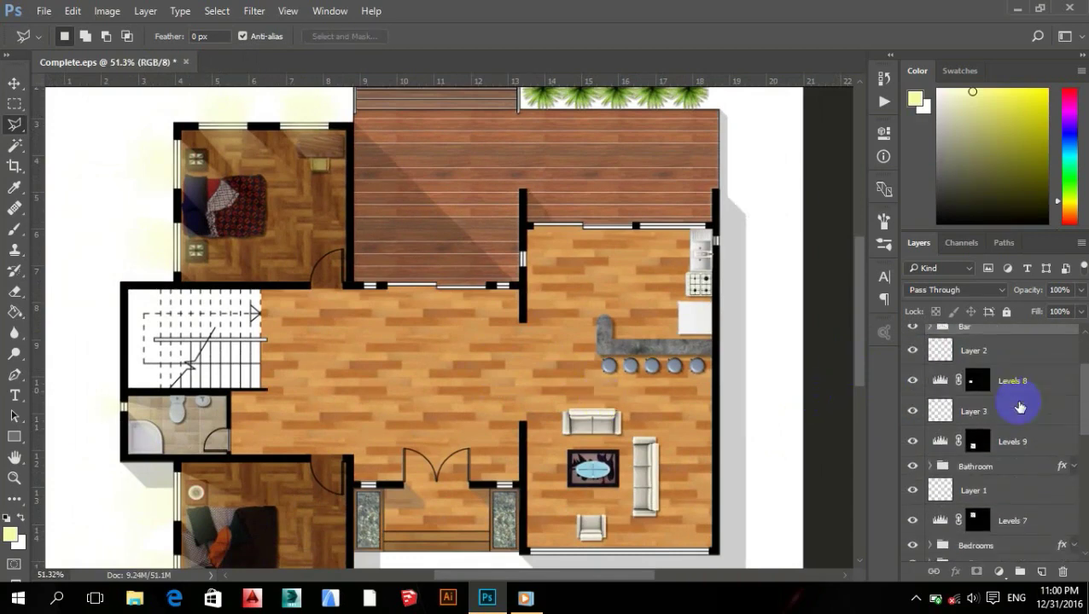
scroll(1020, 418, down, 2)
scroll(1019, 407, down, 2)
scroll(1019, 407, down, 1)
drag(563, 413, 611, 383)
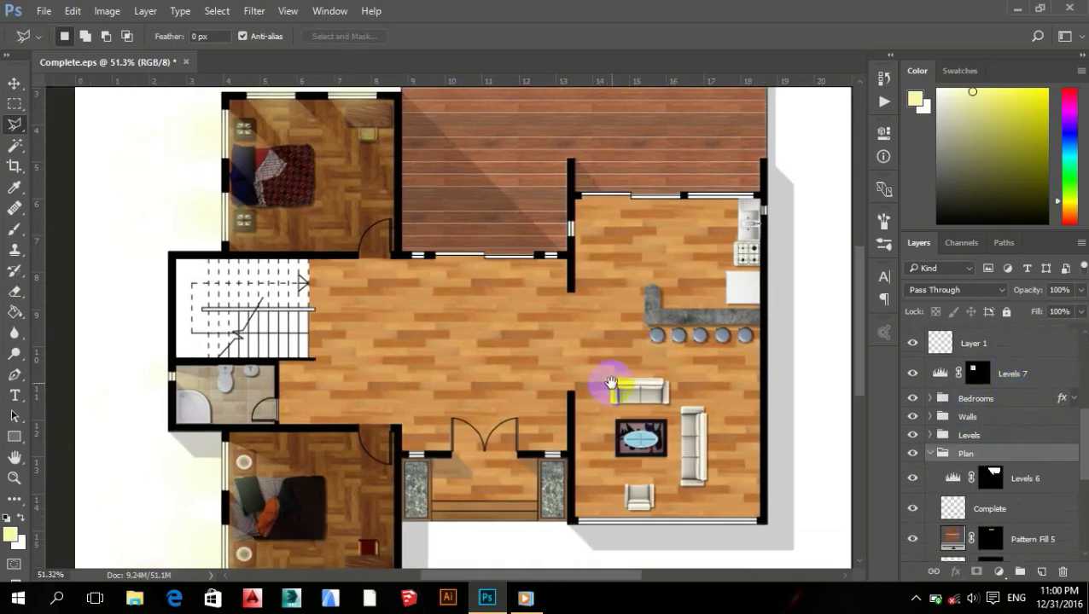
key(w)
key(m)
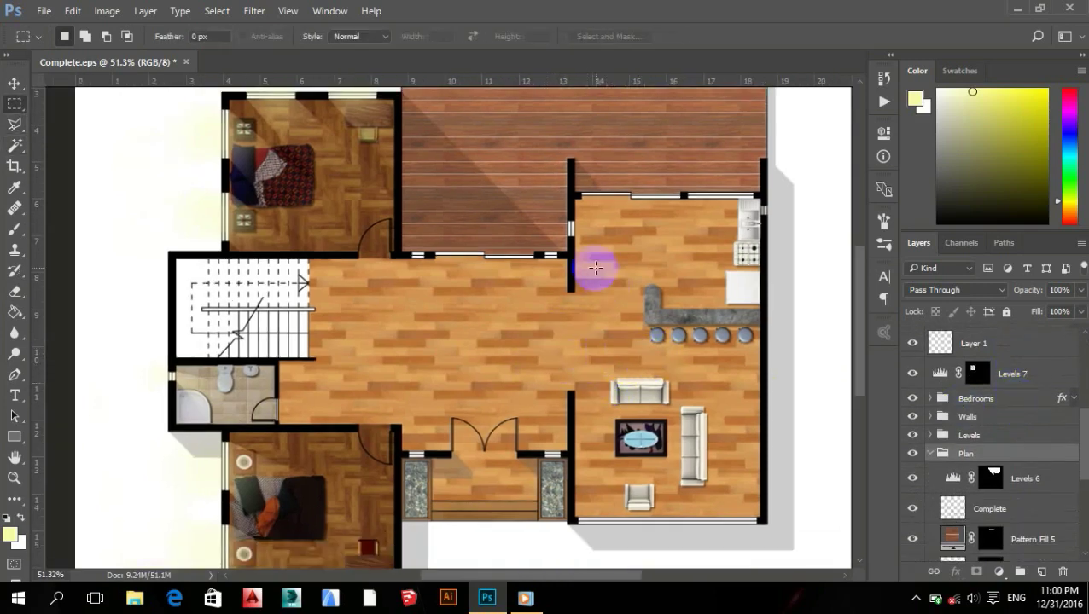
Marquee the kitchen and living room floor, adding the strip under the kitchen wall.
drag(575, 199, 673, 299)
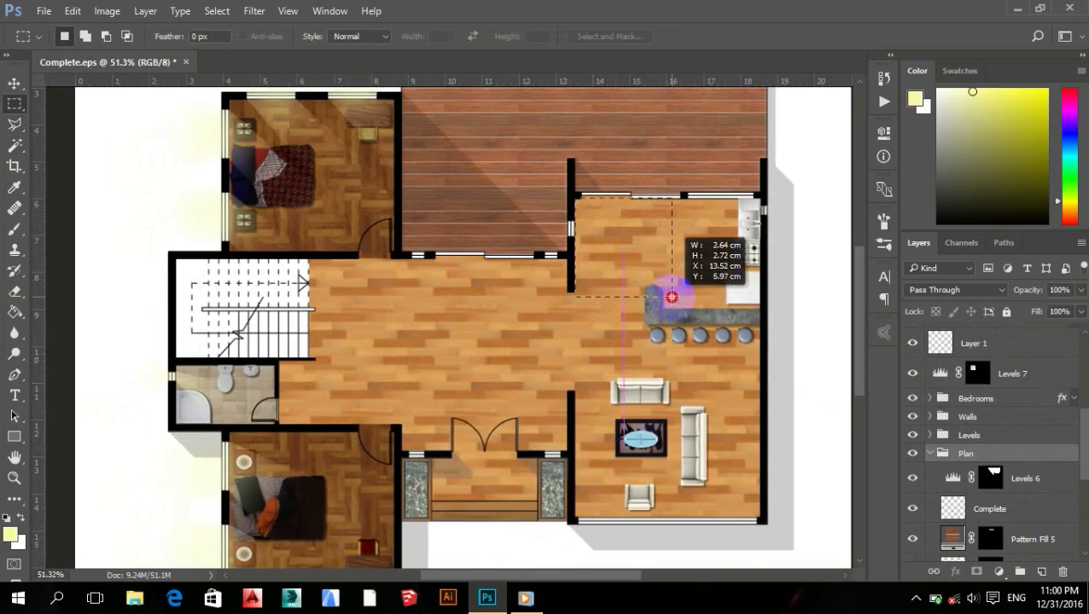
drag(672, 298, 759, 517)
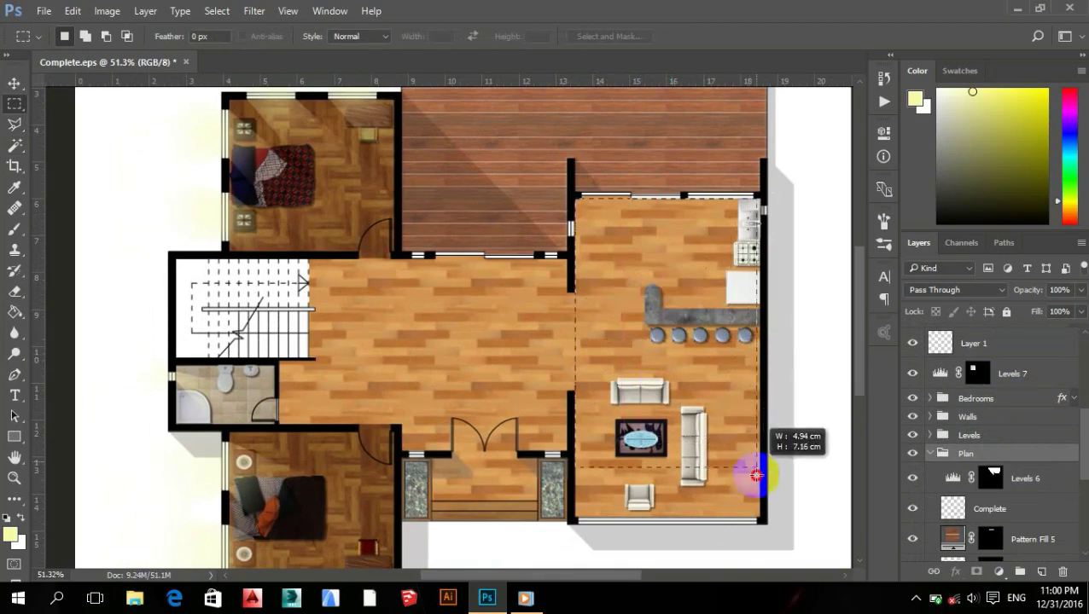
drag(759, 516, 761, 522)
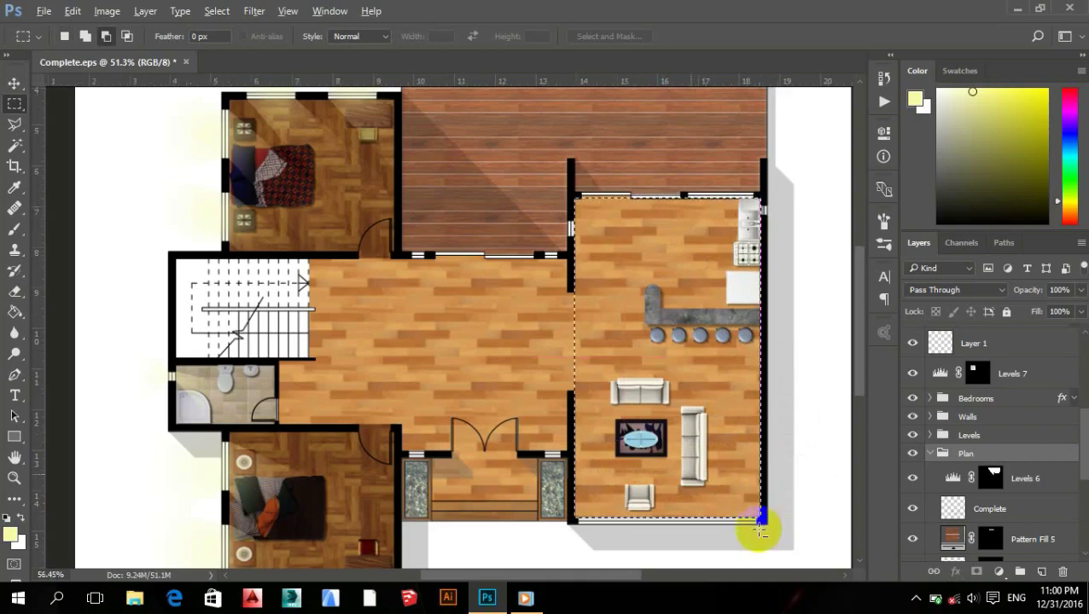
scroll(760, 523, up, 5)
scroll(607, 473, up, 3)
scroll(635, 424, up, 5)
drag(635, 424, 680, 426)
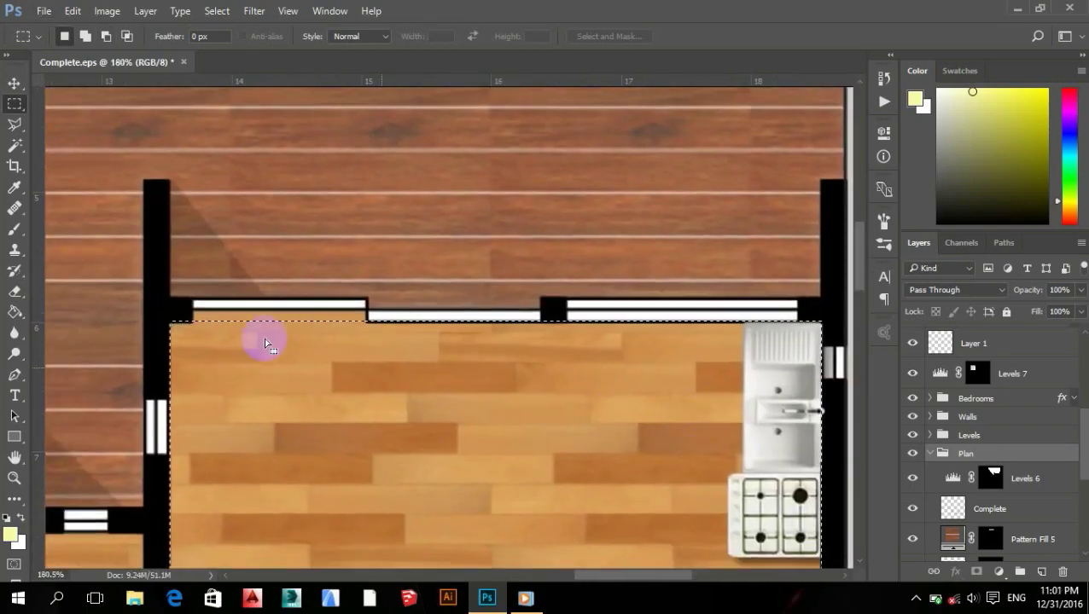
scroll(247, 340, up, 2)
mouse_move(199, 314)
mouse_down()
mouse_move(285, 397)
mouse_move(425, 398)
mouse_up()
scroll(425, 406, down, 2)
scroll(536, 280, down, 3)
scroll(563, 303, down, 5)
scroll(597, 328, left, 5)
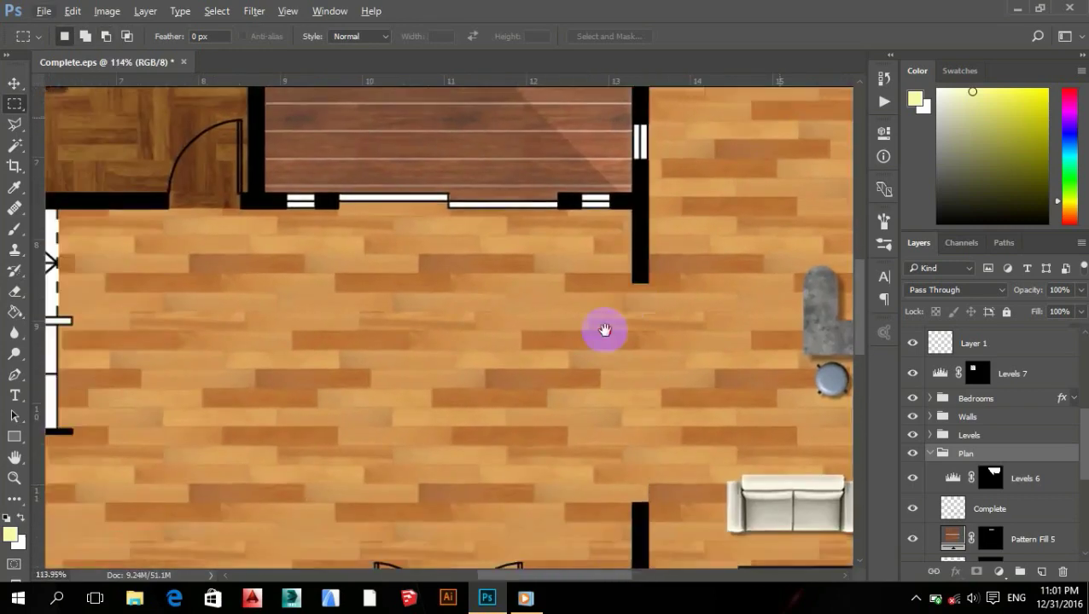
scroll(614, 331, left, 1)
scroll(652, 333, up, 2)
mouse_move(591, 253)
mouse_down()
mouse_move(757, 392)
mouse_move(753, 506)
mouse_up()
Add the central and lower hallway floor strips to the selection.
scroll(273, 270, down, 2)
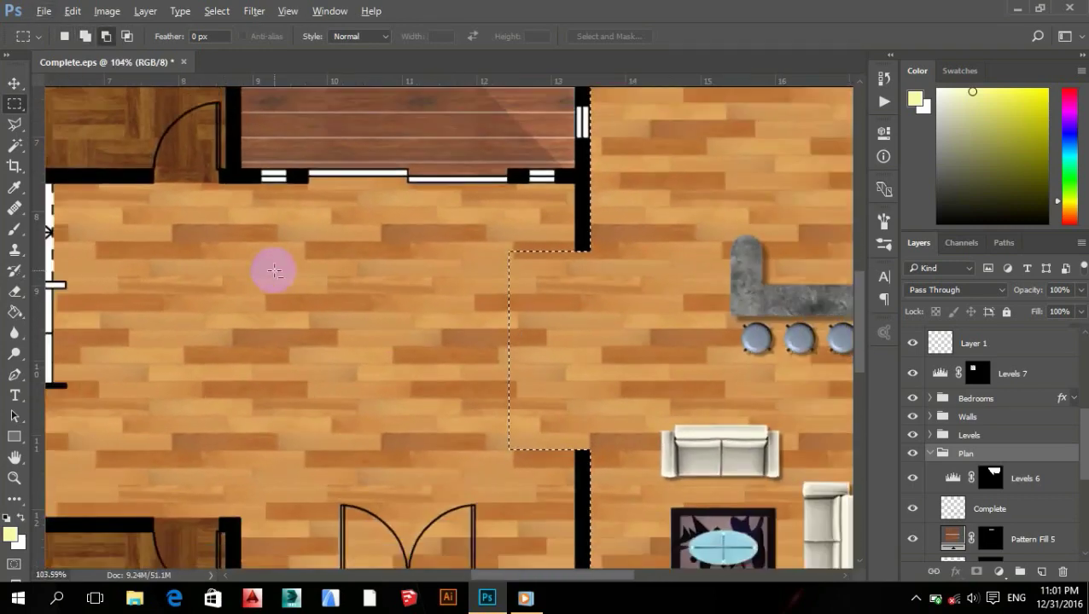
scroll(272, 270, left, 2)
mouse_move(172, 225)
mouse_down()
mouse_move(417, 379)
mouse_move(654, 378)
mouse_up()
mouse_move(392, 181)
mouse_down()
mouse_move(428, 199)
mouse_move(488, 201)
mouse_up()
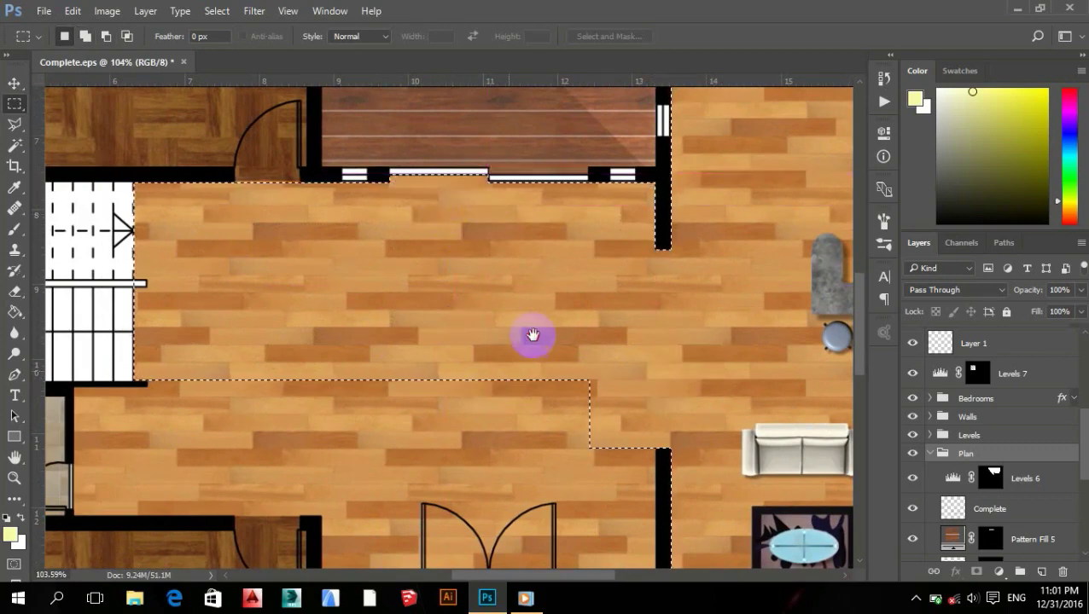
scroll(529, 335, down, 2)
scroll(530, 335, left, 1)
mouse_move(137, 322)
mouse_down()
mouse_move(284, 405)
mouse_move(583, 413)
mouse_move(705, 445)
mouse_up()
mouse_move(203, 287)
mouse_down()
mouse_move(285, 355)
mouse_move(646, 312)
mouse_move(648, 324)
mouse_up()
scroll(539, 336, down, 3)
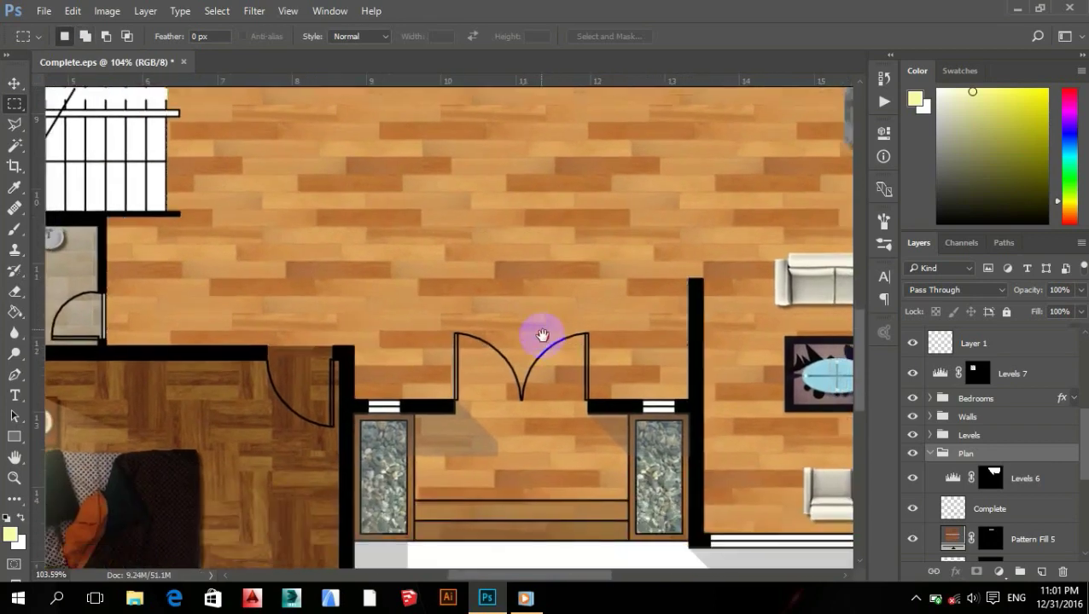
mouse_move(365, 348)
mouse_down()
mouse_move(511, 267)
mouse_move(488, 294)
mouse_move(677, 298)
mouse_up()
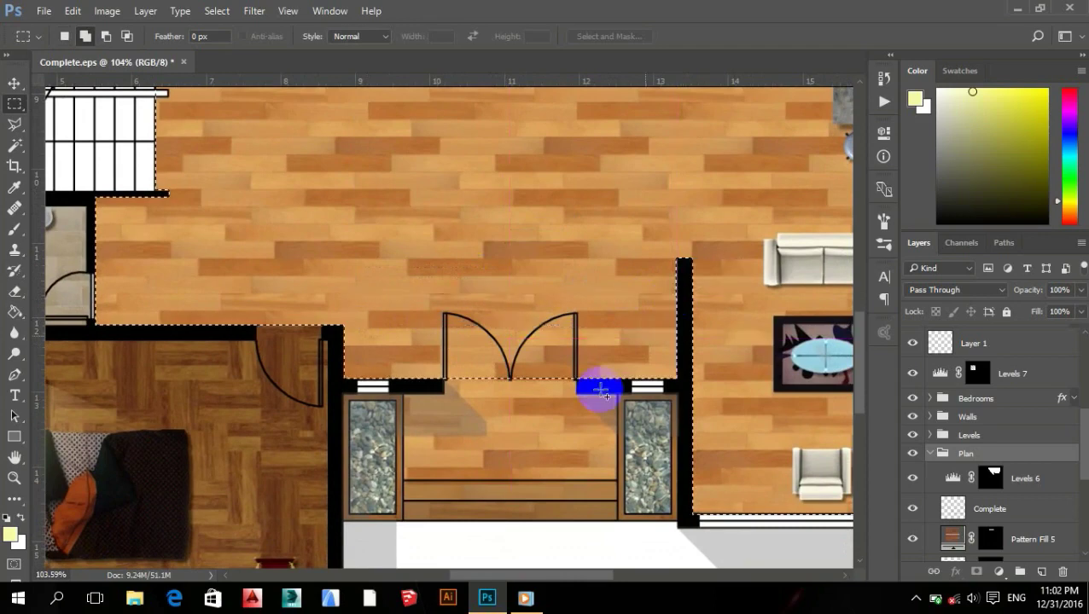
scroll(530, 473, up, 2)
Add the double-door entry, the porch below it, and the stair landing gap.
drag(405, 386, 597, 247)
drag(345, 359, 657, 541)
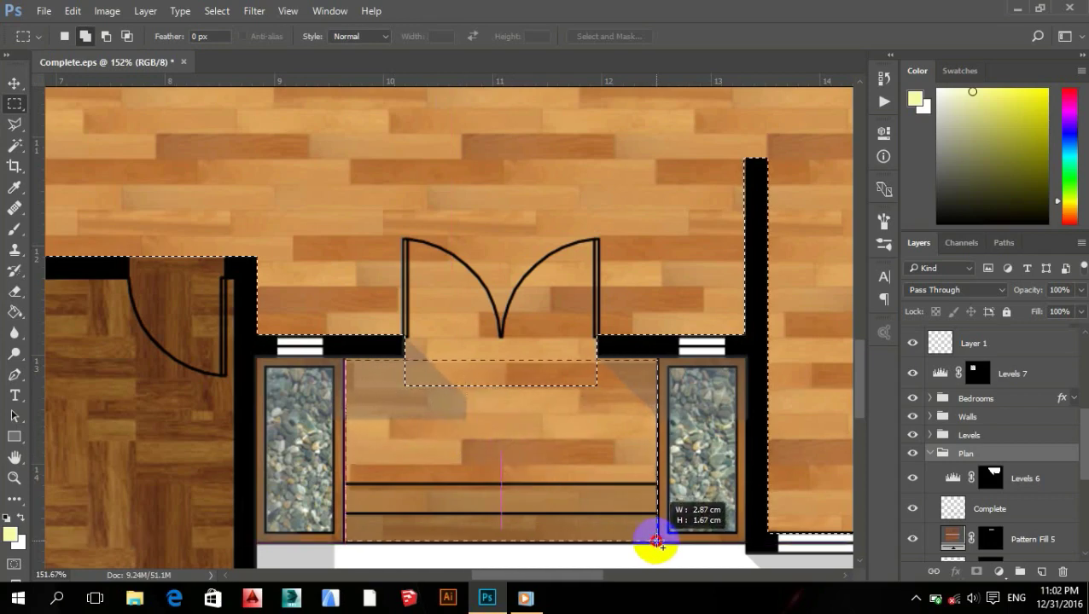
scroll(527, 401, down, 2)
scroll(529, 400, down, 1)
scroll(530, 400, down, 1)
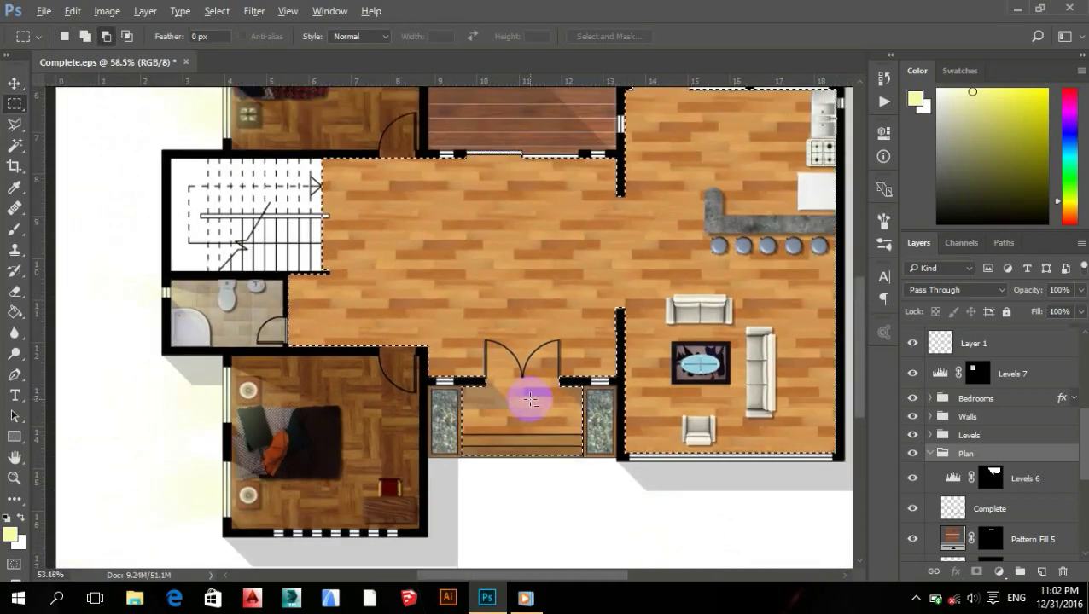
scroll(520, 375, down, 2)
scroll(499, 333, down, 1)
scroll(255, 281, up, 4)
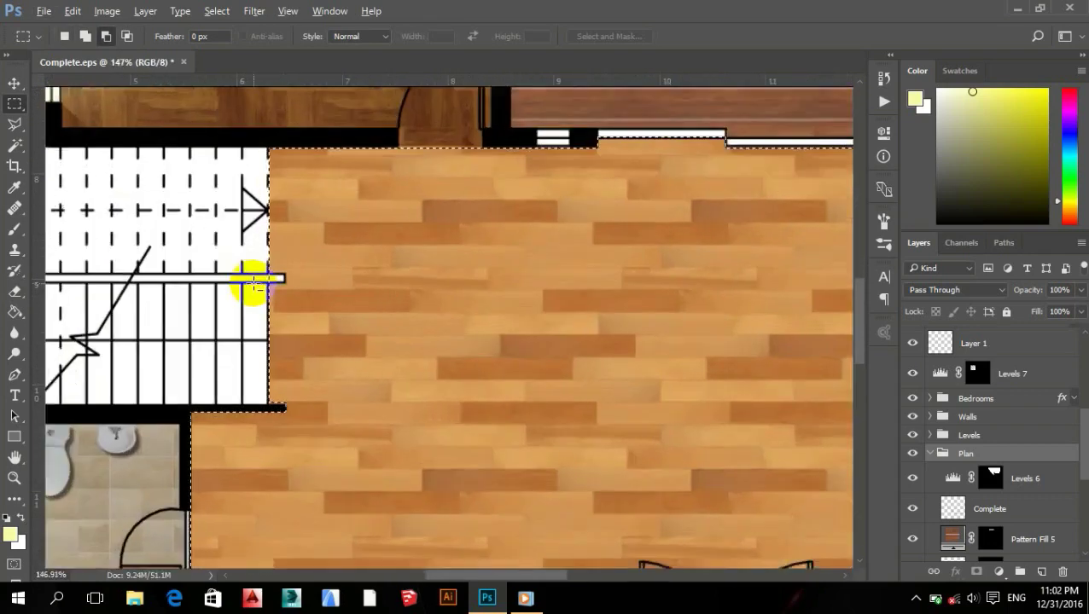
scroll(273, 278, up, 2)
drag(257, 273, 308, 295)
scroll(308, 316, down, 2)
scroll(309, 327, down, 2)
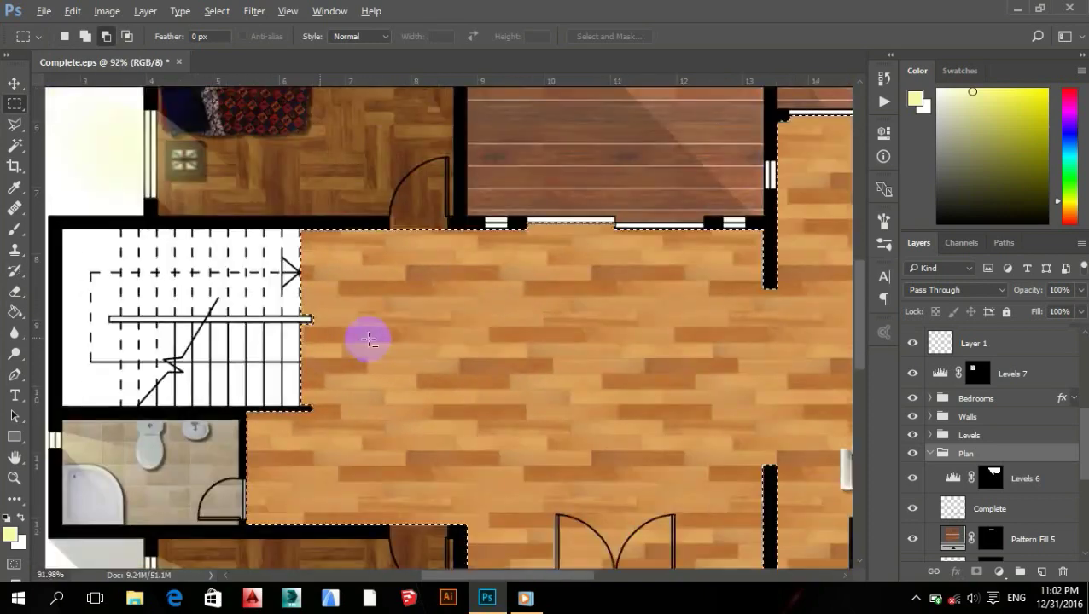
scroll(364, 338, down, 1)
scroll(390, 346, down, 1)
drag(599, 367, 508, 347)
Add a Levels adjustment to the hall and living floor: input 14 / 0.80, output white 213.
click(998, 572)
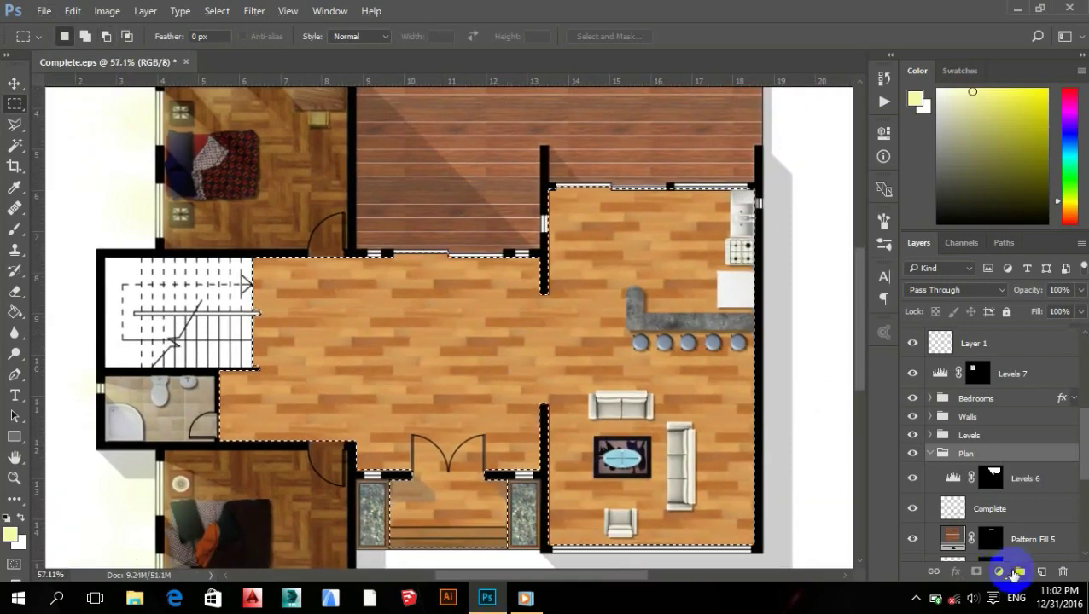
click(997, 308)
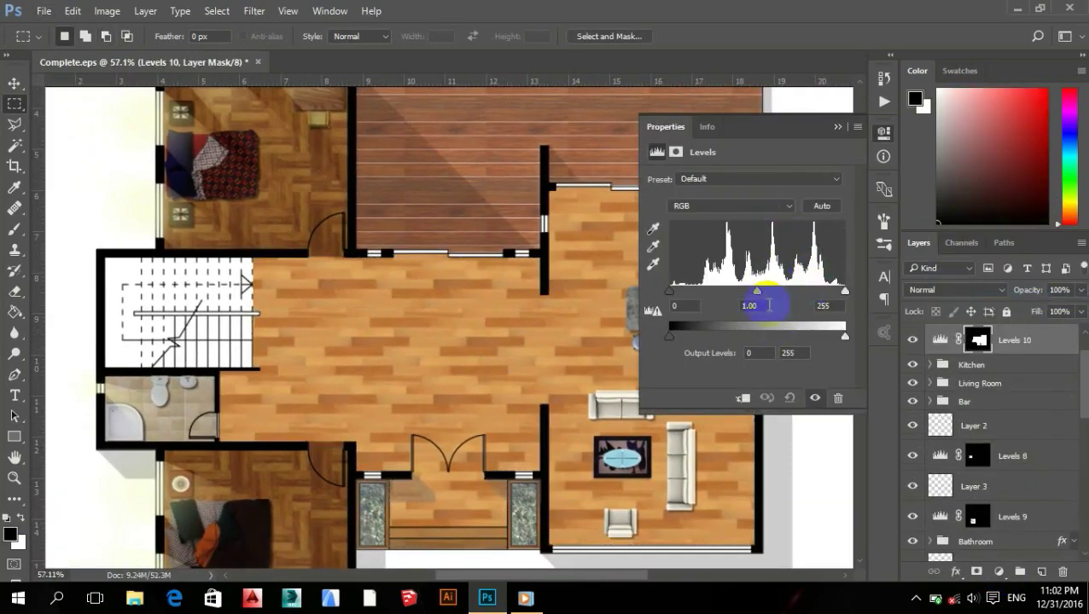
text(9.80)
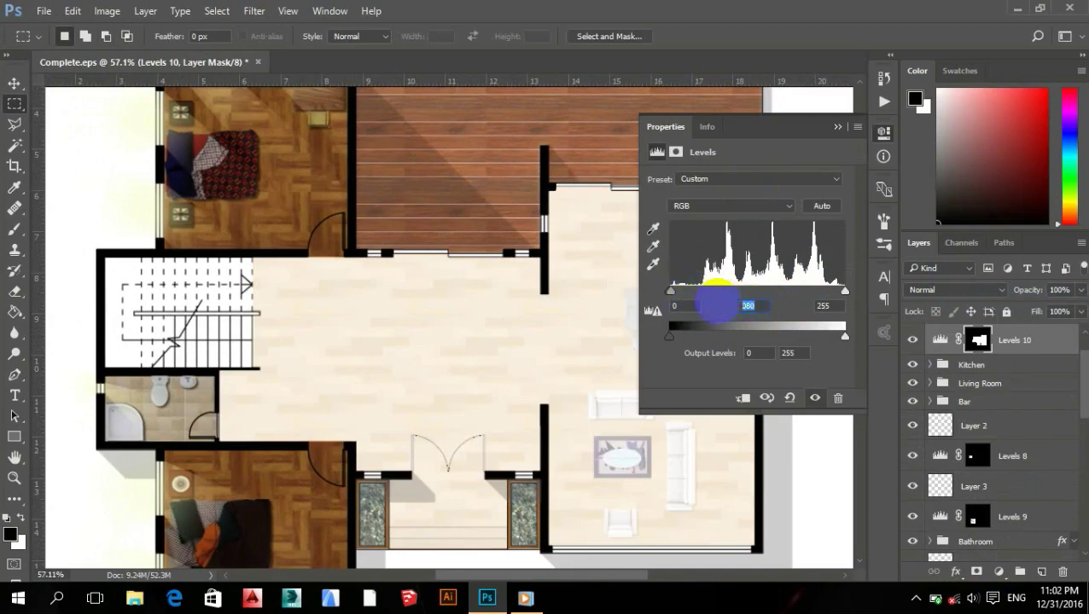
text(0.80)
click(801, 354)
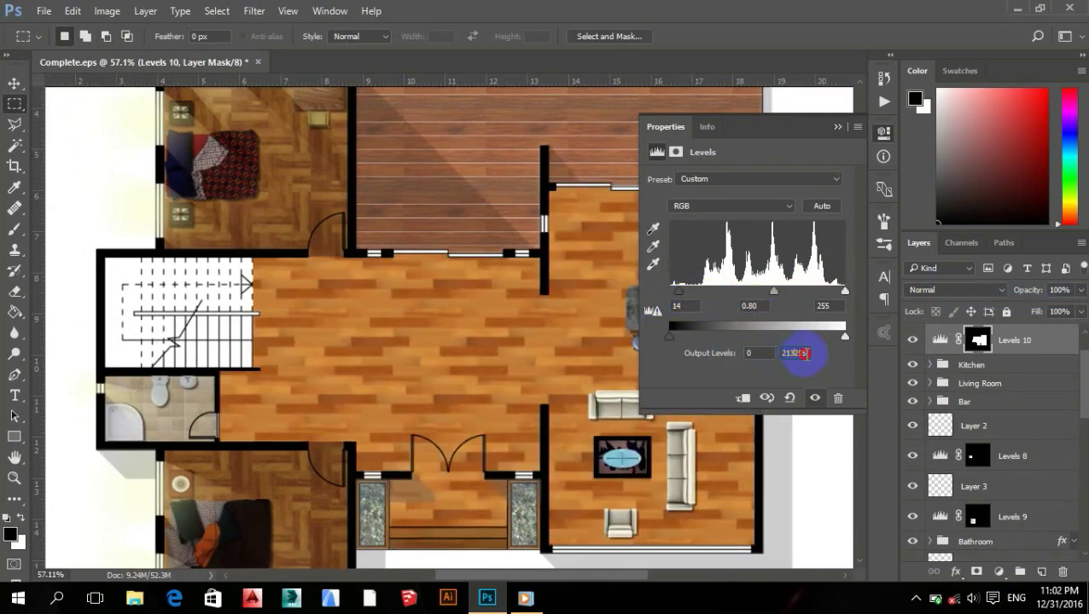
text(213)
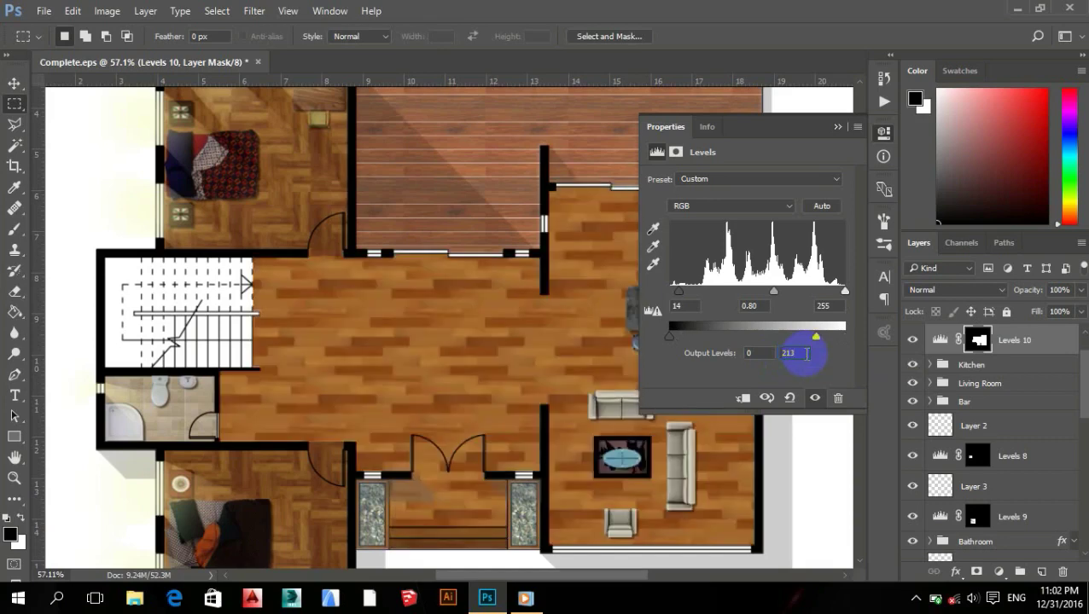
click(884, 132)
scroll(625, 314, down, 1)
Trace the first slanted sunlight streak from the kitchen window to the counter with the Polygonal Lasso.
scroll(628, 308, down, 1)
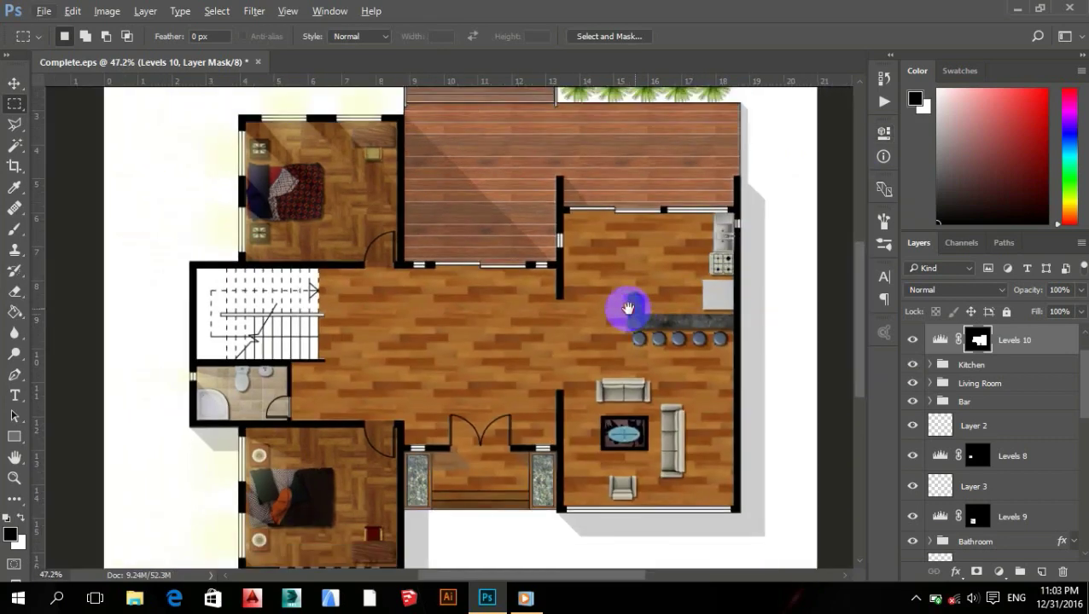
scroll(628, 308, up, 2)
scroll(595, 262, up, 3)
scroll(602, 230, up, 2)
key(alt+l)
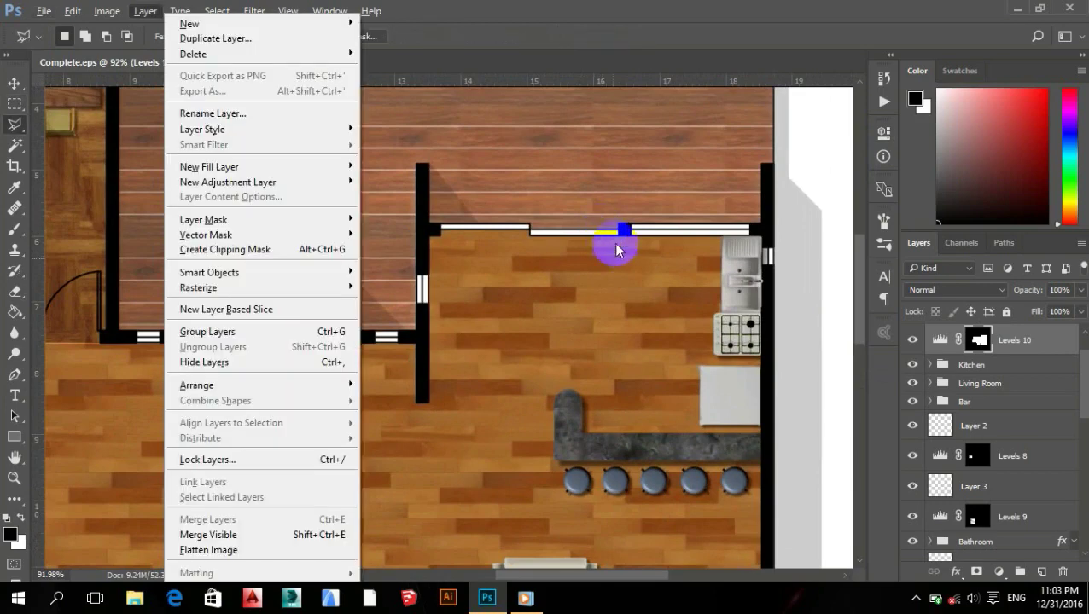
key(Escape)
scroll(588, 243, up, 1)
scroll(587, 243, up, 3)
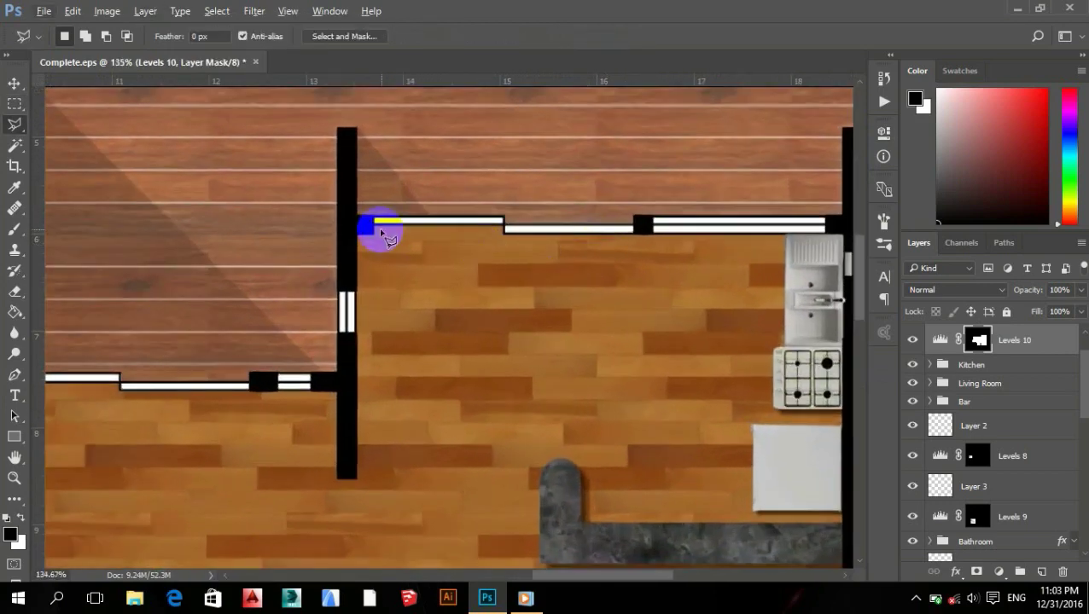
click(376, 226)
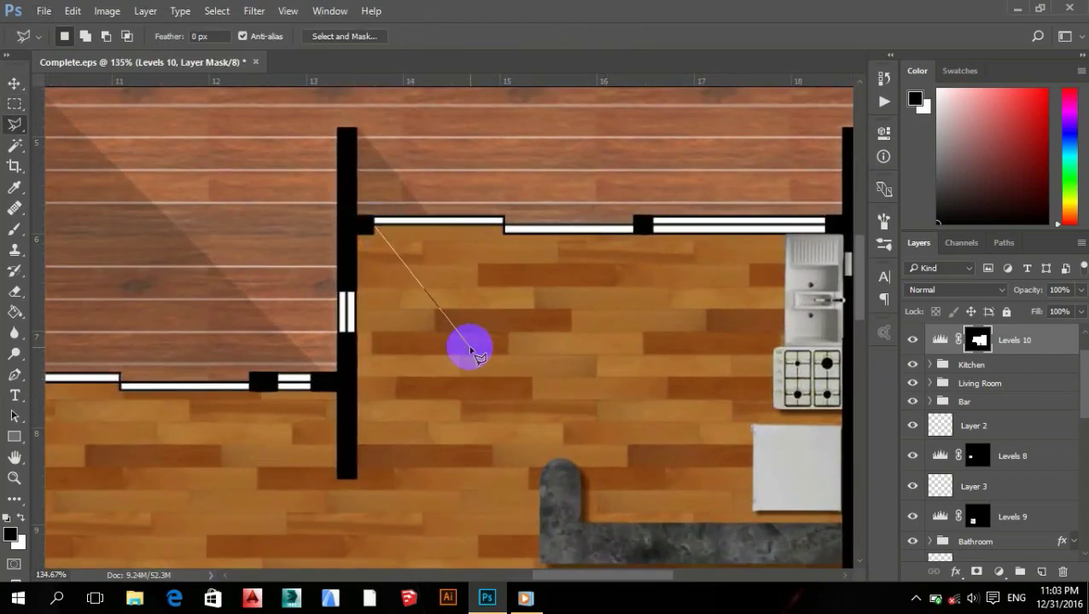
click(583, 544)
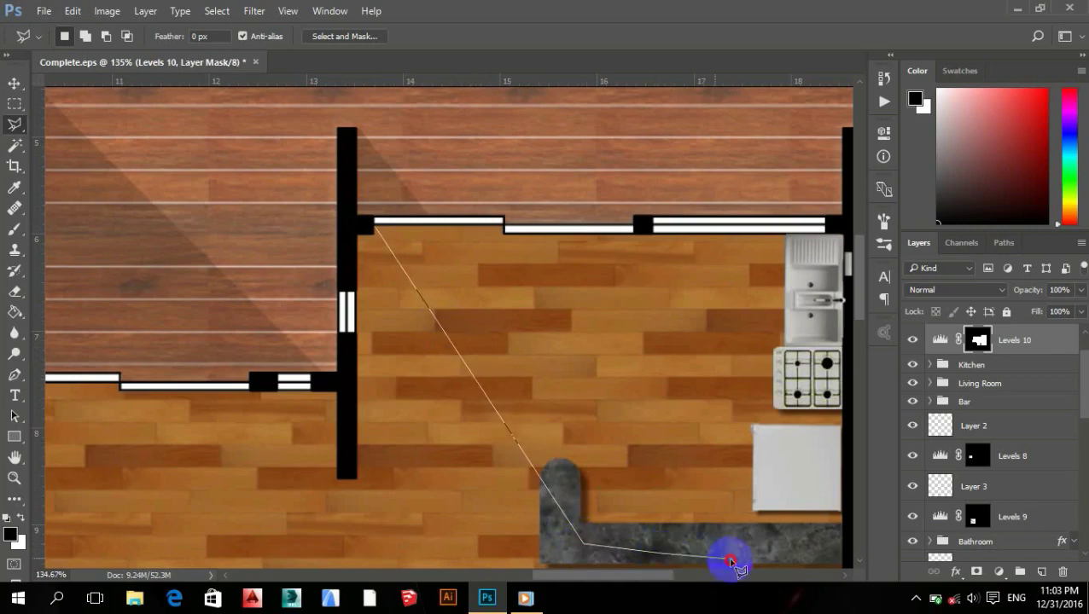
click(735, 560)
click(806, 530)
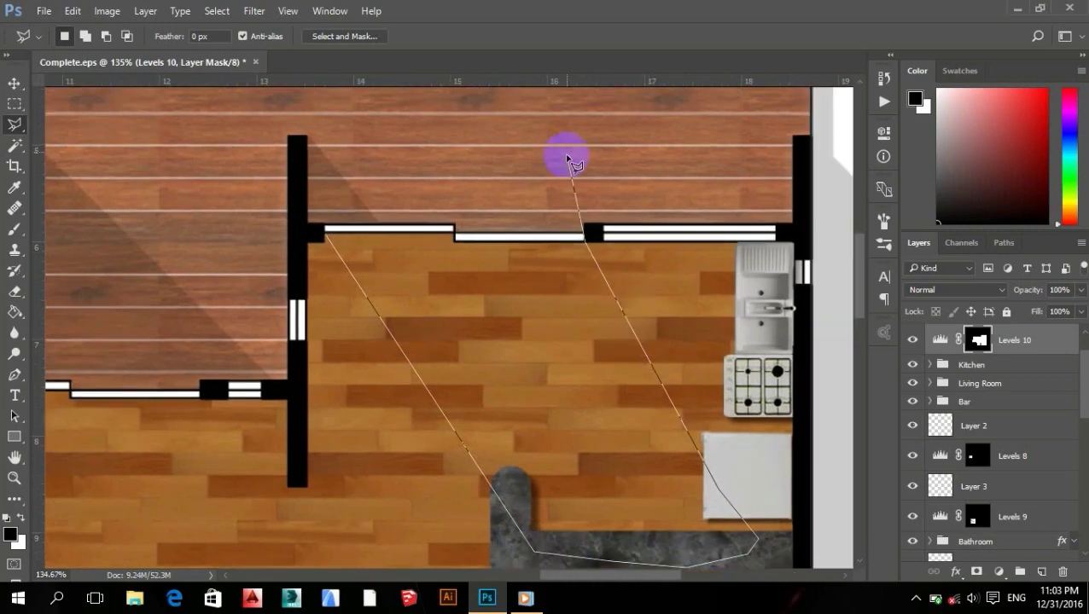
click(589, 232)
click(619, 128)
click(510, 89)
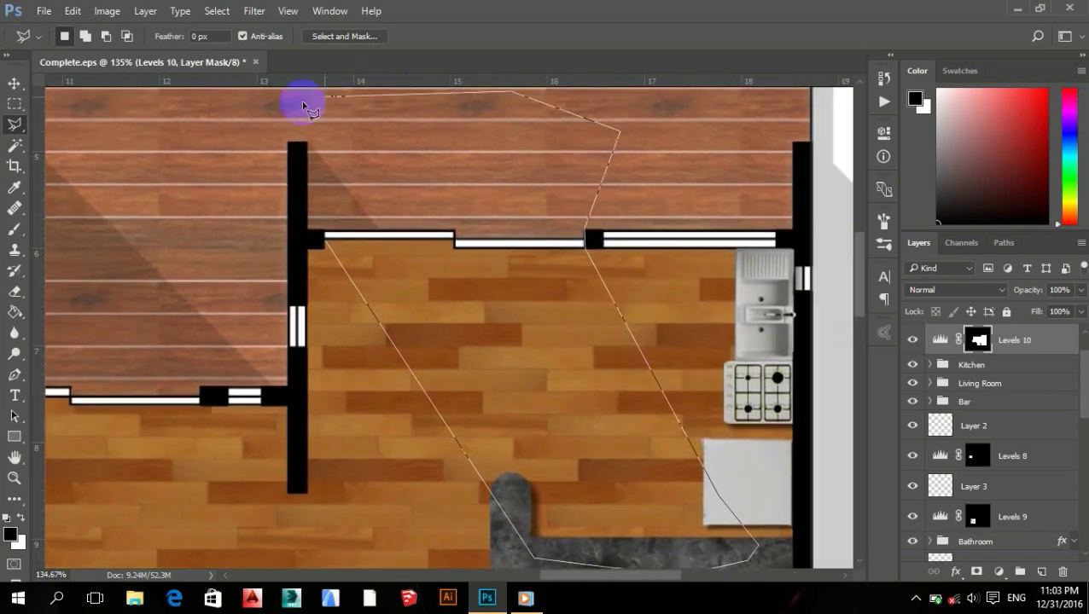
click(268, 113)
click(349, 154)
double_click(328, 245)
Outline a second angled streak from the window wall down to the counter.
scroll(447, 310, right, 5)
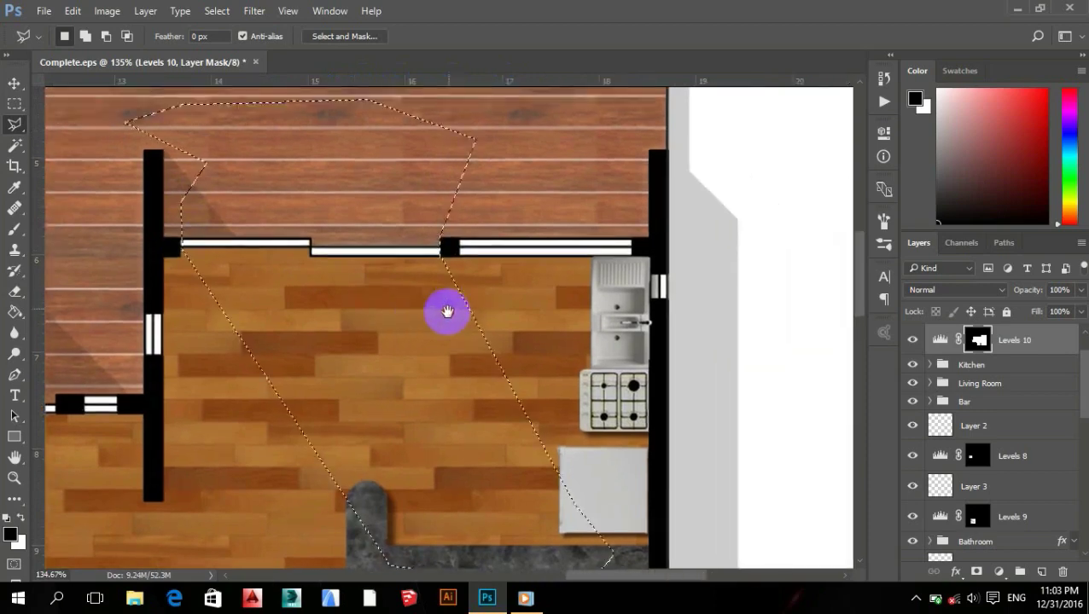
click(435, 267)
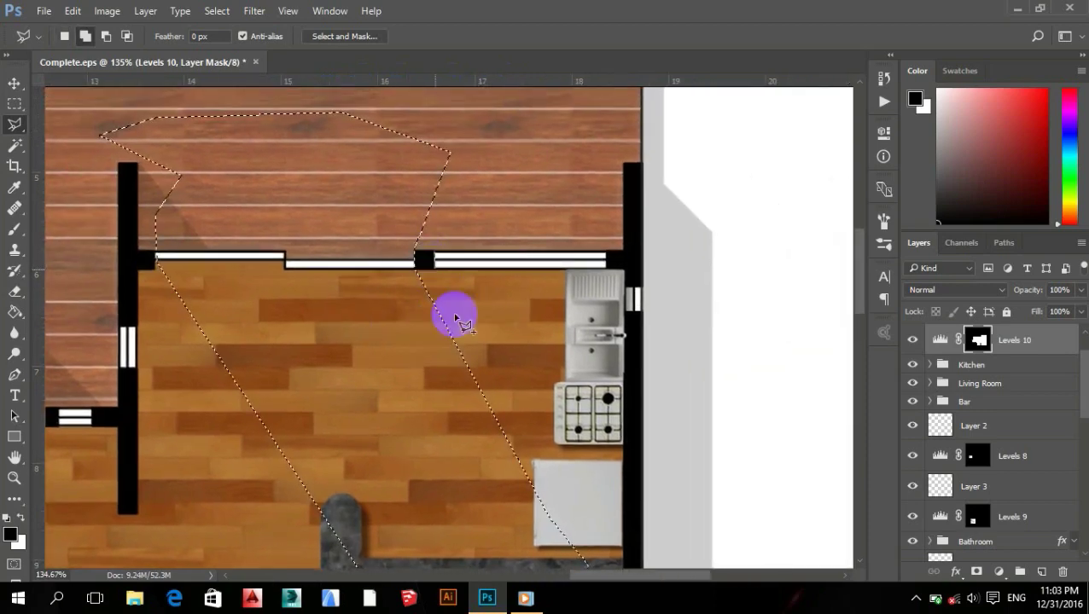
click(595, 546)
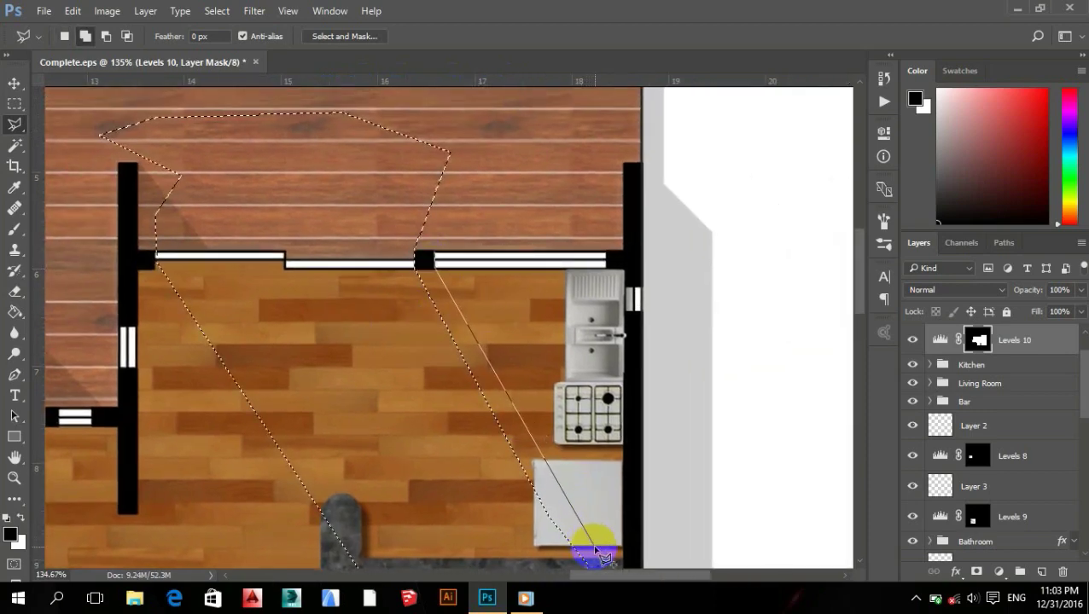
click(622, 528)
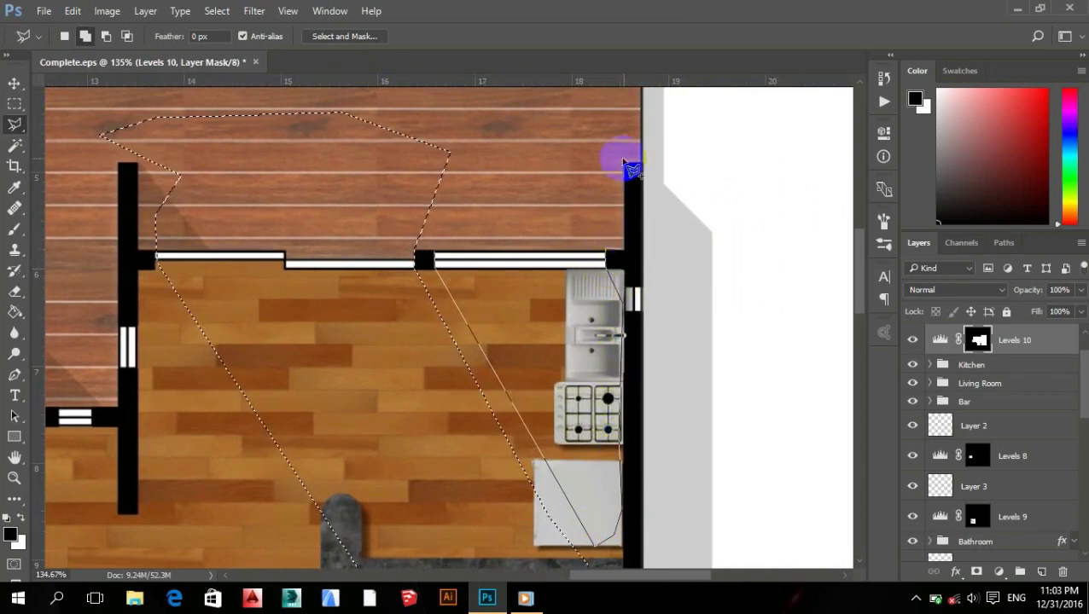
click(636, 149)
click(588, 100)
click(463, 100)
scroll(442, 256, down, 3)
click(442, 261)
Pick a soft brush in pale yellow and create a new empty layer for the light.
drag(443, 258, 492, 284)
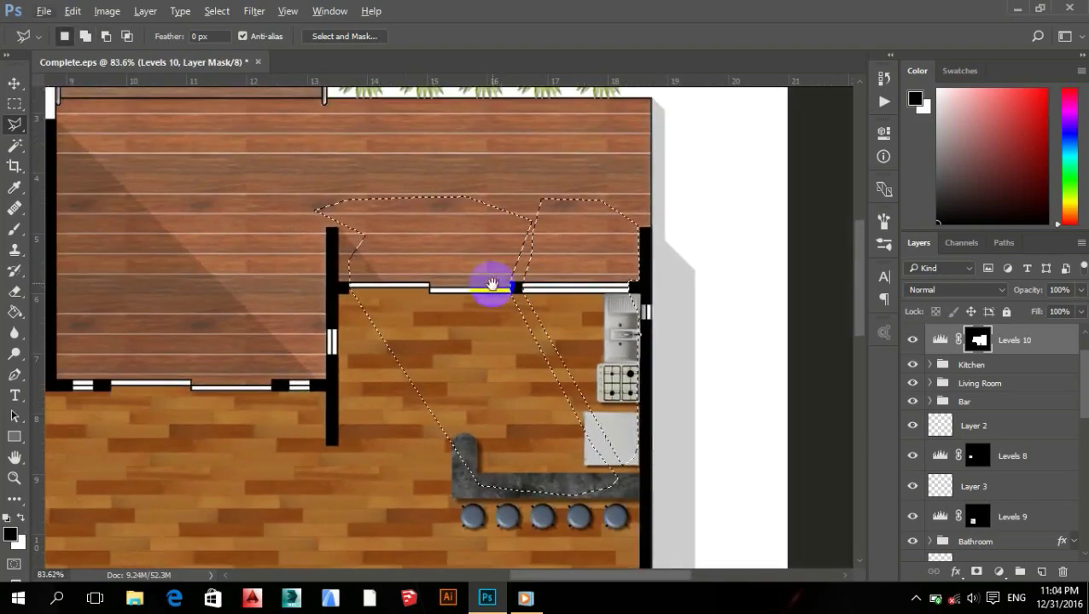
key(b)
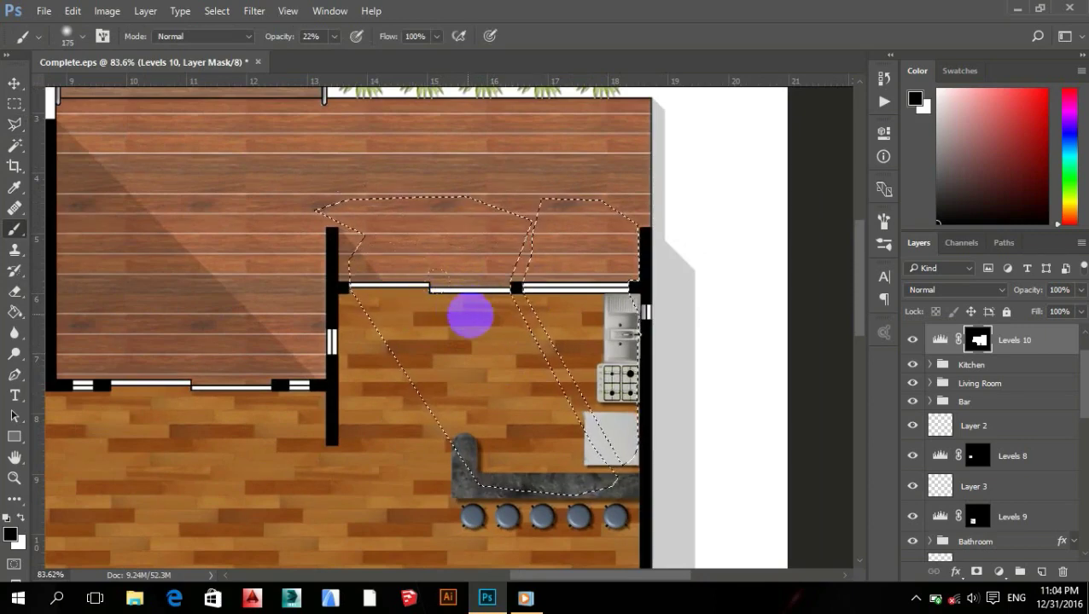
click(524, 466)
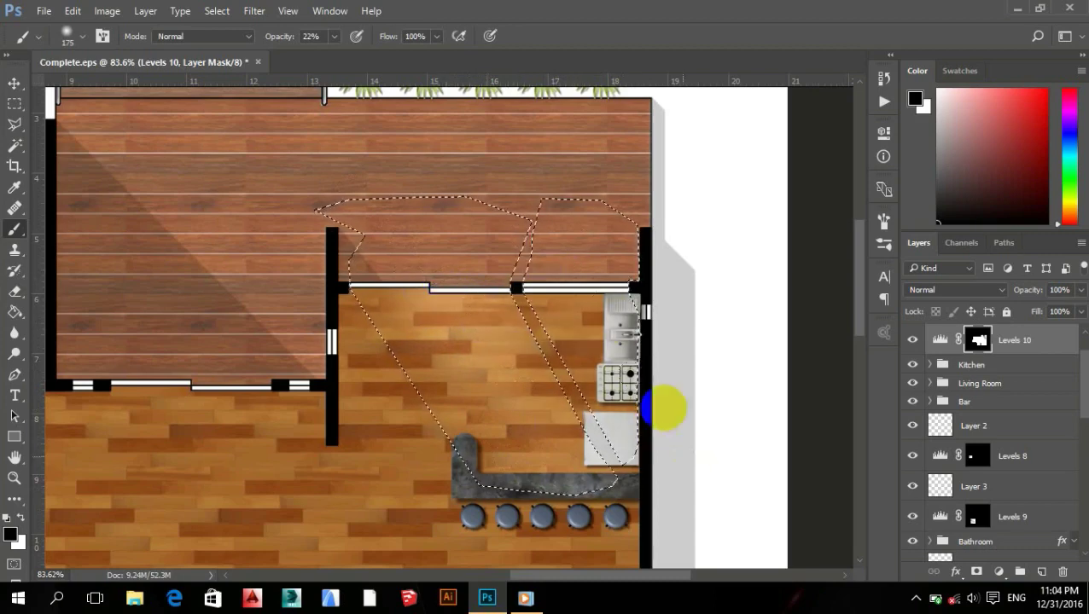
click(571, 288)
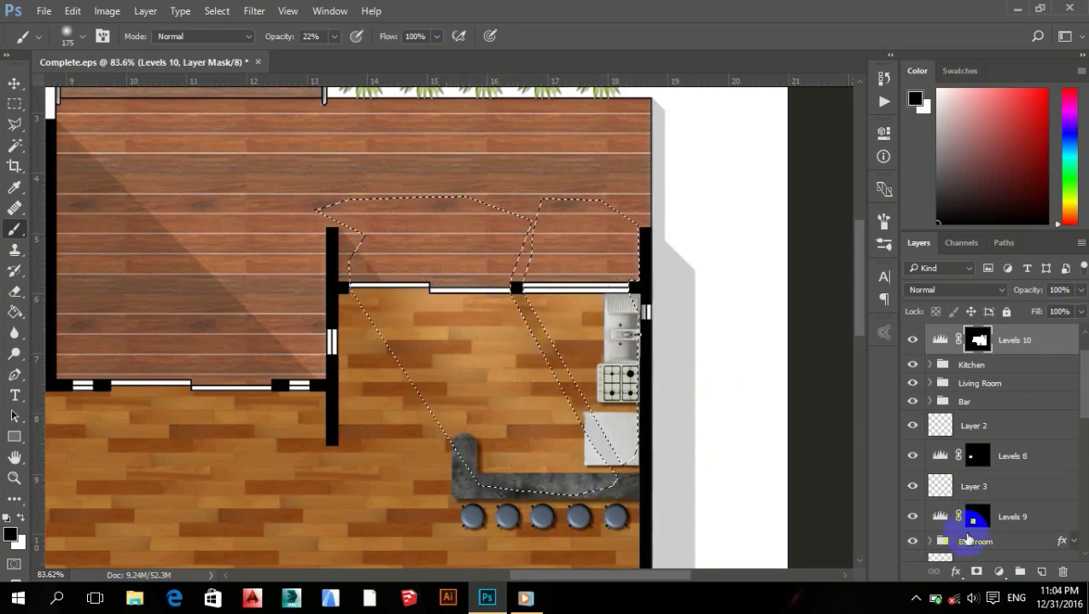
click(1041, 572)
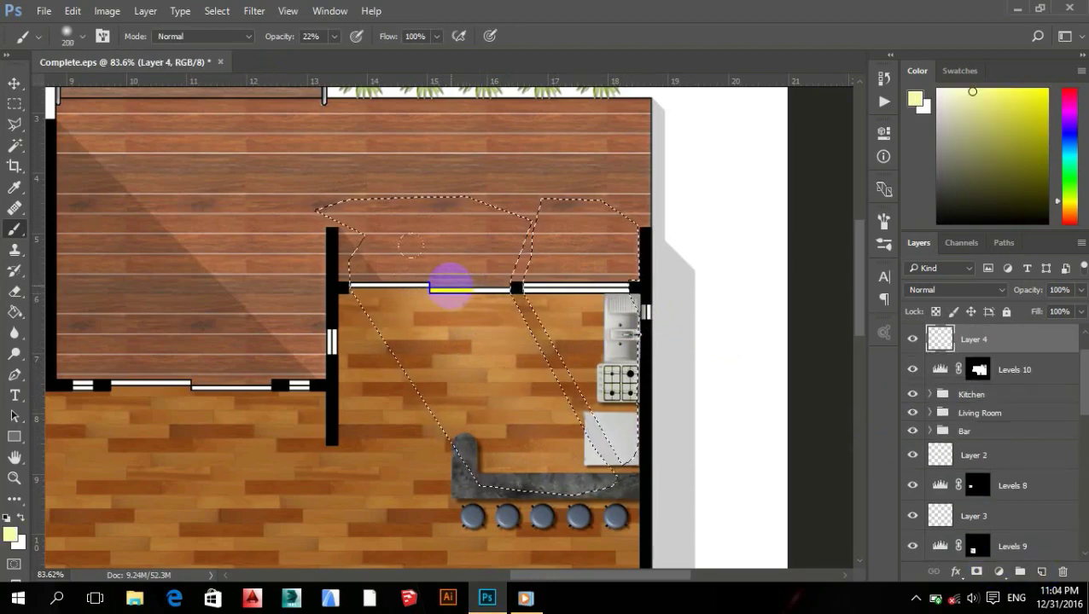
Paint pale-yellow glow along the kitchen windows, then faint 5% light across the streak floor.
mouse_move(542, 244)
mouse_down()
mouse_move(589, 265)
mouse_move(438, 247)
mouse_up()
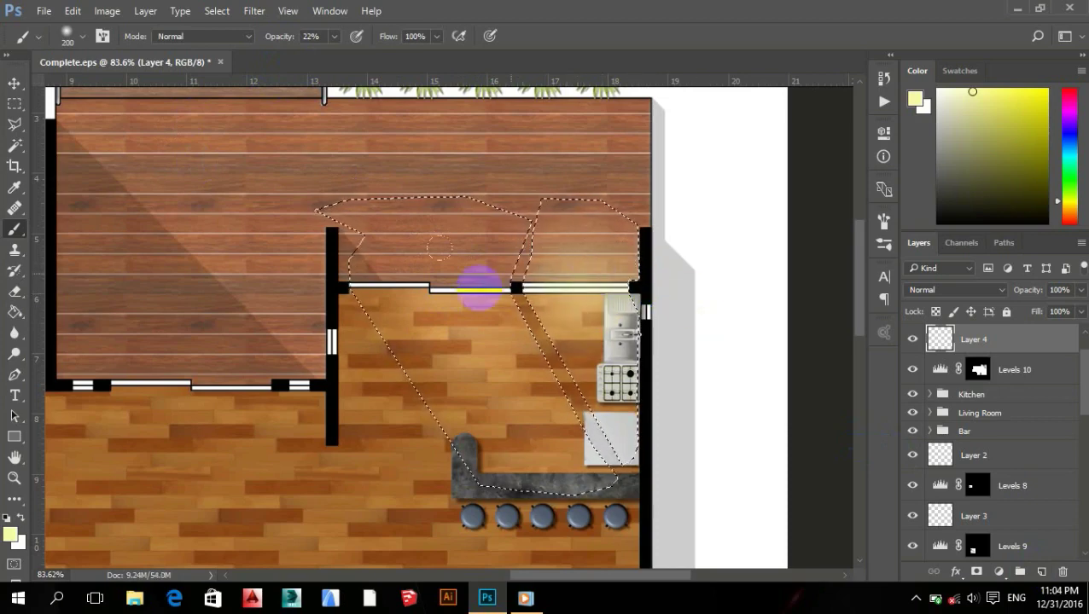
click(440, 296)
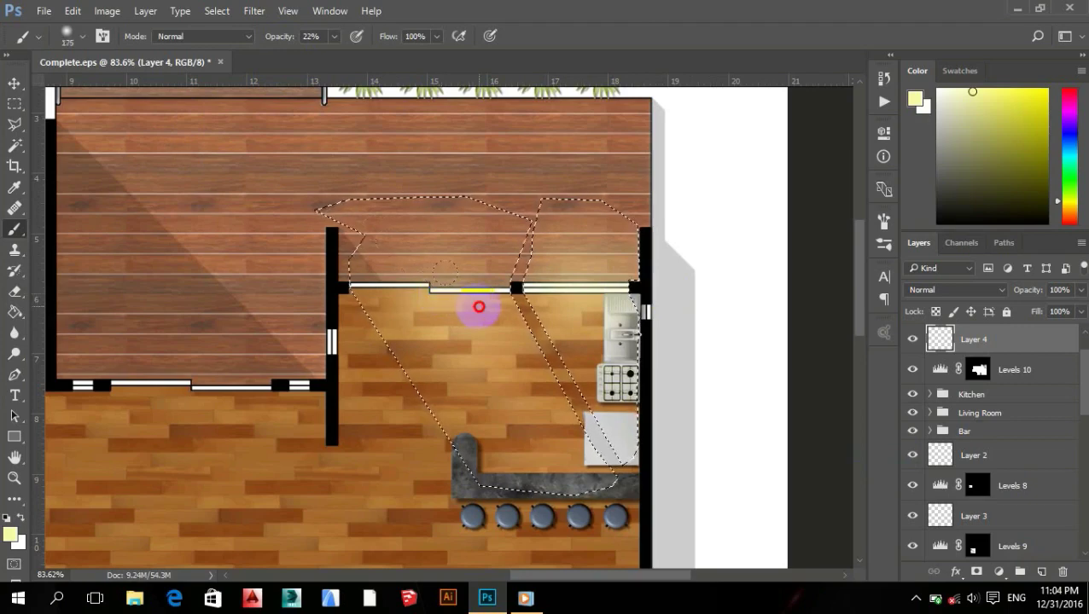
drag(444, 274, 462, 284)
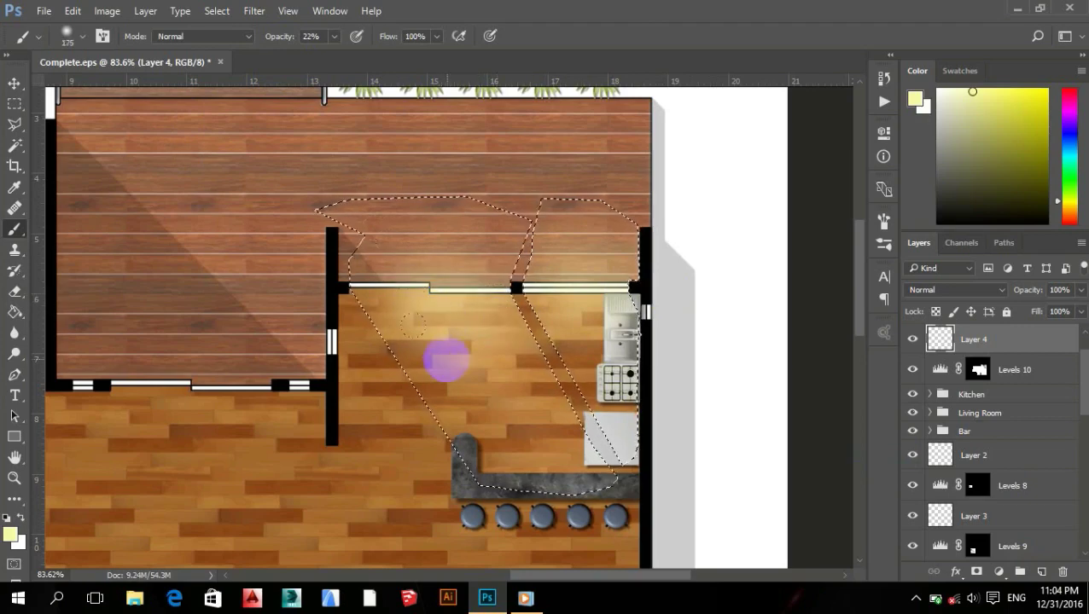
drag(265, 41, 267, 41)
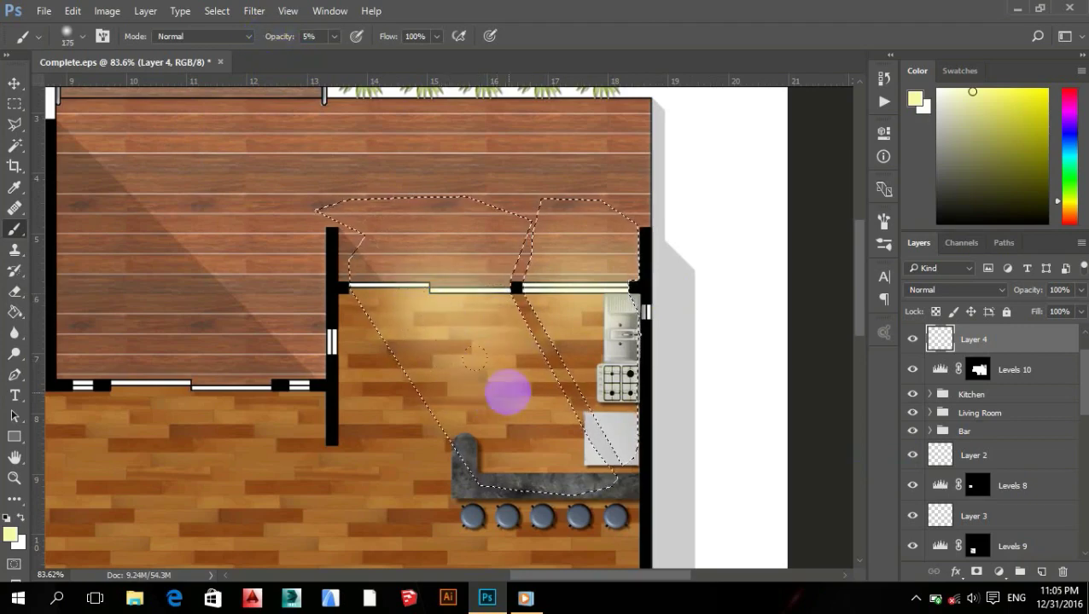
drag(612, 441, 478, 388)
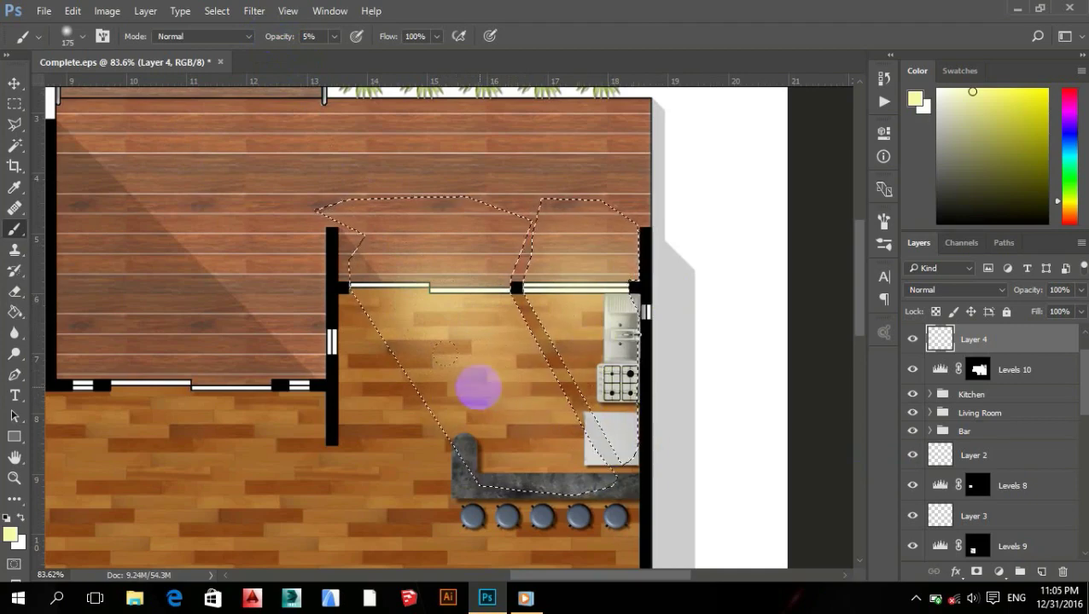
Erase the stray yellow glow over the upper deck along the kitchen's top and right walls.
scroll(484, 330, up, 2)
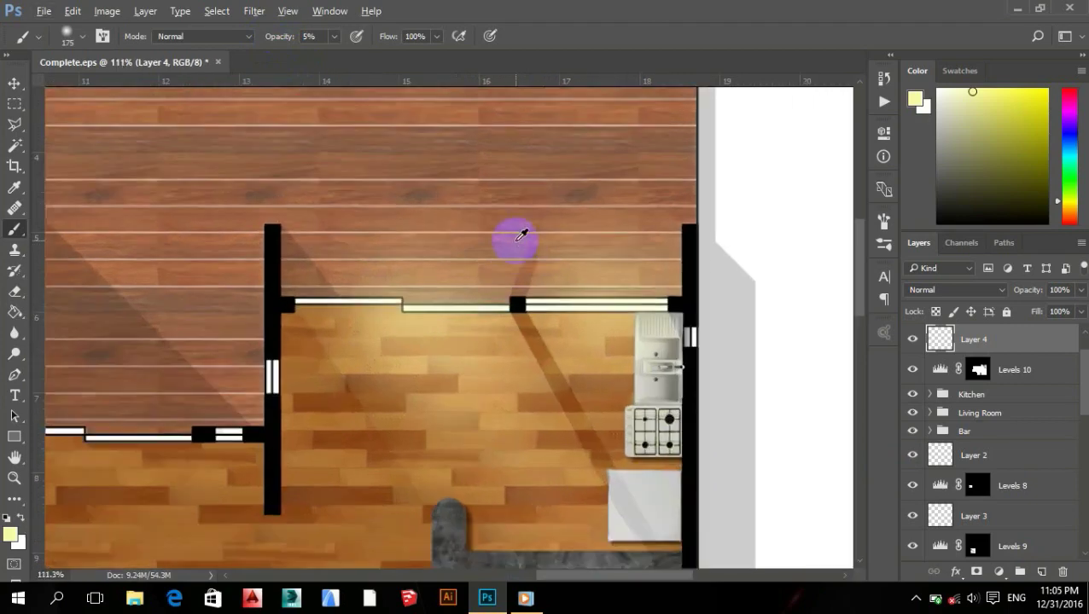
scroll(515, 235, up, 2)
key(e)
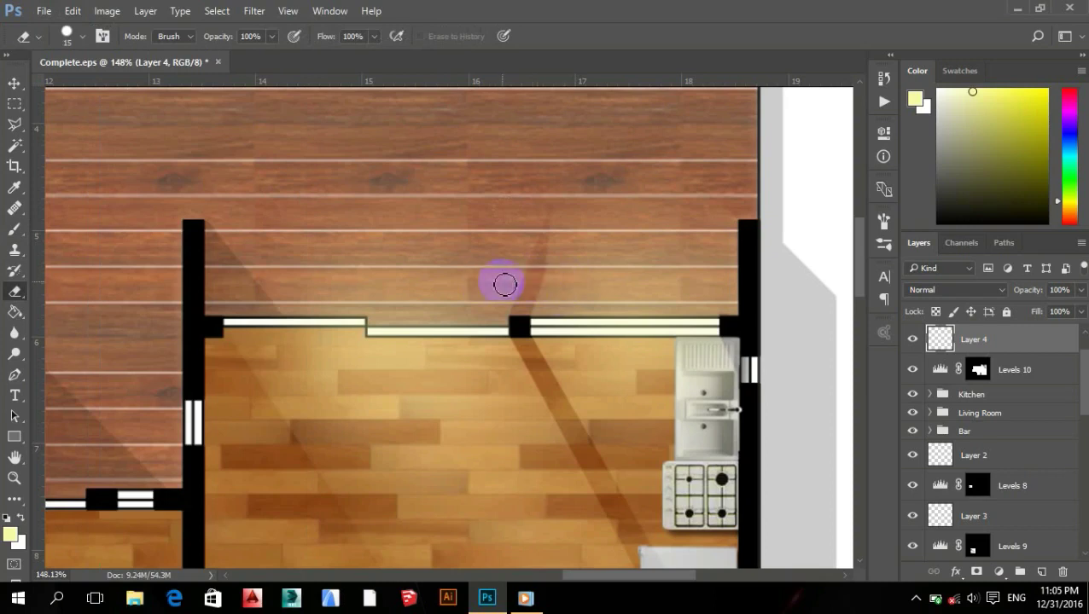
key(b)
key(e)
drag(481, 307, 211, 295)
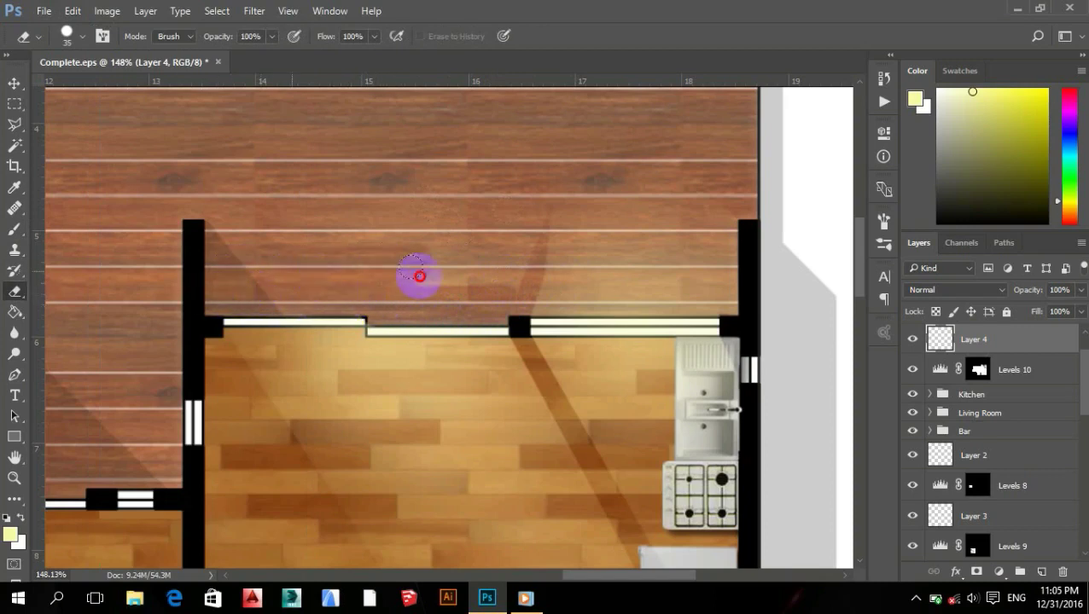
drag(418, 276, 425, 241)
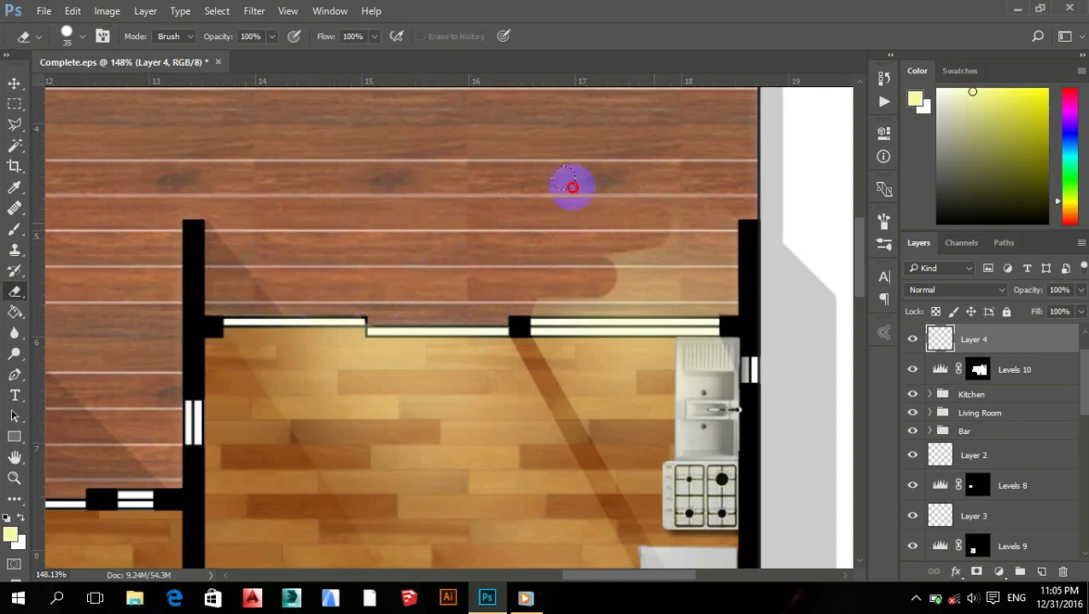
mouse_move(631, 213)
mouse_down()
mouse_move(707, 244)
mouse_move(746, 279)
mouse_move(688, 293)
mouse_move(540, 294)
mouse_up()
scroll(391, 315, down, 3)
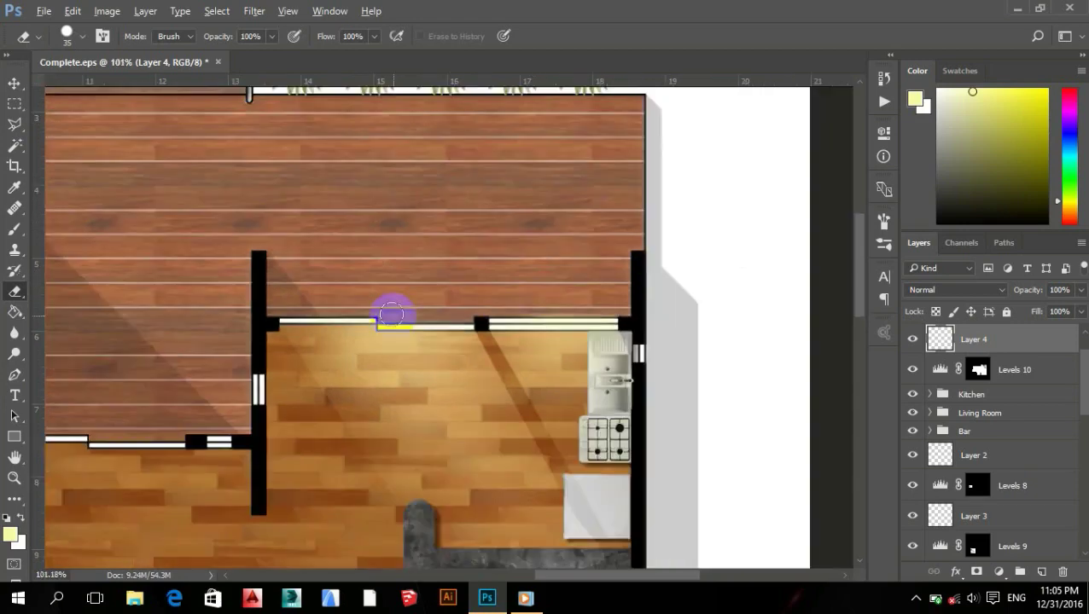
scroll(392, 315, down, 3)
scroll(390, 352, down, 2)
mouse_move(389, 353)
mouse_down()
mouse_move(556, 236)
mouse_move(578, 243)
mouse_up()
scroll(580, 248, down, 2)
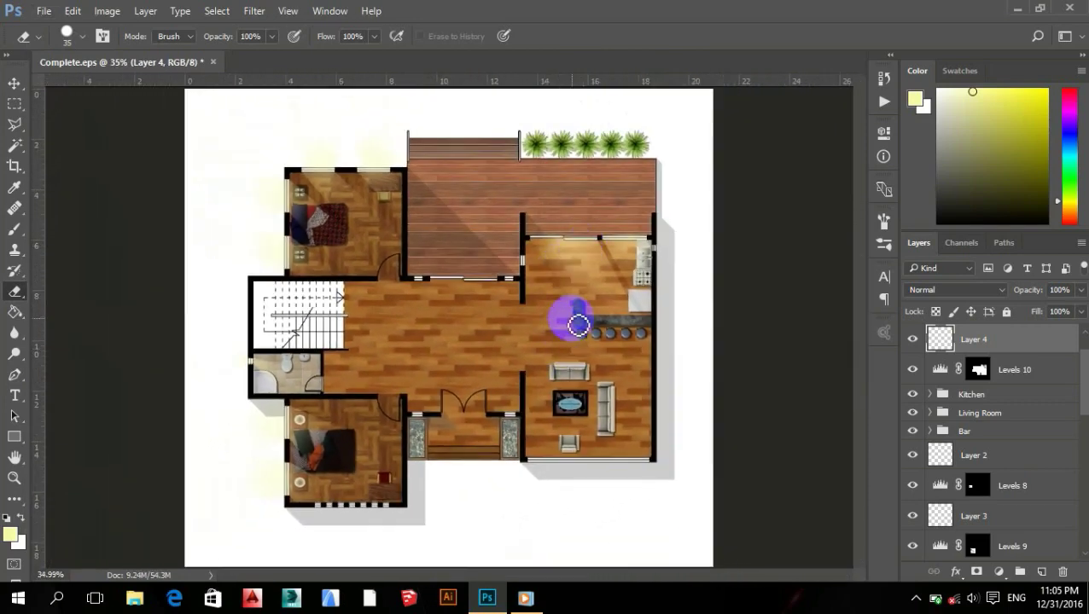
Toggle the kitchen light layer off and on to compare the glow.
click(913, 340)
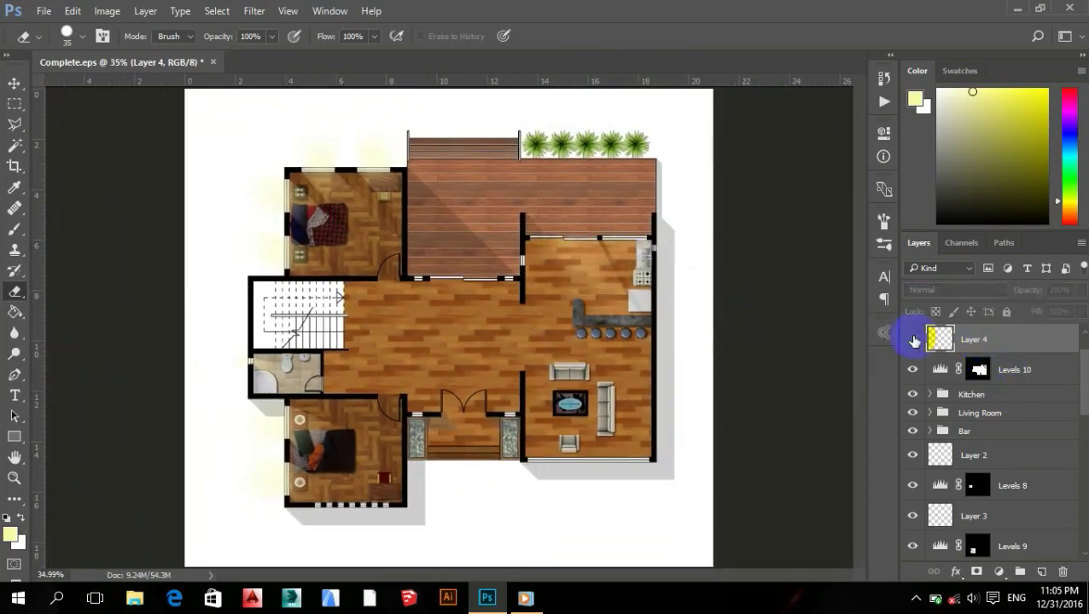
click(913, 340)
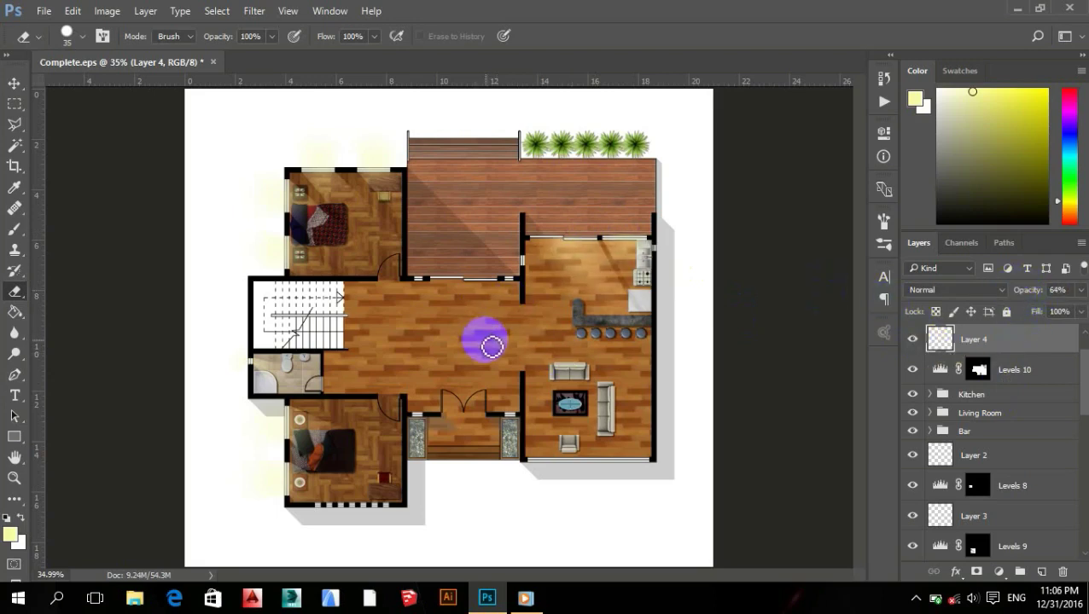
scroll(1022, 377, up, 1)
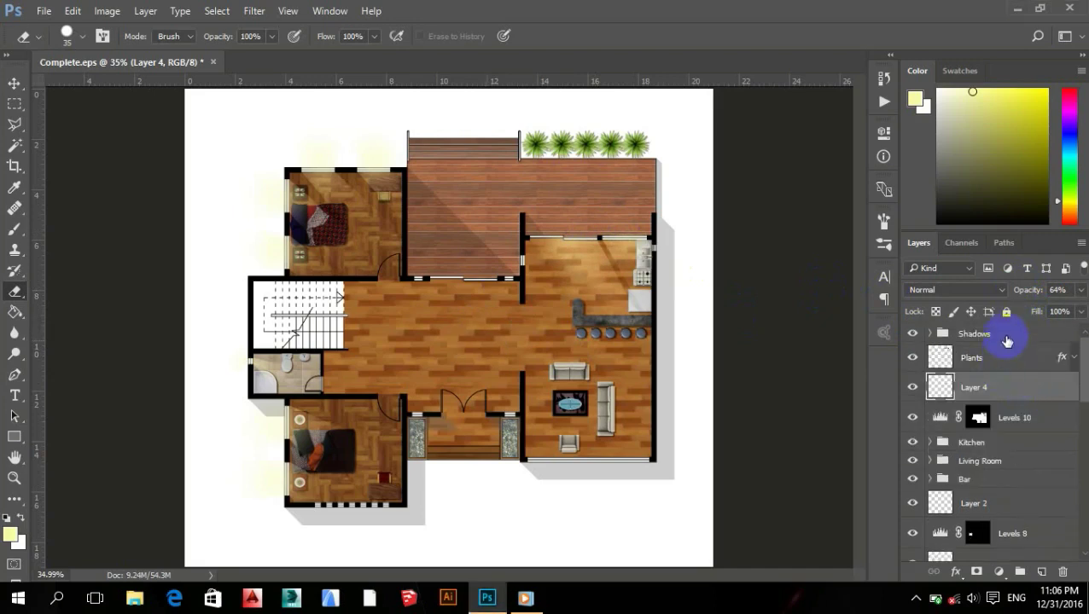
Select the layers from the Shadows group down to Levels 7 and stamp them into a merged layer.
click(1008, 338)
scroll(984, 372, down, 3)
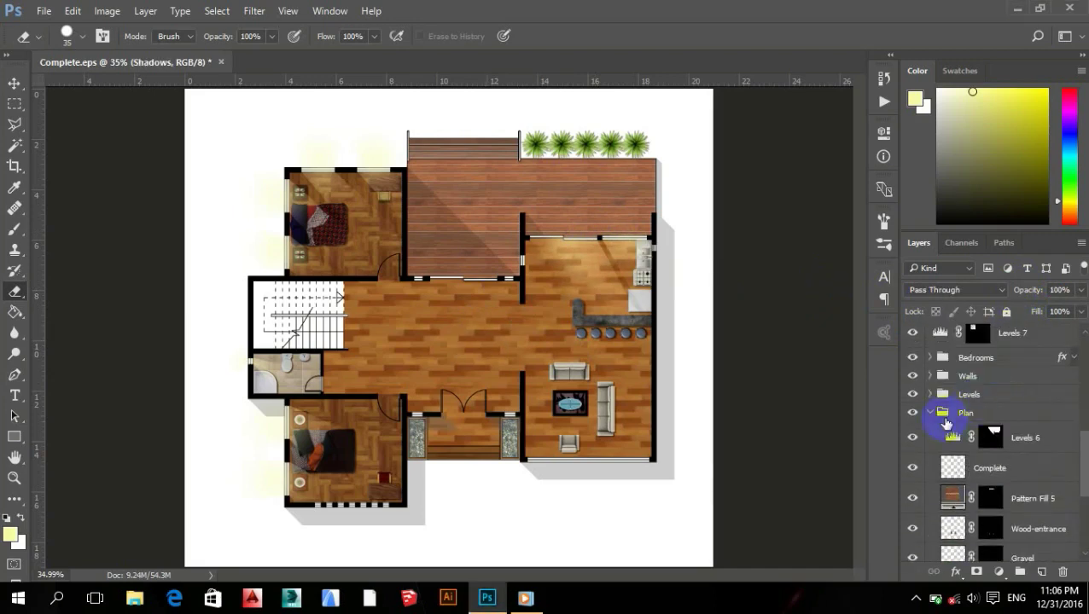
scroll(936, 422, down, 3)
scroll(924, 384, up, 3)
scroll(972, 389, up, 3)
scroll(997, 359, up, 2)
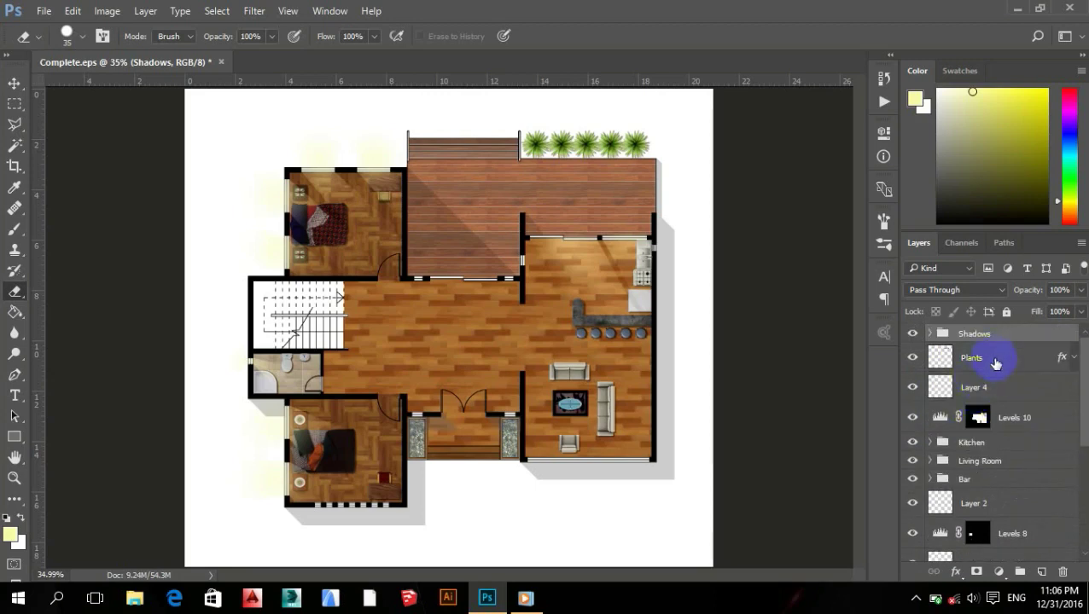
scroll(1082, 450, down, 2)
scroll(1082, 450, down, 3)
click(991, 466)
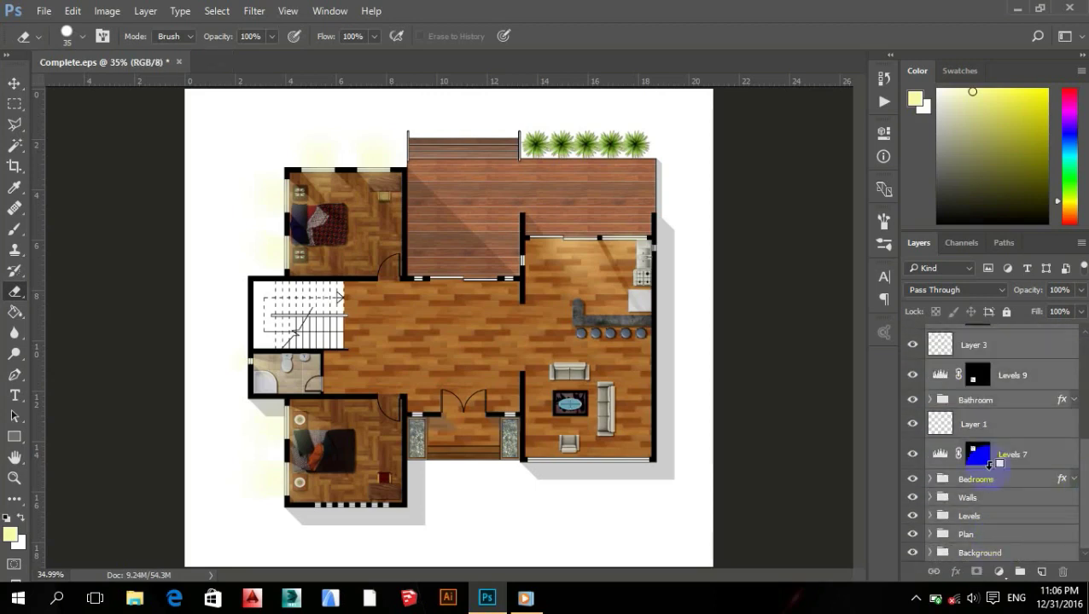
key(alt+period)
Toggle the merged layer's visibility, then open Camera Raw and cancel it without changes.
click(913, 341)
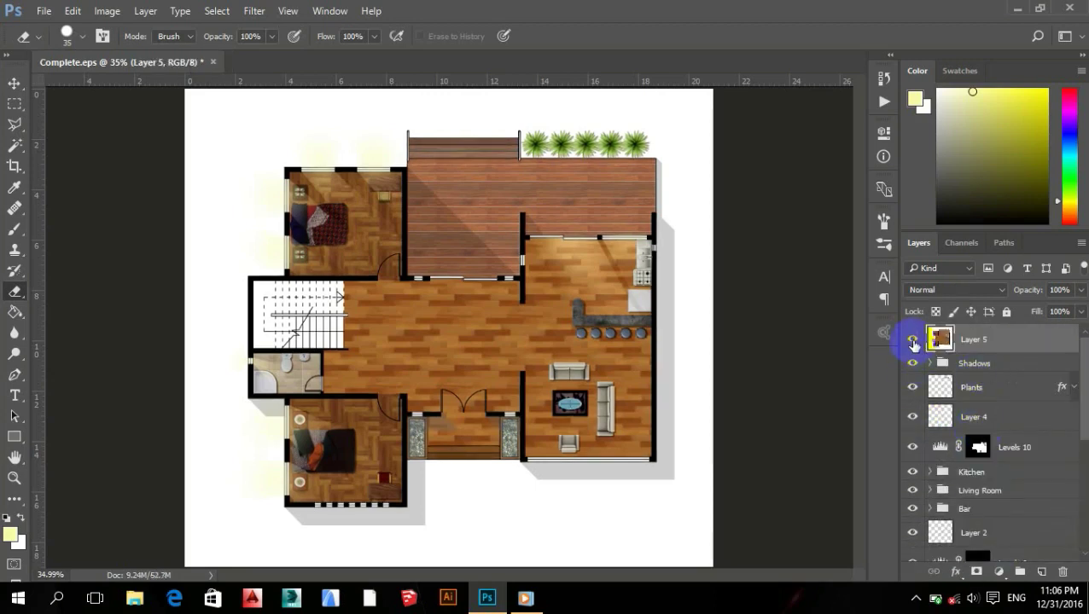
click(254, 12)
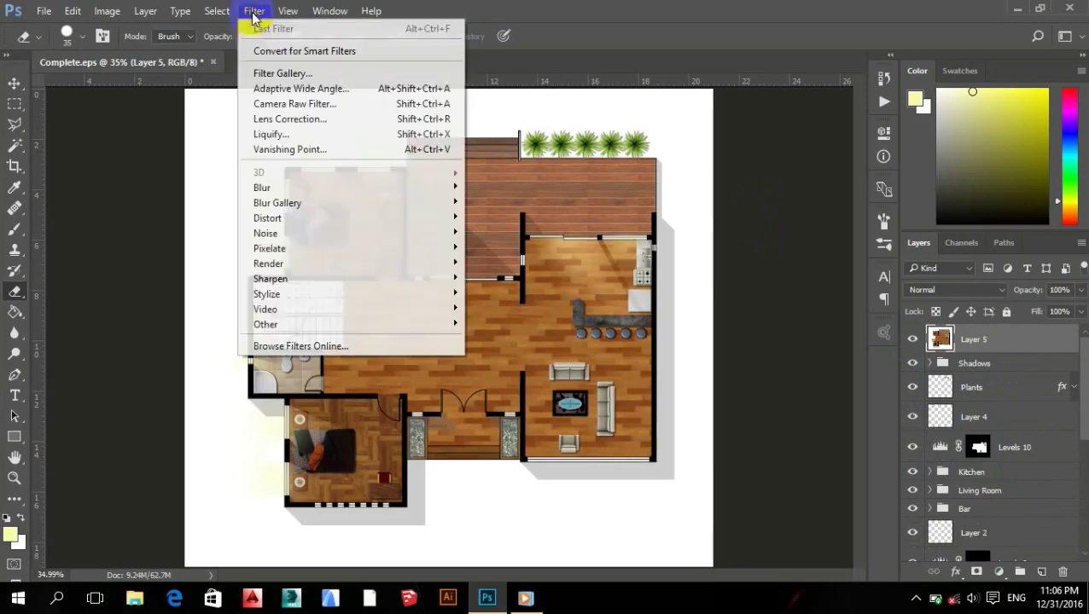
click(428, 244)
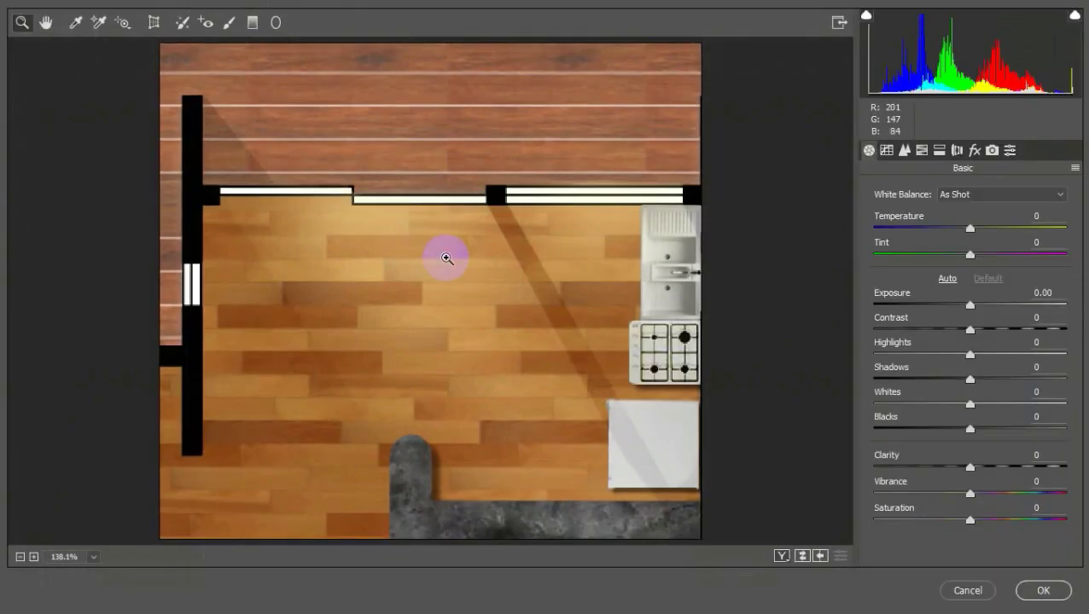
click(968, 591)
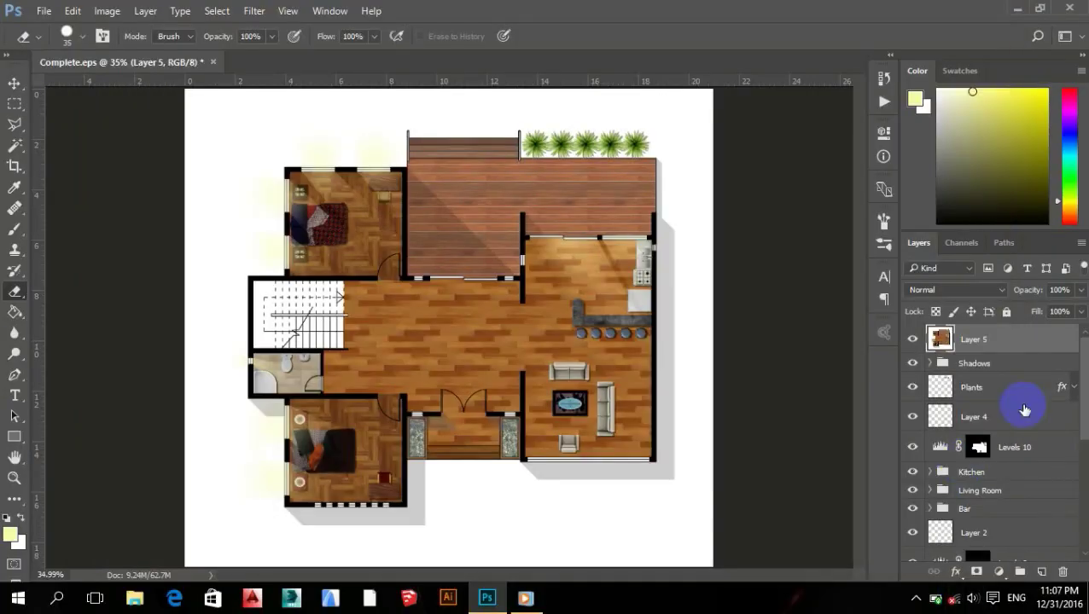
Delete Layer 5 and stamp every layer down to Background into a new merged Layer 5.
right_click(1003, 342)
click(887, 176)
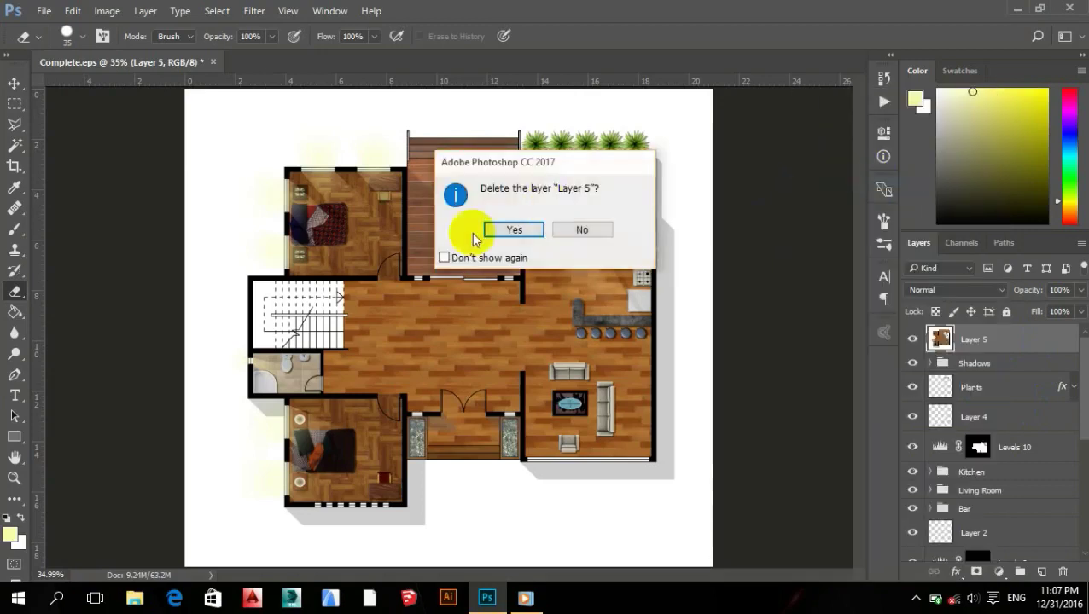
click(500, 230)
scroll(1024, 348, down, 3)
scroll(1024, 347, down, 3)
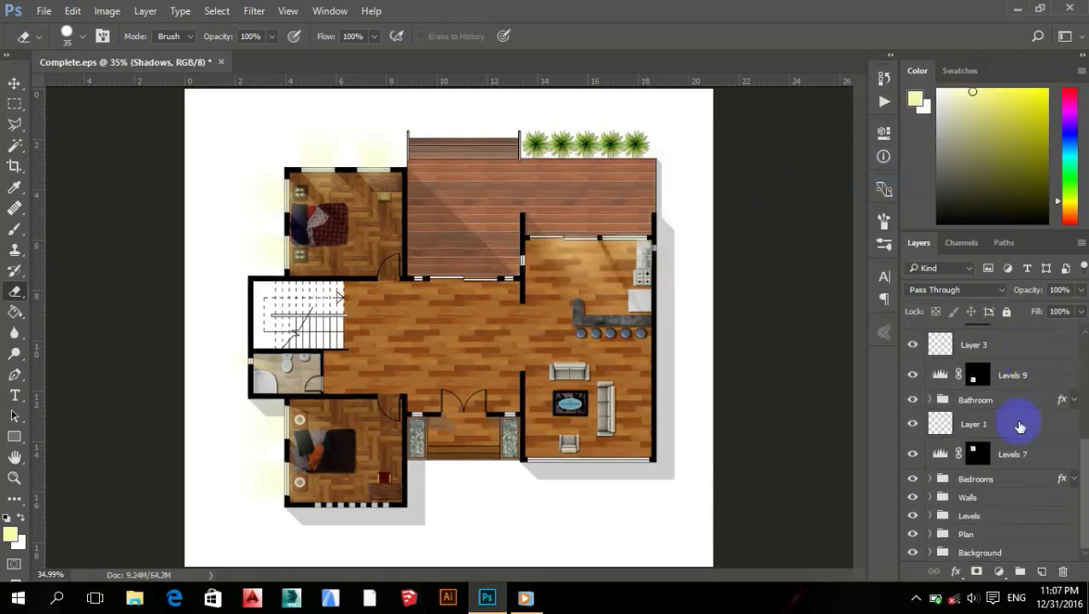
shift+click(995, 553)
key(ctrl+shift+alt+e)
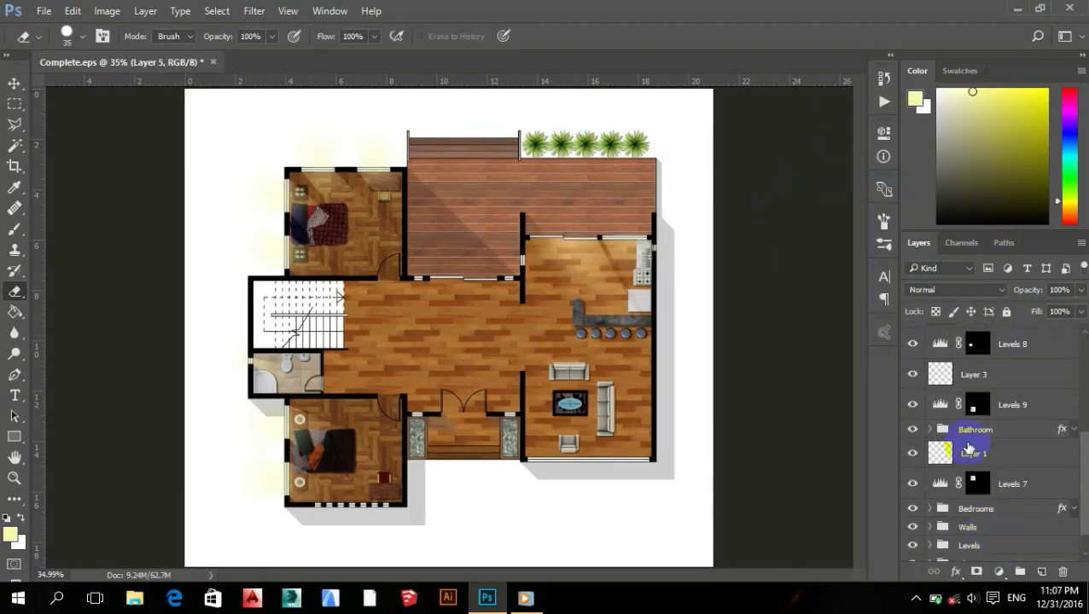
Hide all layers beneath the merged Layer 5, leaving only it visible.
scroll(918, 431, down, 3)
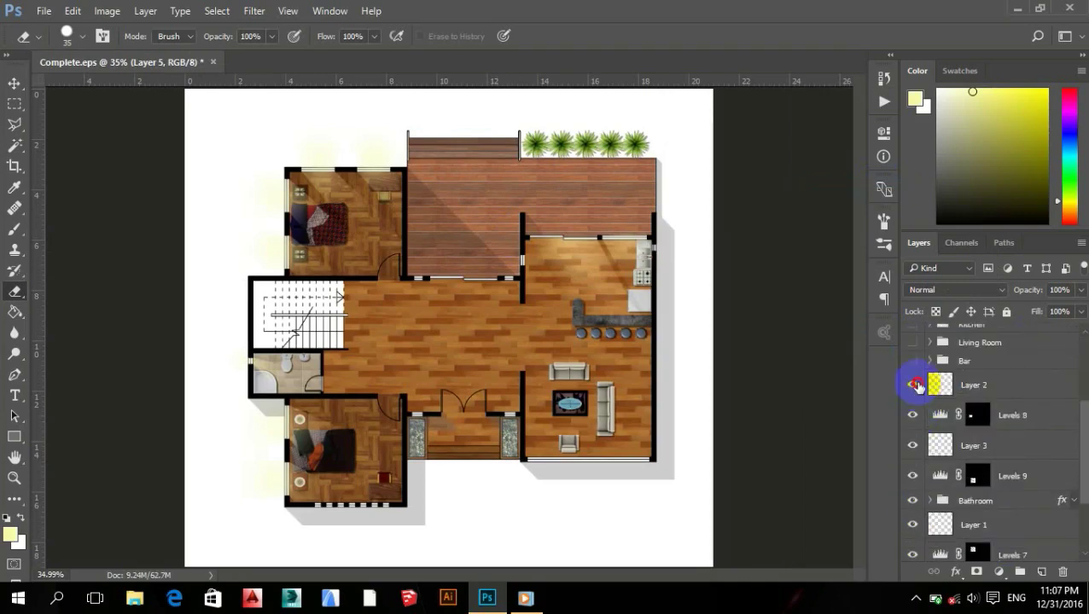
scroll(917, 544, down, 2)
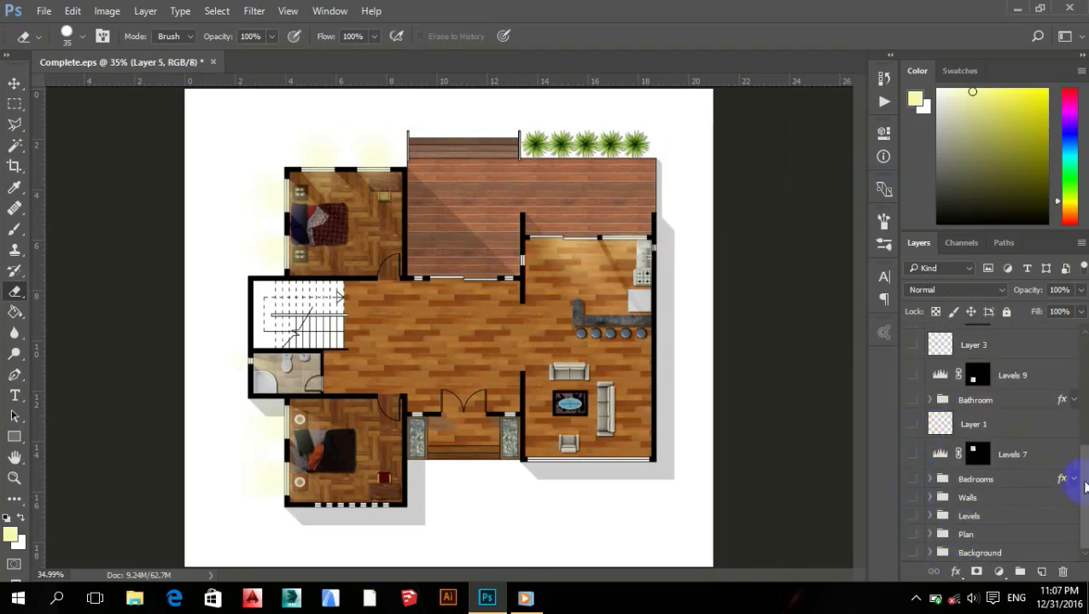
drag(1084, 486, 1080, 328)
click(912, 339)
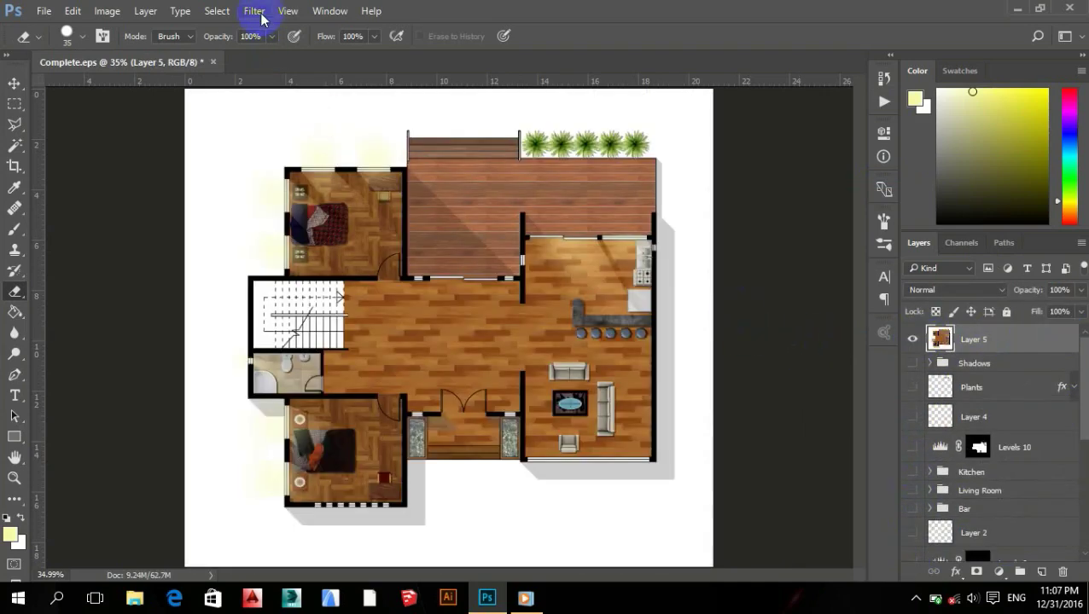
click(254, 12)
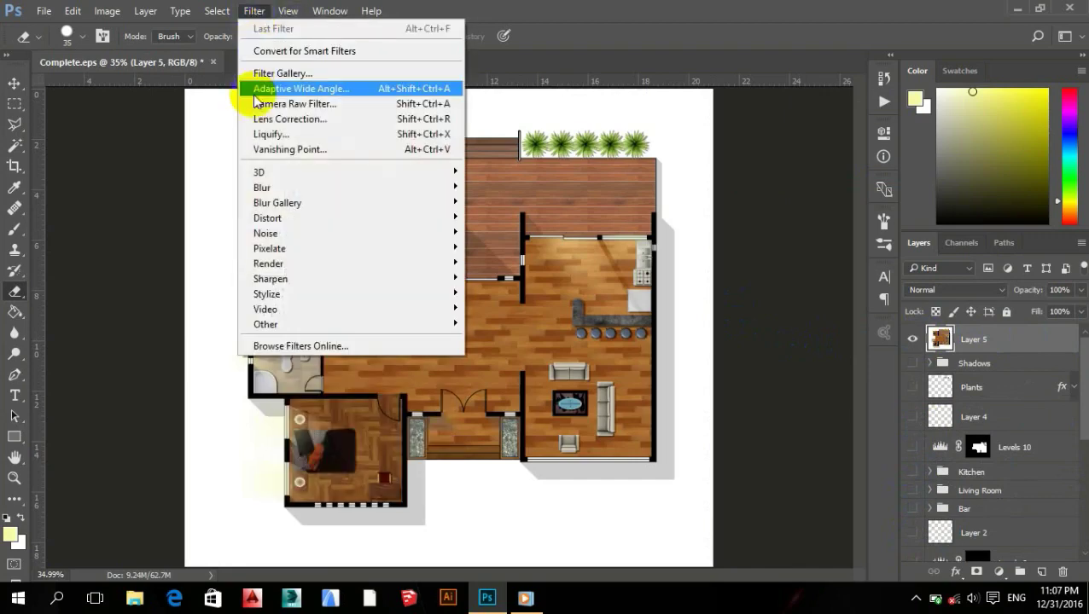
Apply Camera Raw with Temperature +10, Tint +6, Exposure +0.35, Contrast +18, Highlights -3, Clarity +12.
click(255, 102)
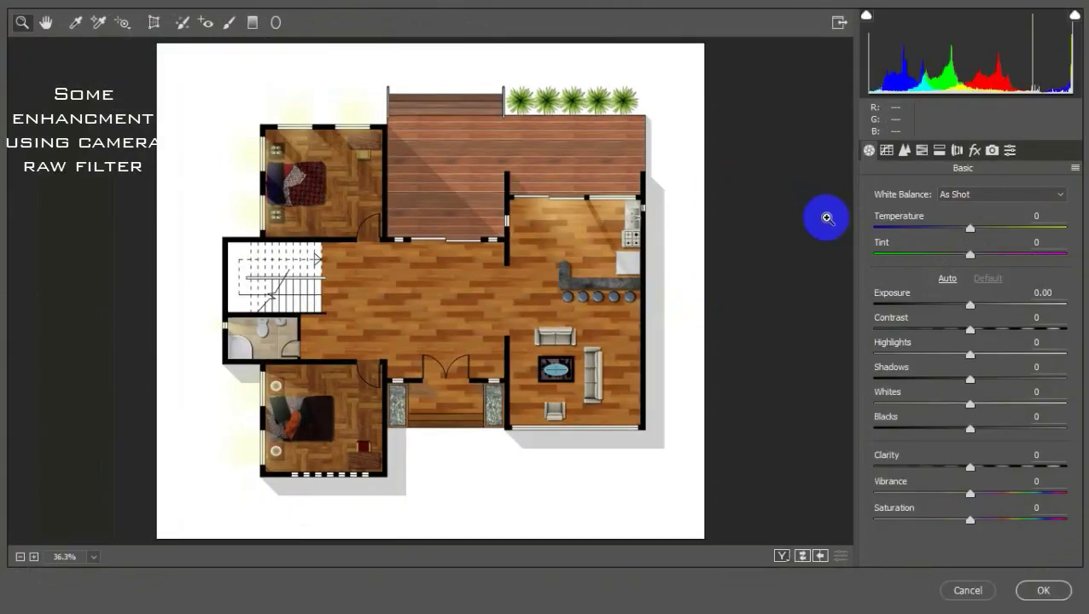
drag(969, 228, 974, 233)
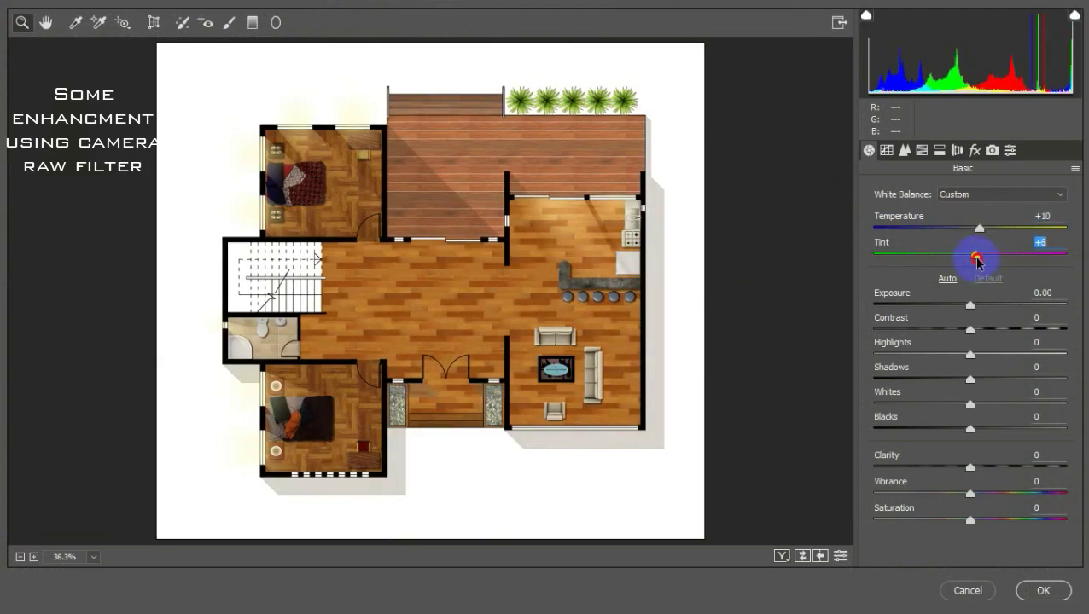
drag(977, 260, 975, 258)
mouse_move(969, 329)
mouse_down()
mouse_move(994, 334)
mouse_move(977, 307)
mouse_up()
drag(976, 365, 972, 366)
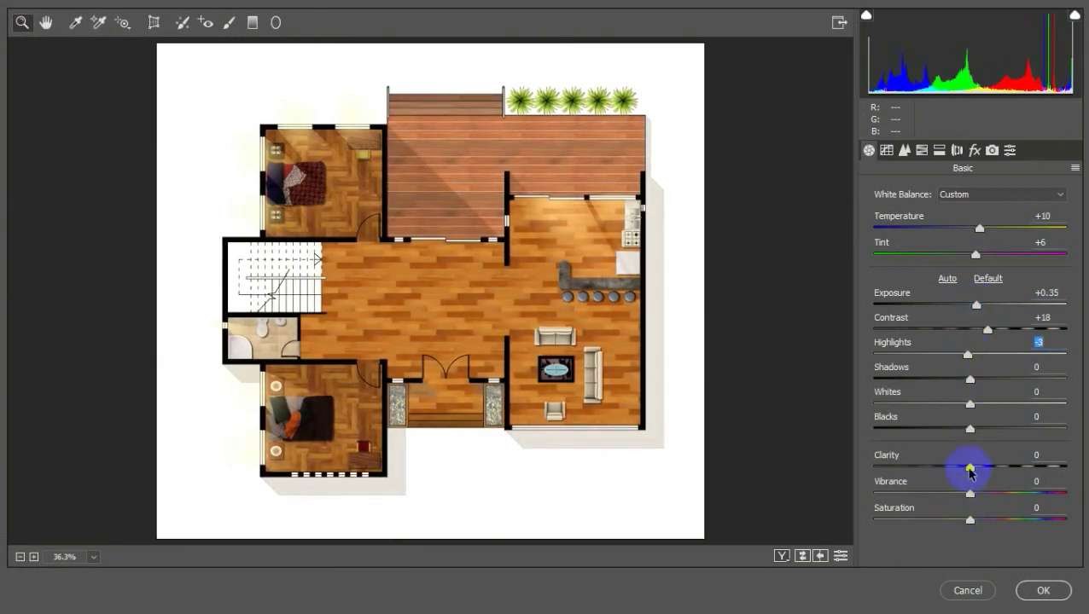
mouse_move(973, 468)
mouse_down()
mouse_move(983, 467)
mouse_move(970, 522)
mouse_up()
double_click(967, 495)
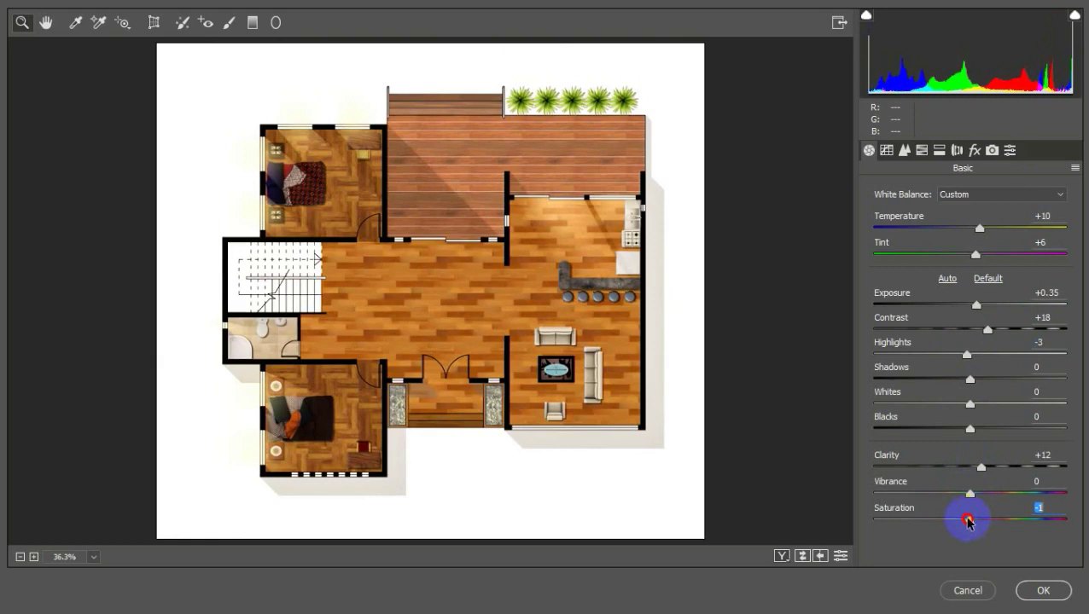
click(1041, 590)
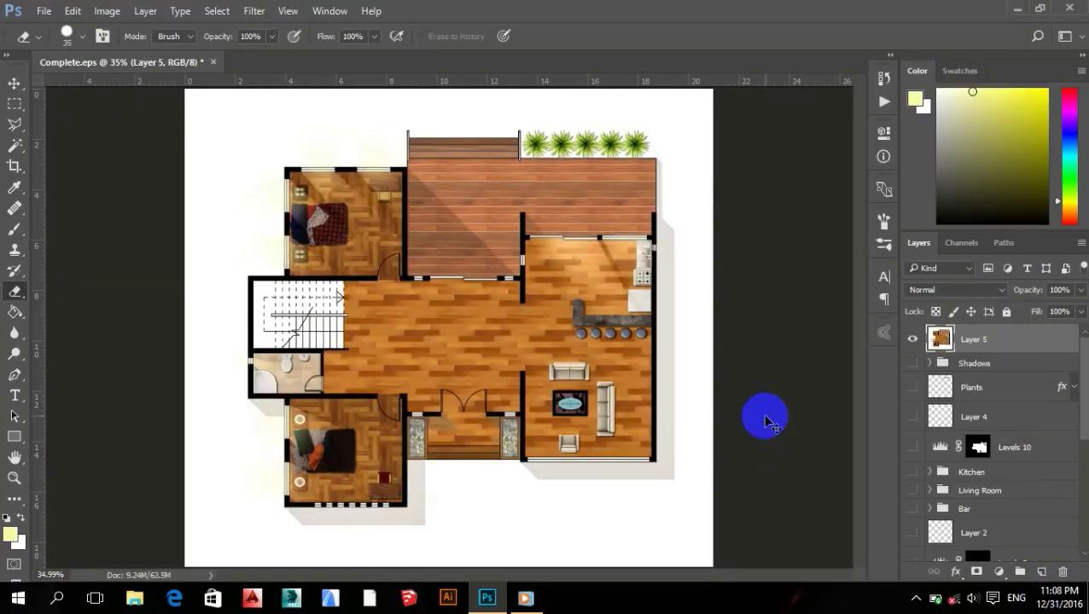